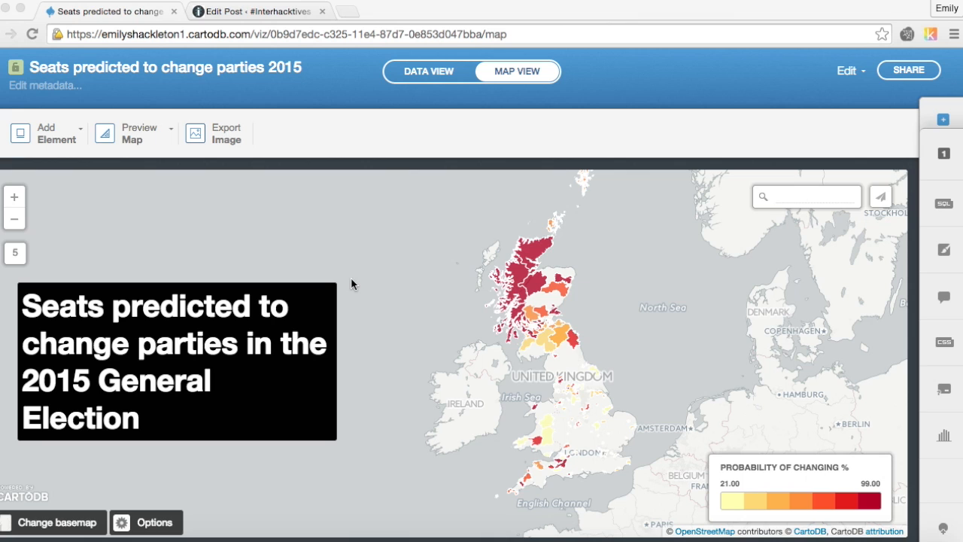
Step: Inspect a Scottish constituency on the map of seats predicted to change parties, then dismiss its information popup
left_click(533, 291)
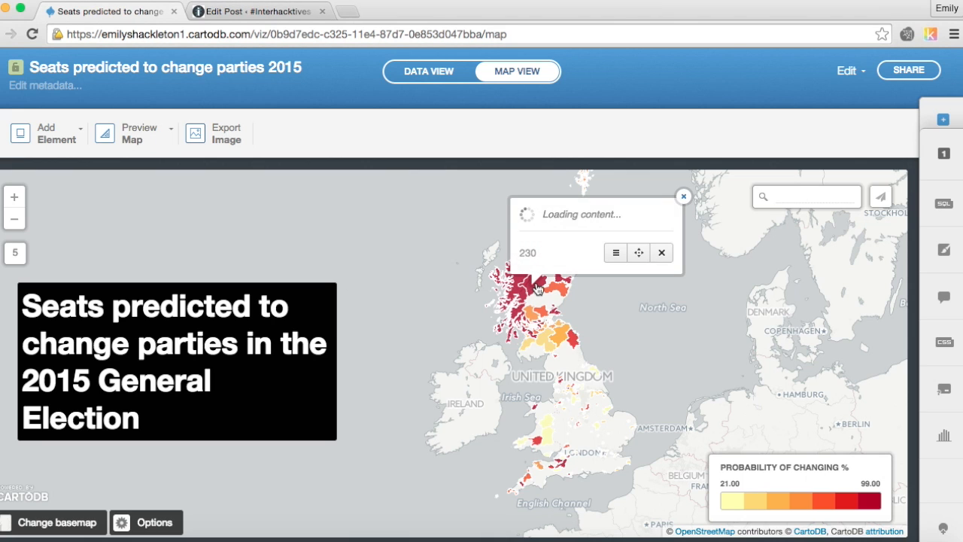
left_click(684, 187)
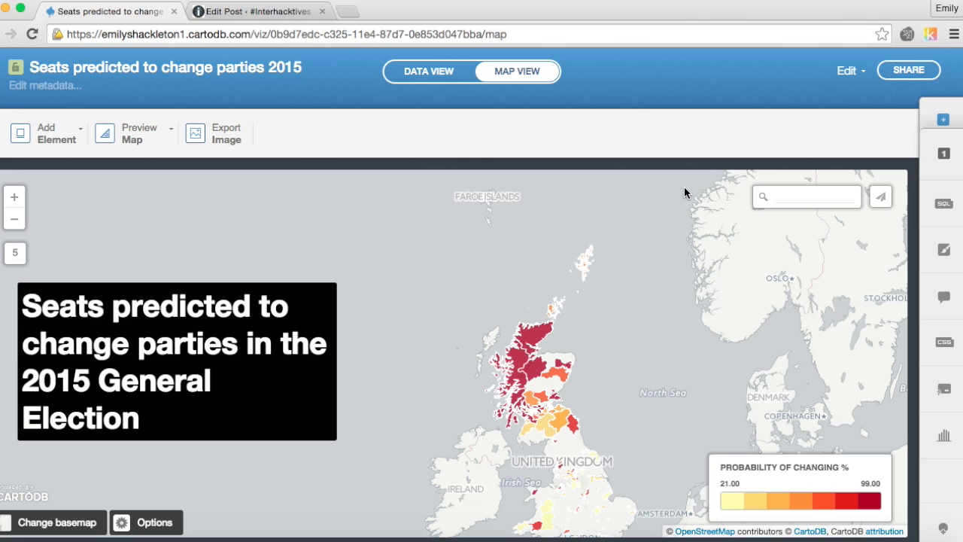
left_click_drag(505, 322, 486, 288)
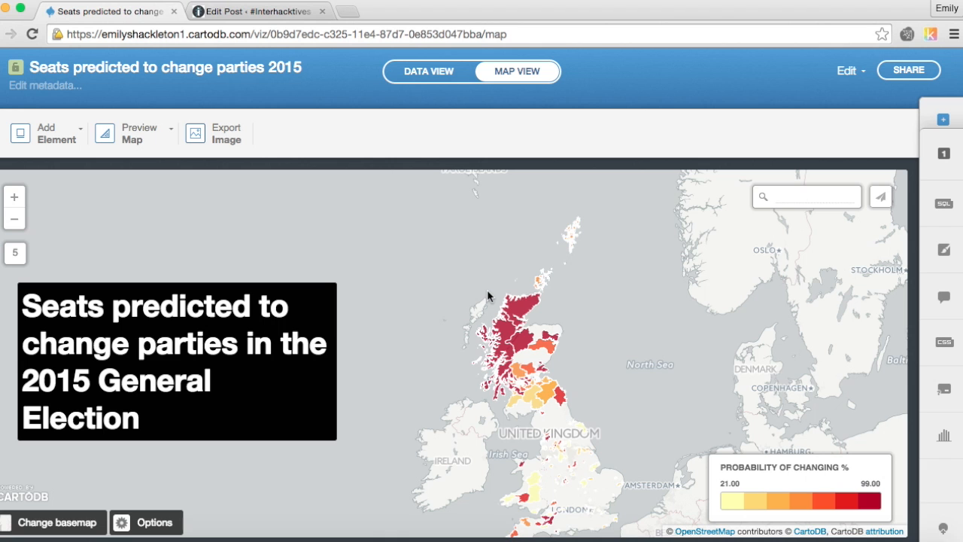
Step: Switch to the electionforecast.co.uk window and show its Seat Predictions (GB) section
key("ctrl+Up")
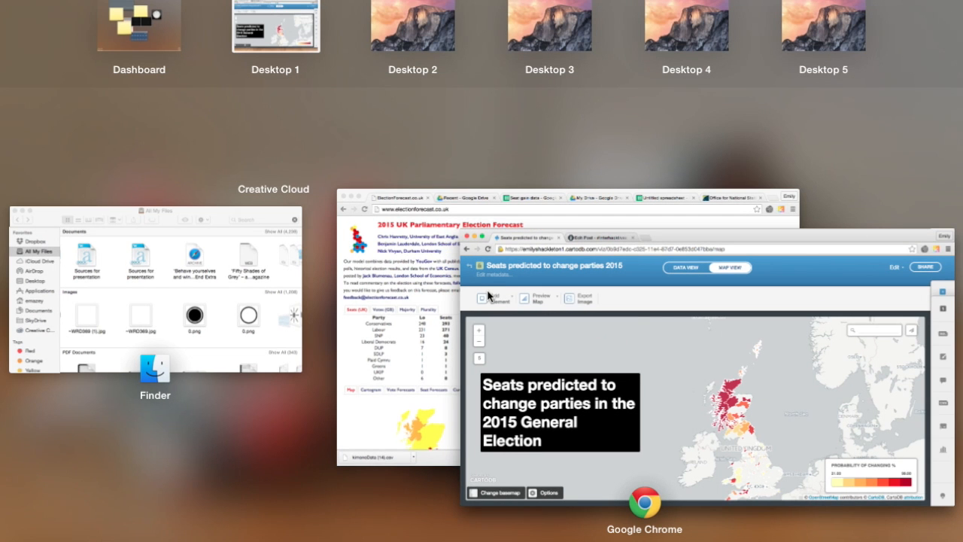
left_click(371, 345)
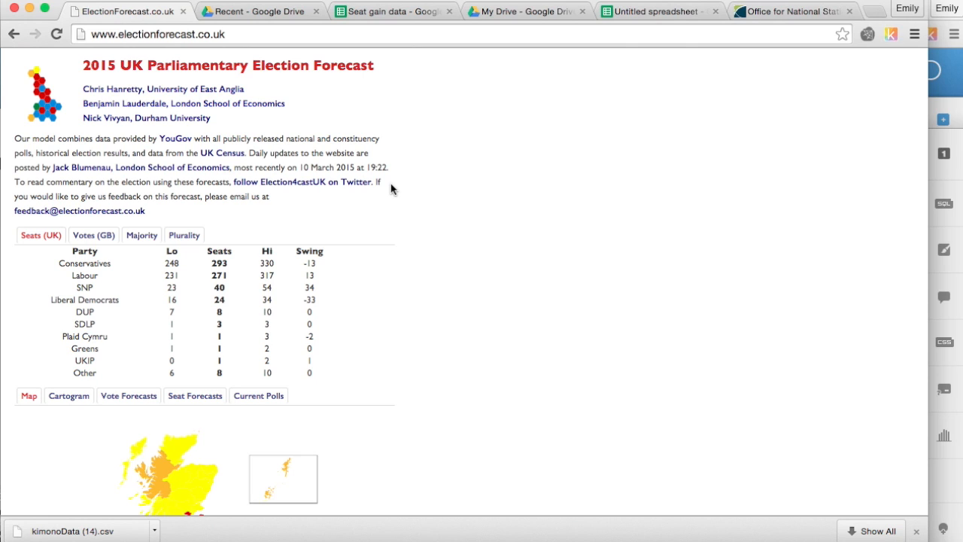
scroll(390, 188, "down", 1)
scroll(390, 188, "down", 3)
scroll(390, 188, "up", 3)
scroll(391, 188, "down", 10)
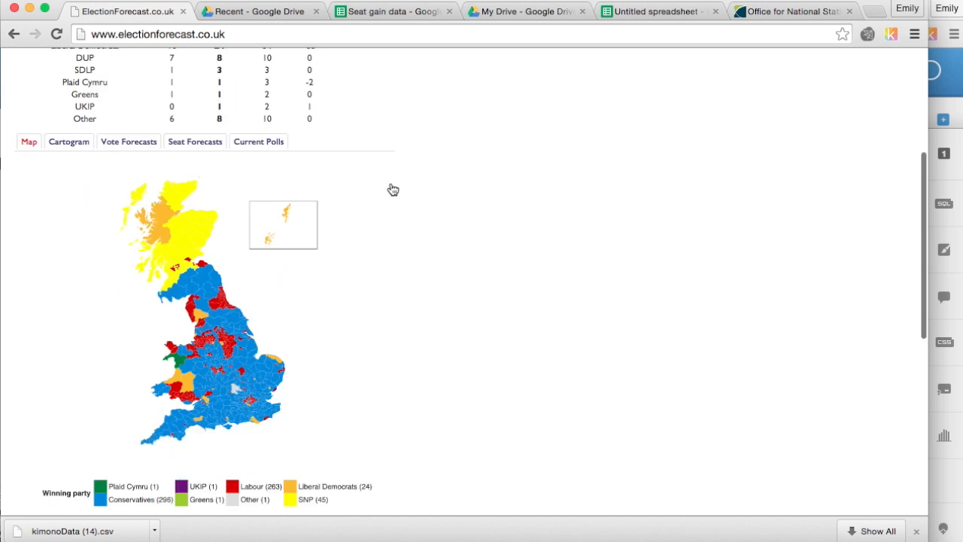
scroll(390, 188, "down", 4)
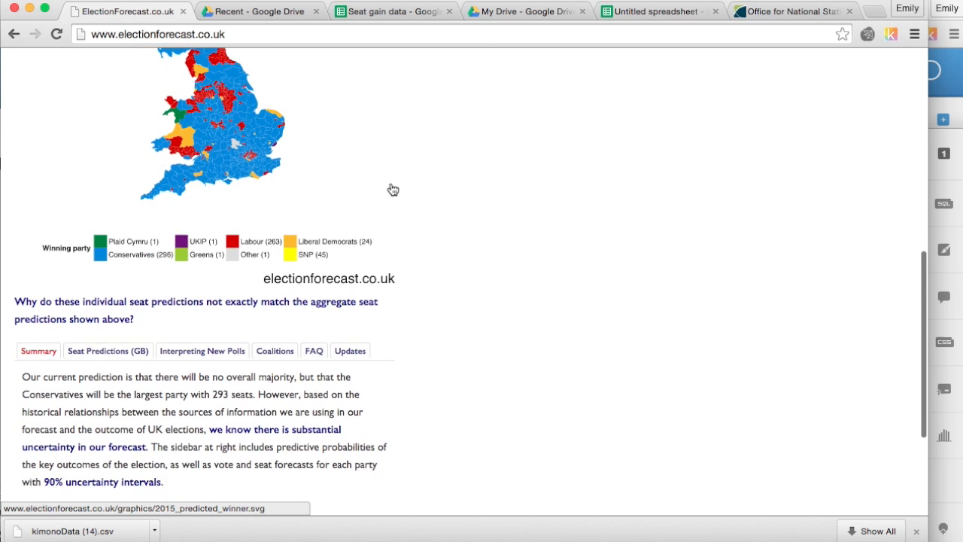
scroll(390, 188, "down", 1)
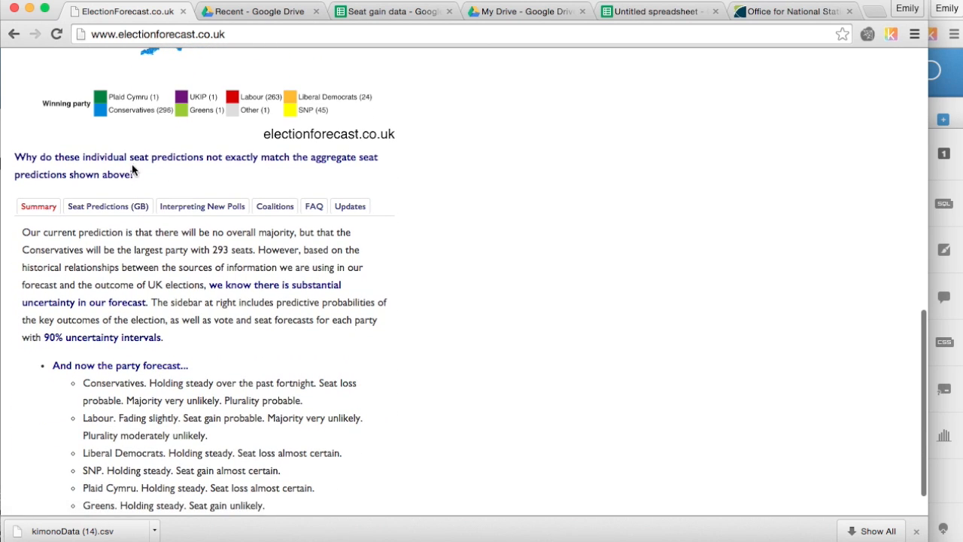
left_click(104, 209)
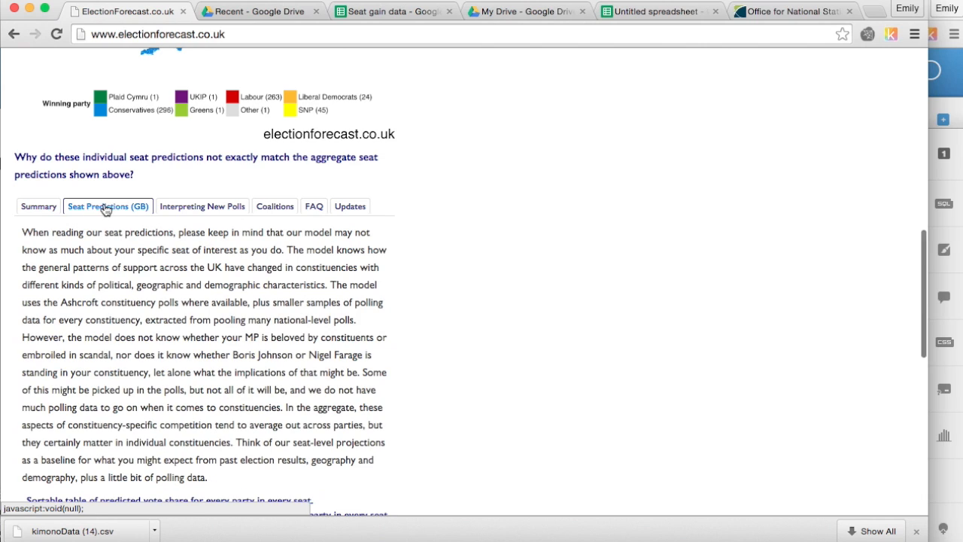
Step: Open the table of potential seat gains for the Conservatives
scroll(218, 263, "down", 6)
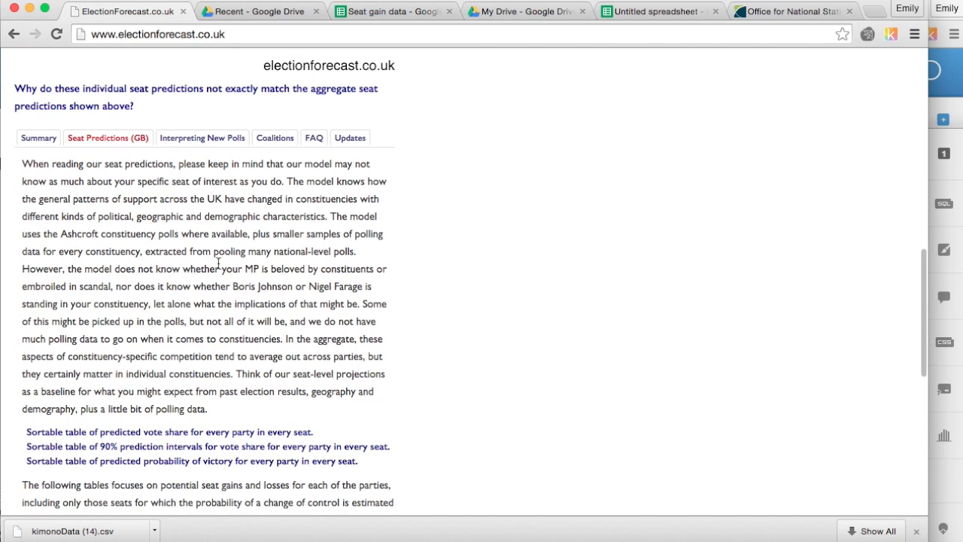
scroll(218, 268, "down", 4)
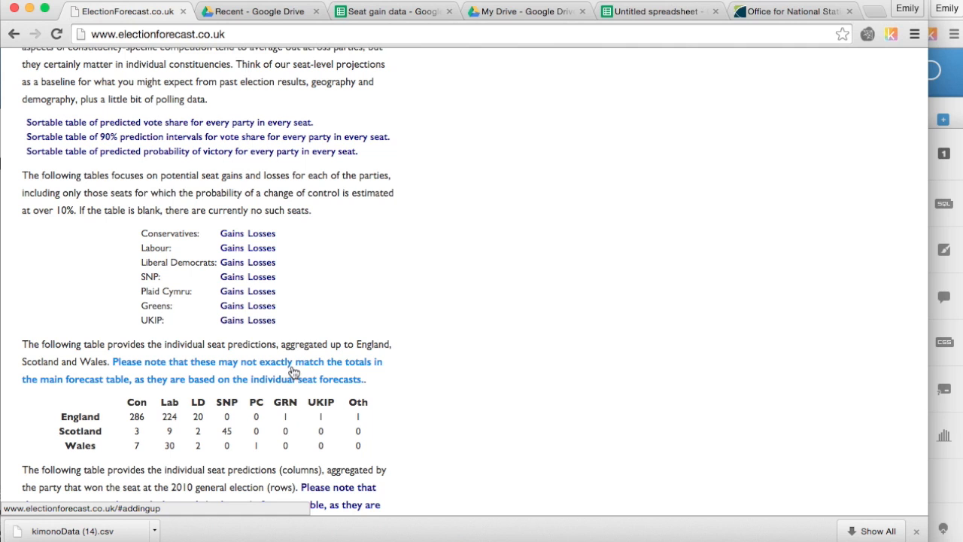
left_click(230, 236)
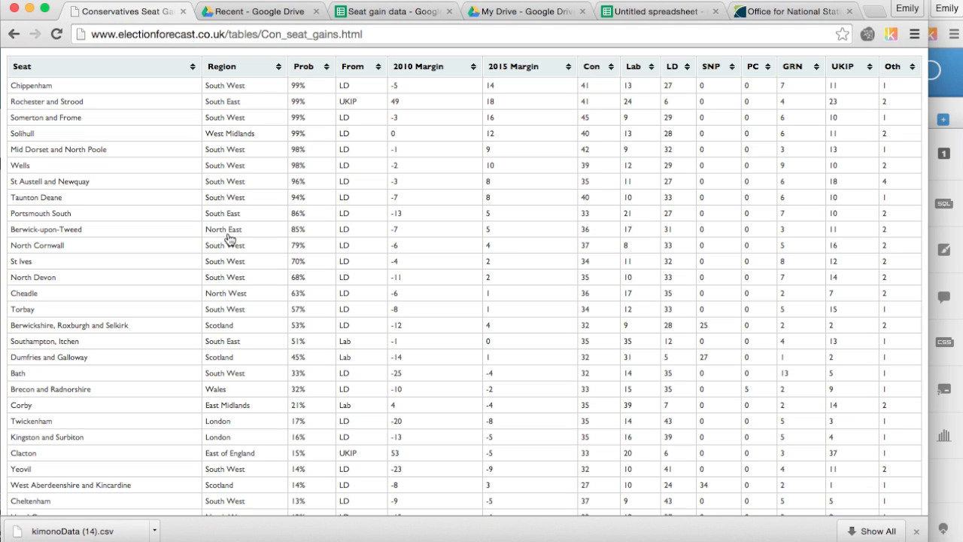
Step: Start a kimono scrape of the table and define a property named "Seat" covering all the seat names
left_click(890, 38)
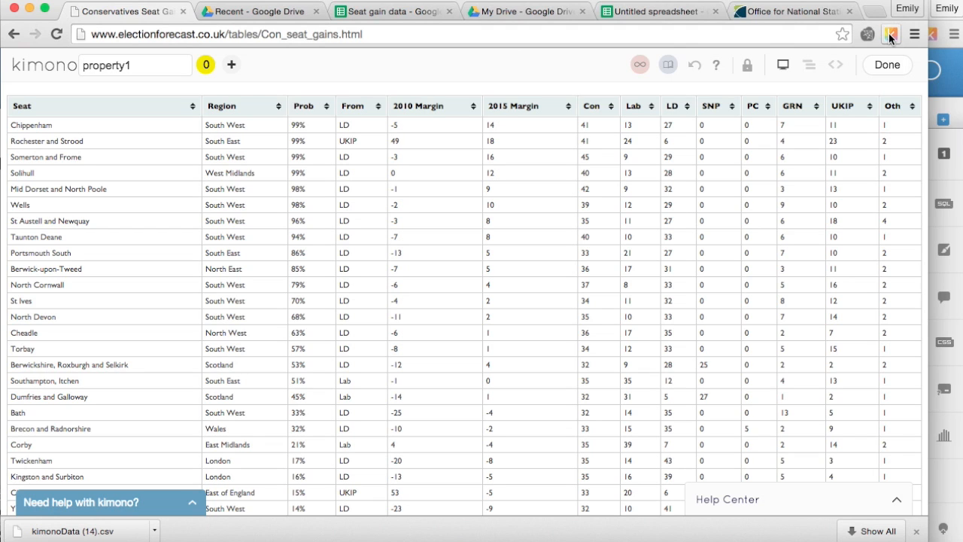
double_click(120, 66)
type("Seat")
left_click(57, 126)
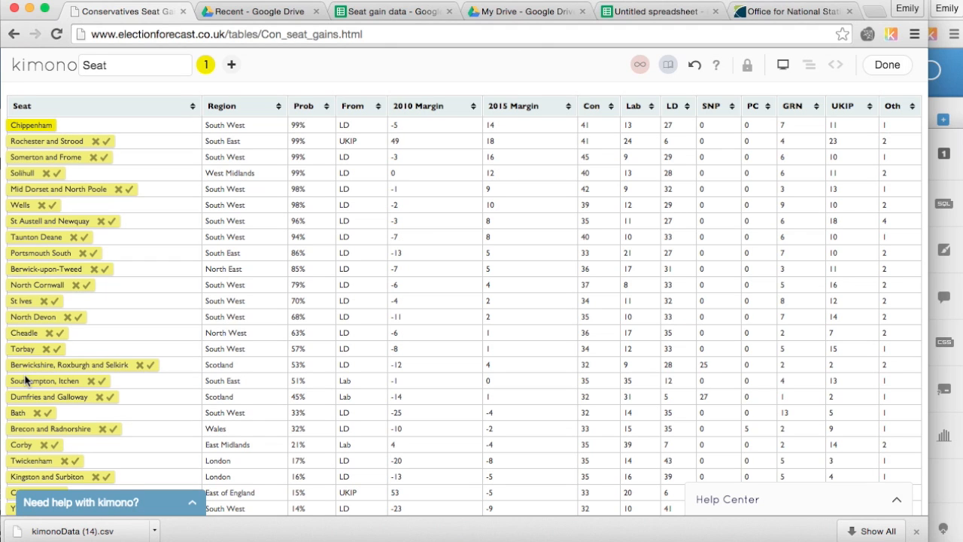
left_click(108, 142)
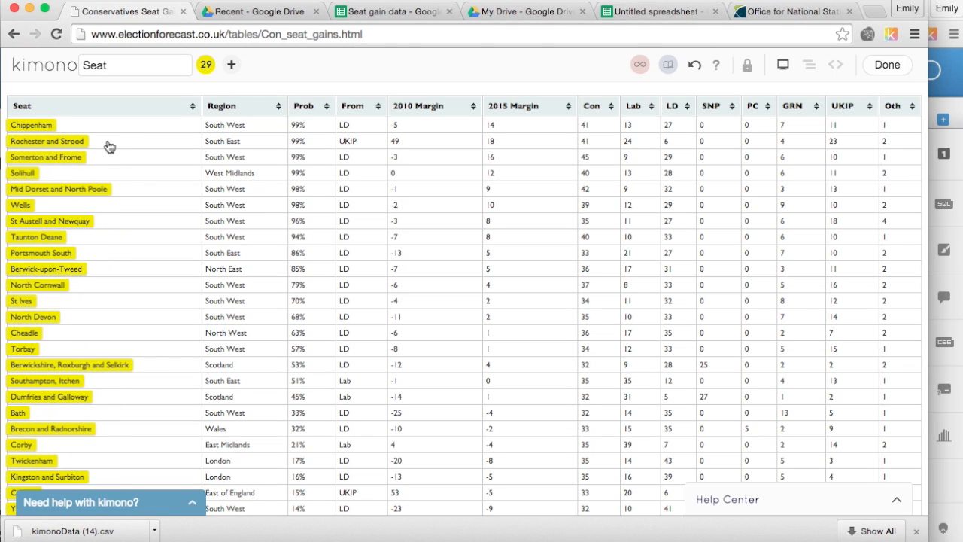
Step: Add two more kimono properties, capturing every row of the Region column and of the Prob column
left_click(231, 64)
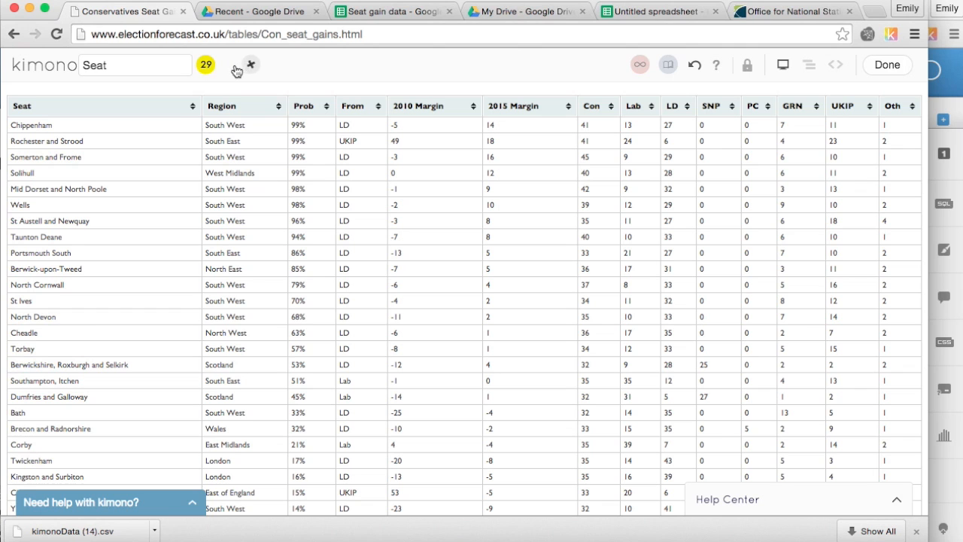
left_click(252, 128)
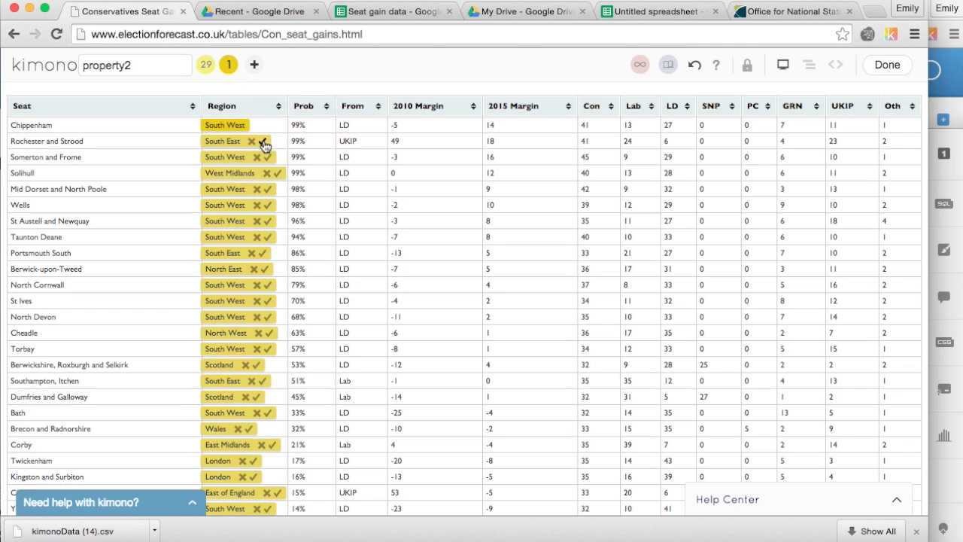
left_click(262, 145)
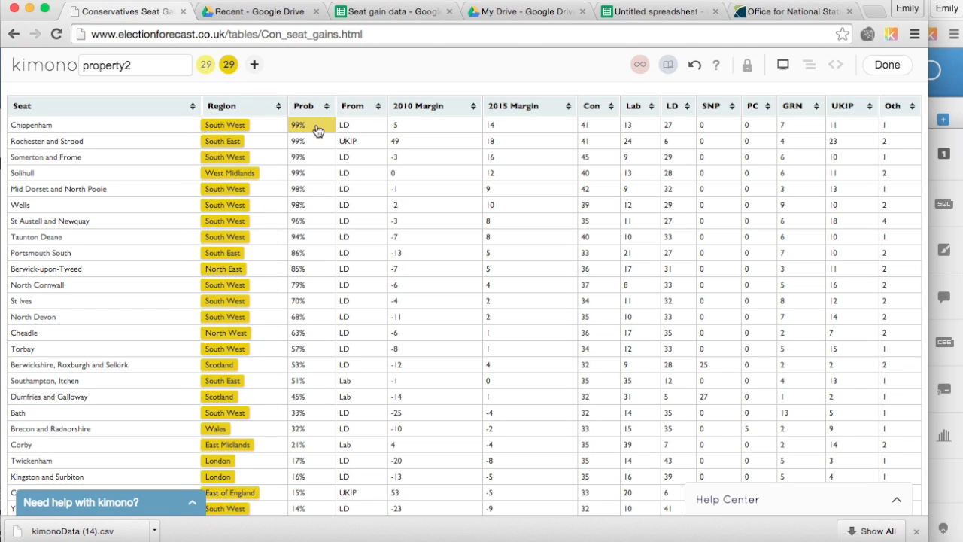
left_click(316, 129)
left_click(328, 141)
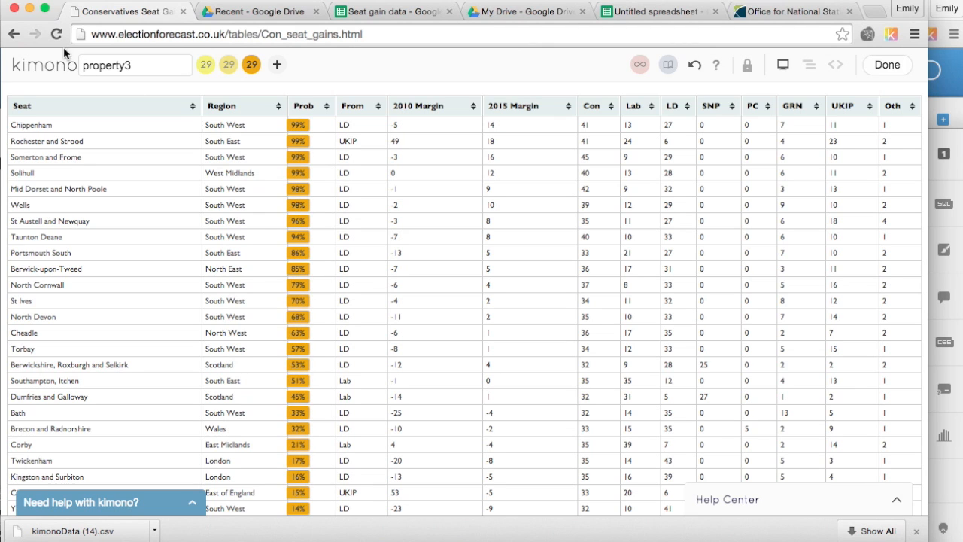
Step: Rename the property holding the Region column as "Region"
left_click(229, 64)
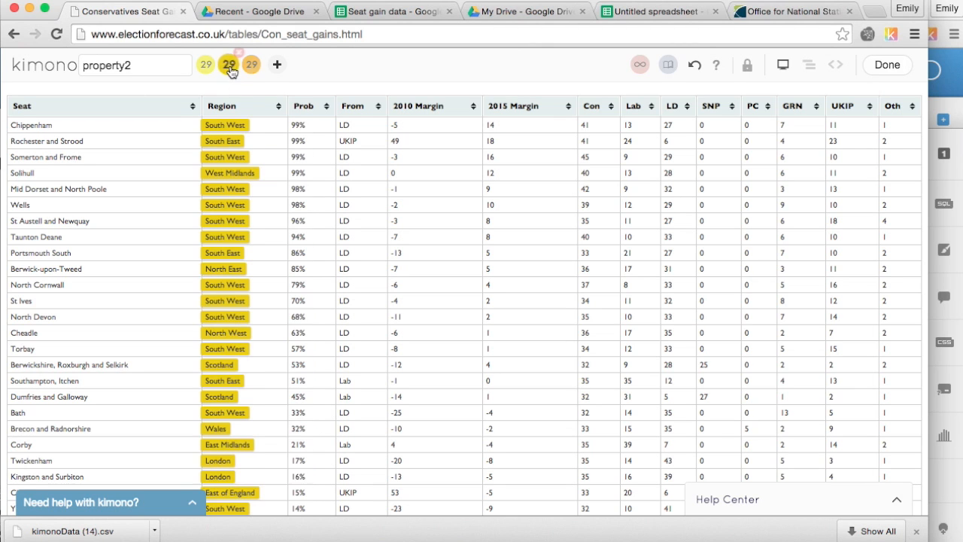
double_click(114, 73)
type("Region")
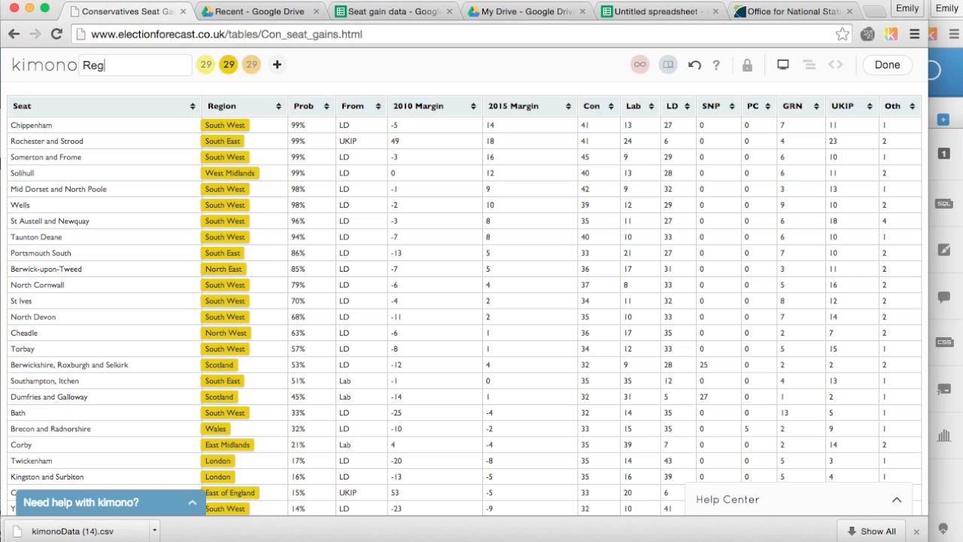
Step: Name the Prob column's property "Probability" and include all of its suggested rows
left_click(298, 125)
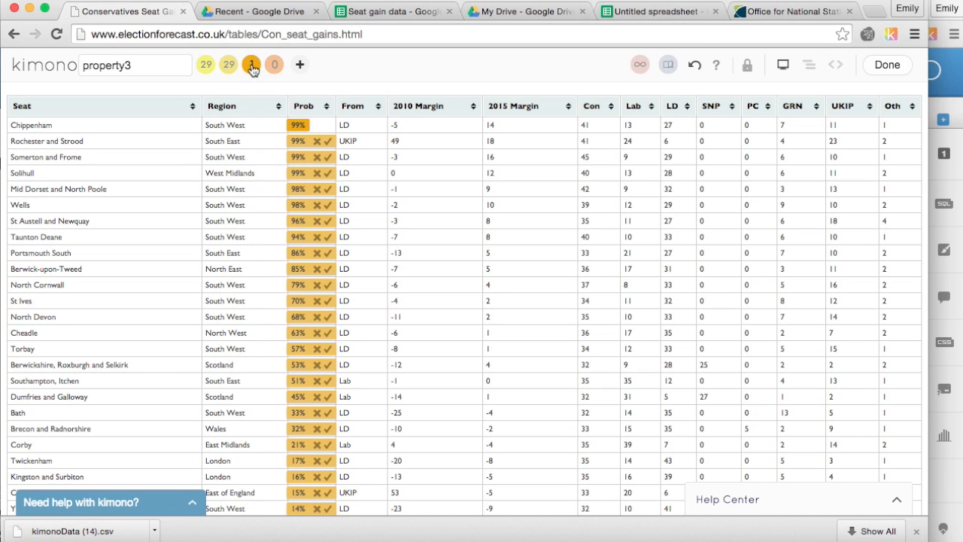
double_click(116, 66)
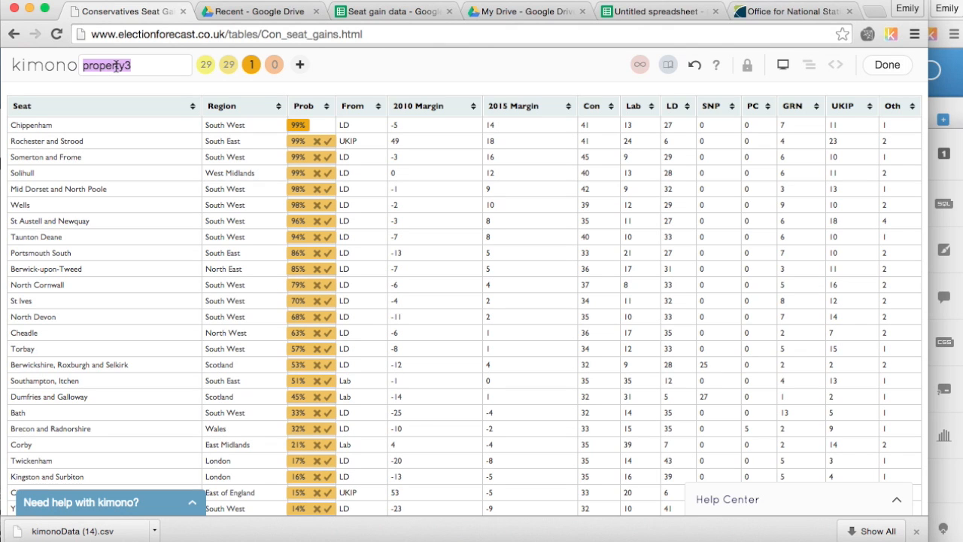
key("BackSpace")
type("Probability")
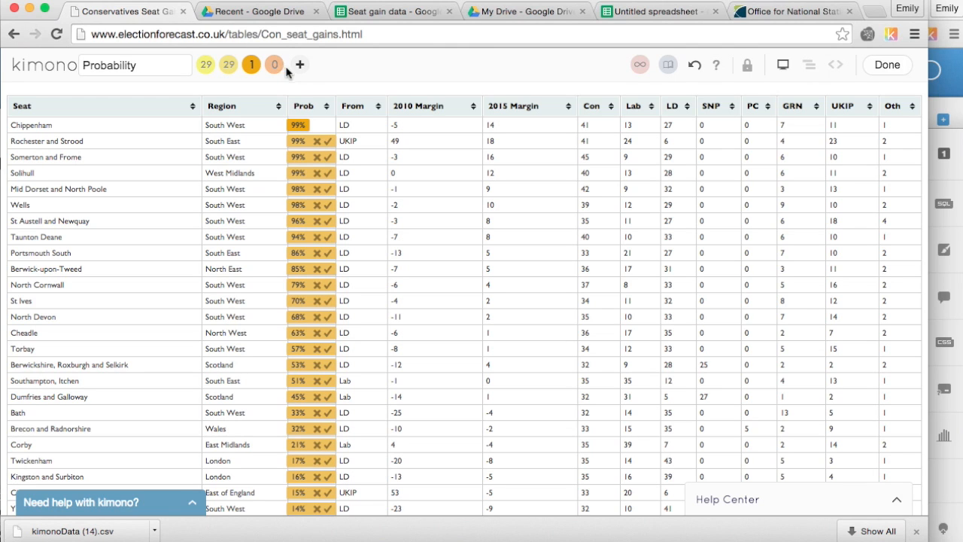
left_click(328, 141)
Step: Define the fourth property as "From", covering every row of the From column
left_click(275, 67)
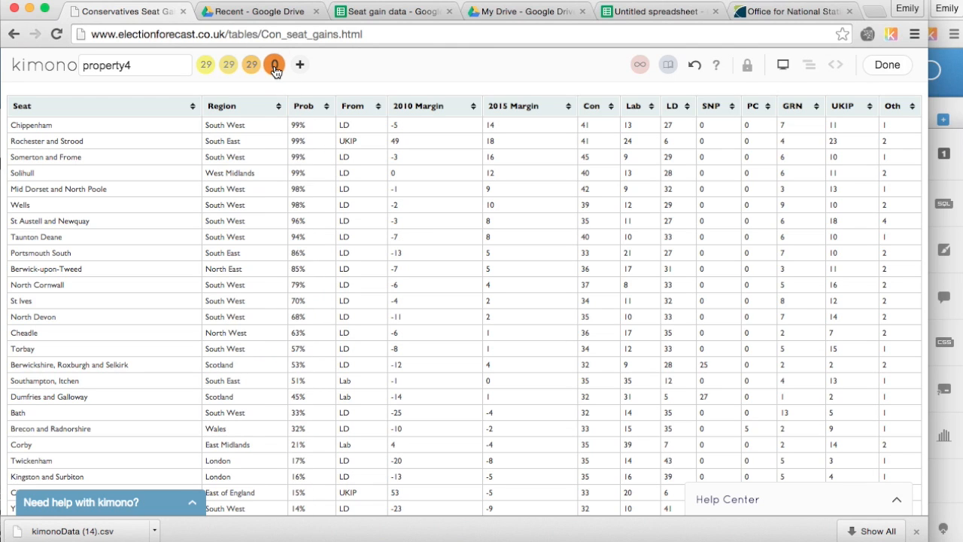
left_click(360, 126)
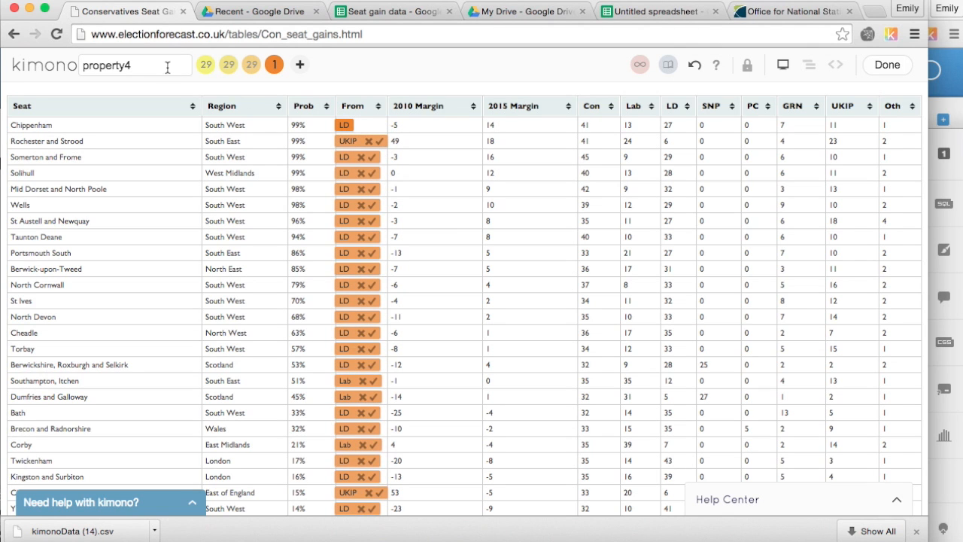
double_click(131, 67)
type("From")
left_click(379, 144)
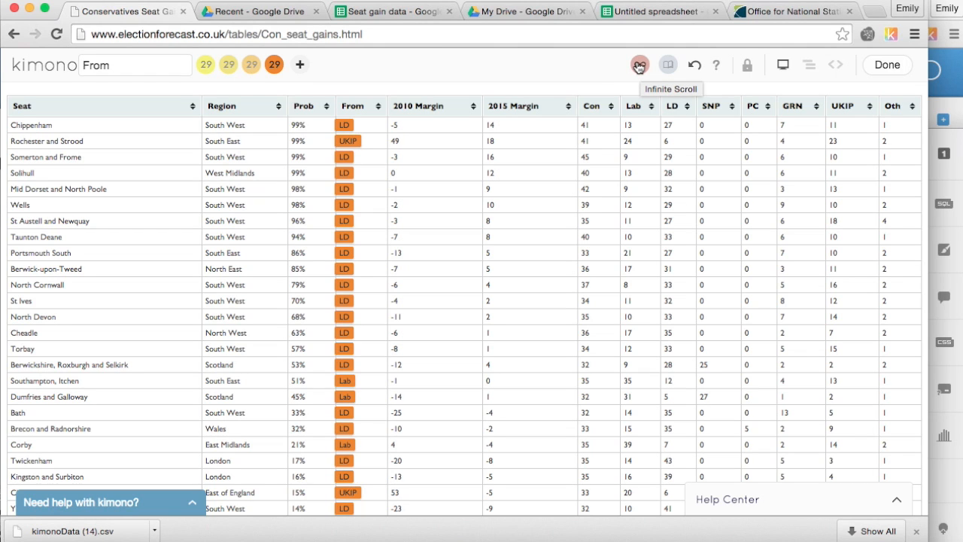
Step: Enable infinite scroll for the scrape with the limit "Stop at 50 items"
left_click(639, 67)
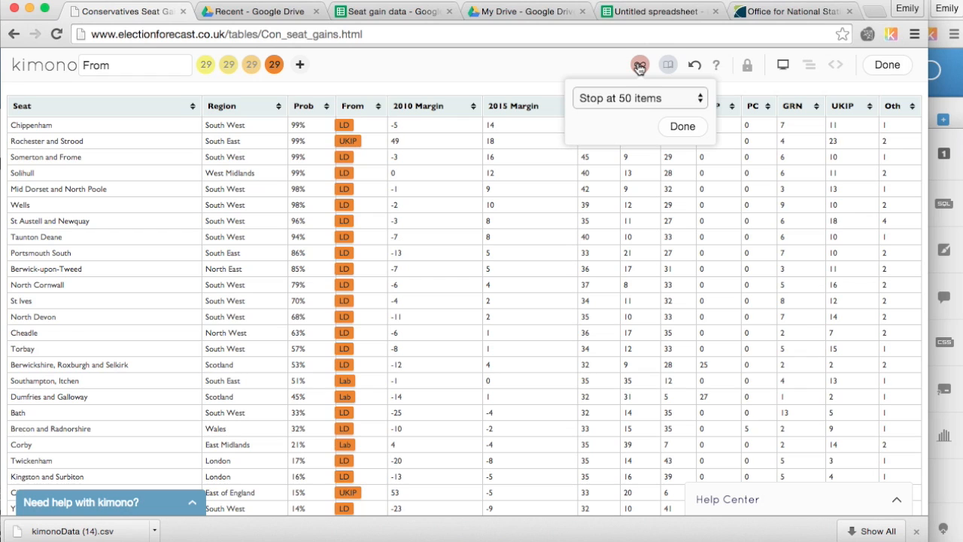
left_click(693, 98)
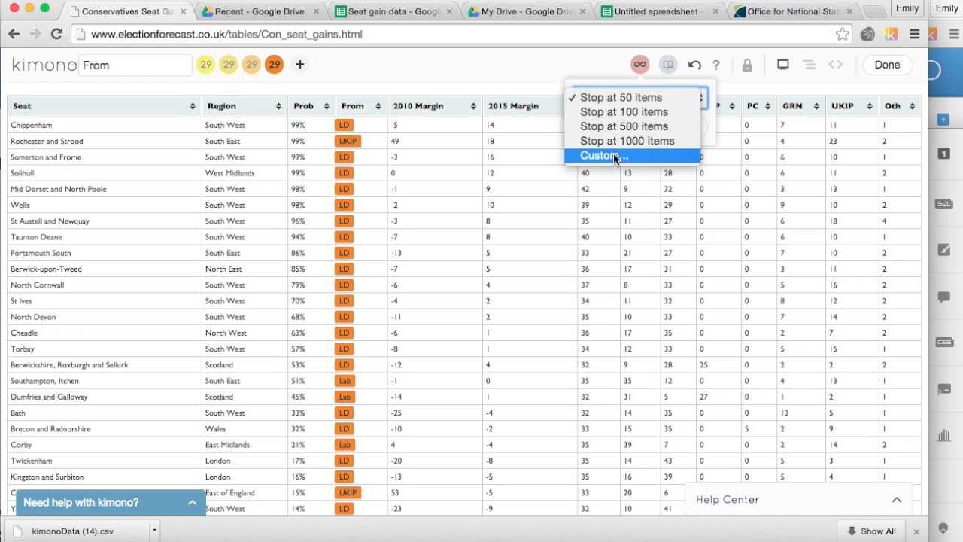
left_click(630, 98)
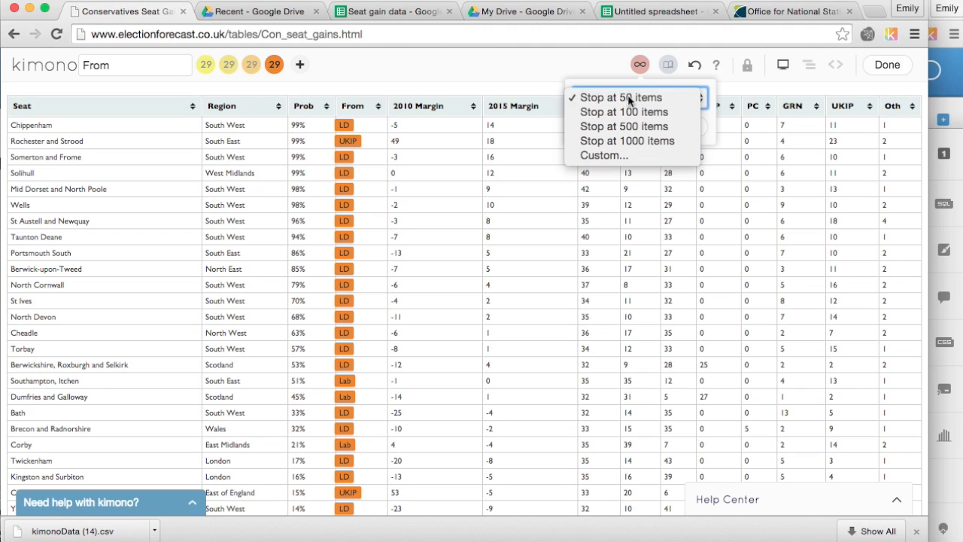
left_click(679, 126)
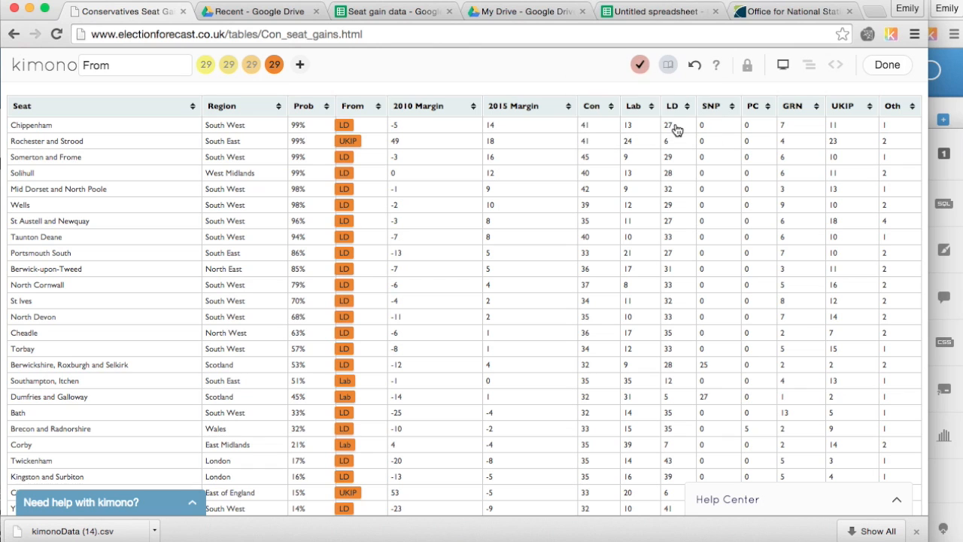
Step: Create the API with the name "Seat gain data con" and the Manual Crawl setting, and open its page
left_click(887, 67)
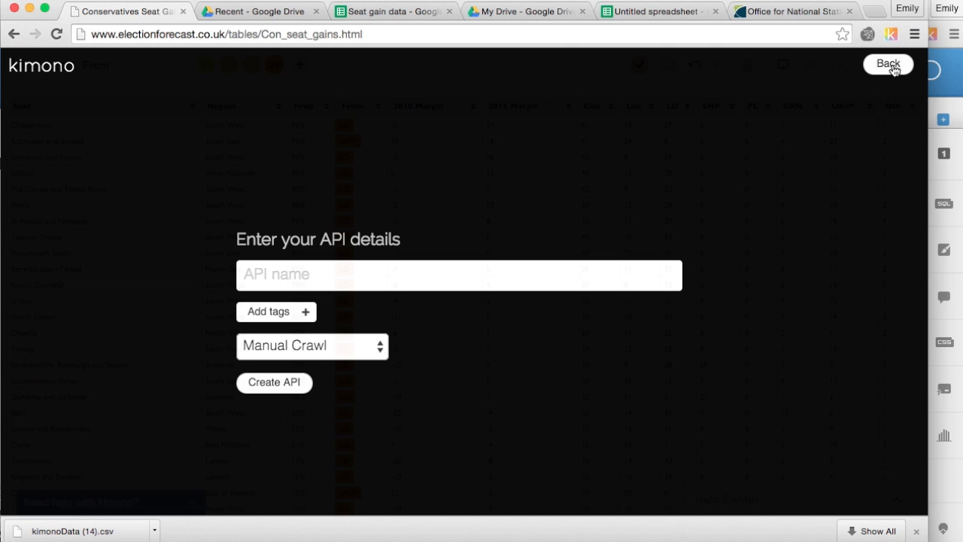
left_click(269, 280)
type("Seat gain data con")
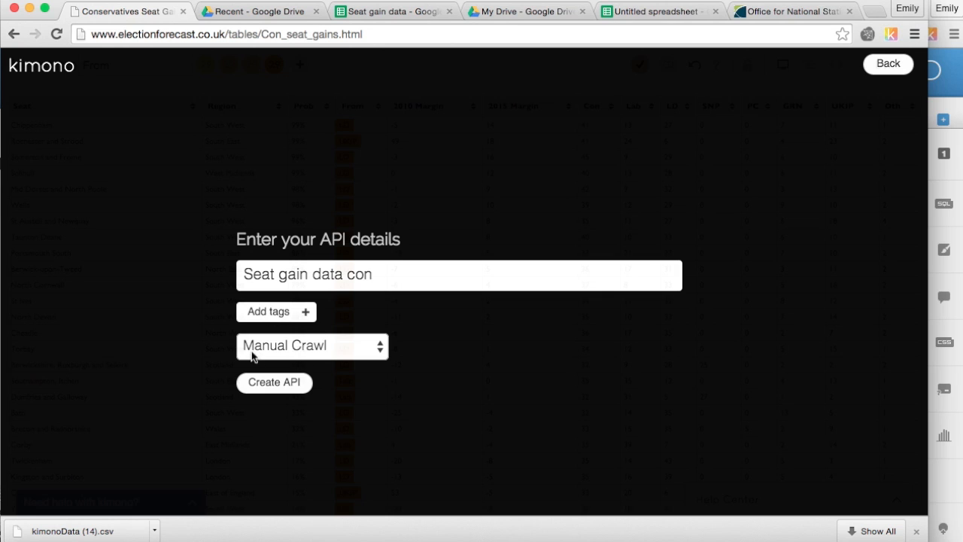
left_click(280, 384)
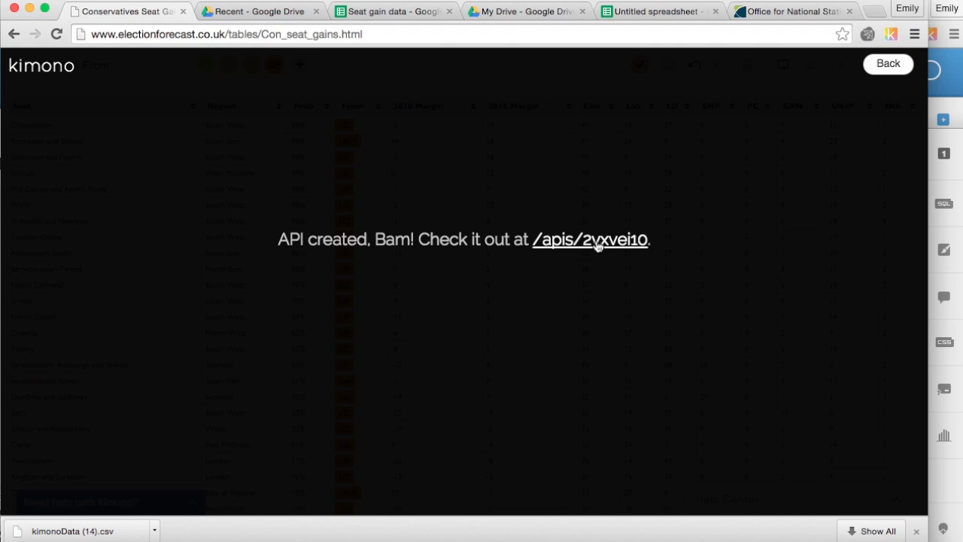
left_click(596, 241)
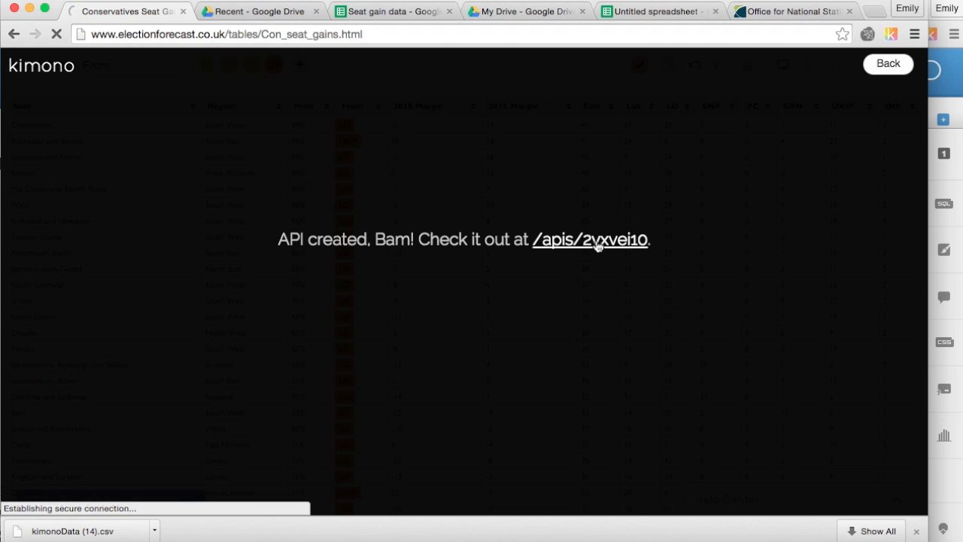
Step: Open the new API's page, check the preview of the collected data, and download it in CSV format
left_click(596, 239)
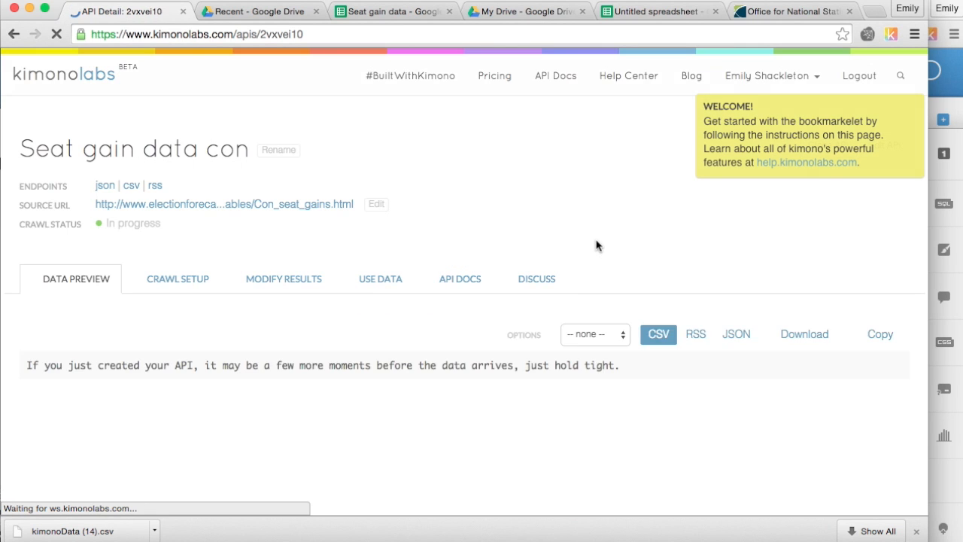
scroll(597, 245, "down", 3)
scroll(598, 245, "down", 2)
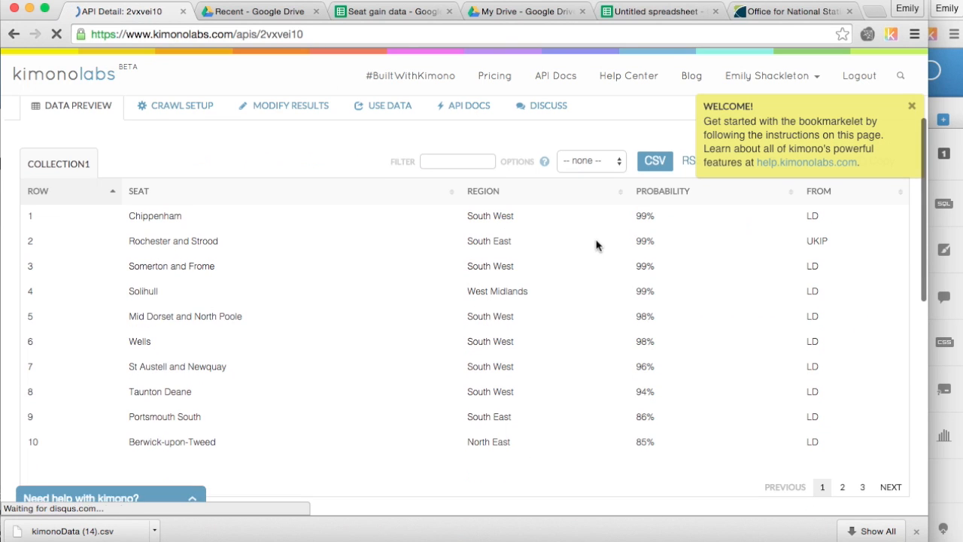
scroll(597, 245, "up", 2)
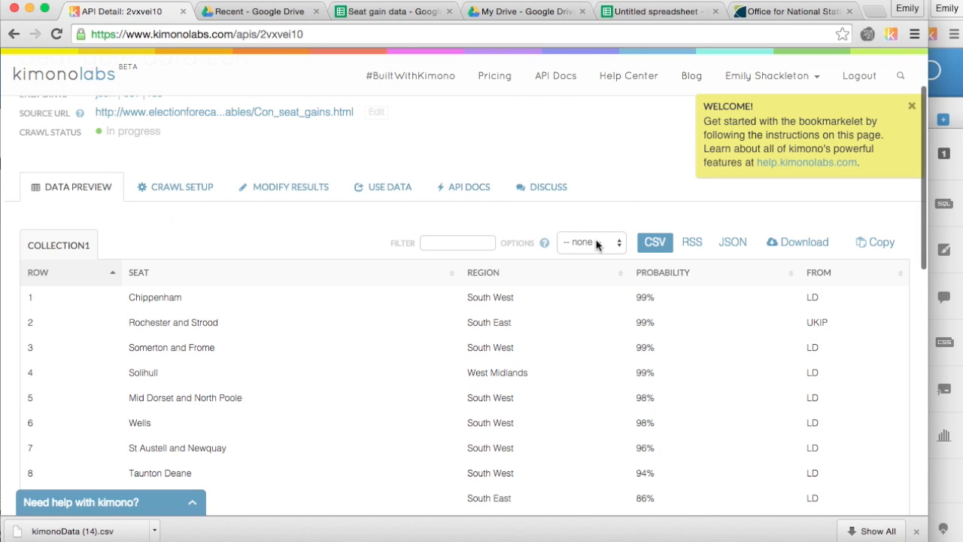
scroll(597, 245, "up", 2)
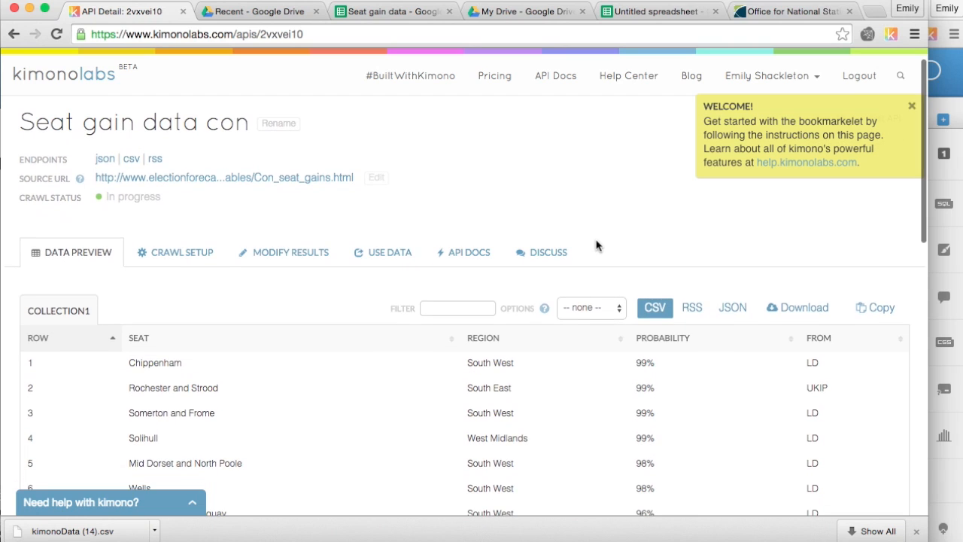
scroll(596, 246, "up", 1)
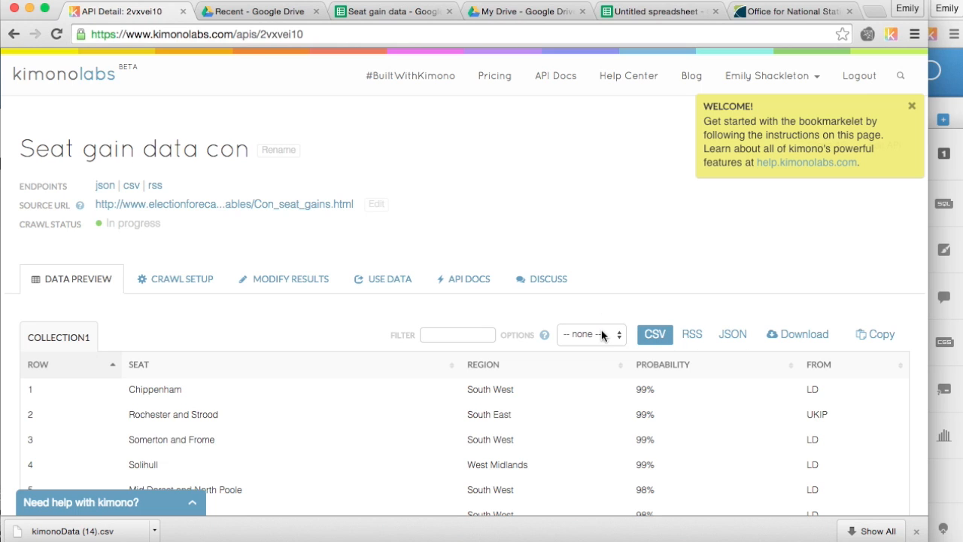
left_click(802, 340)
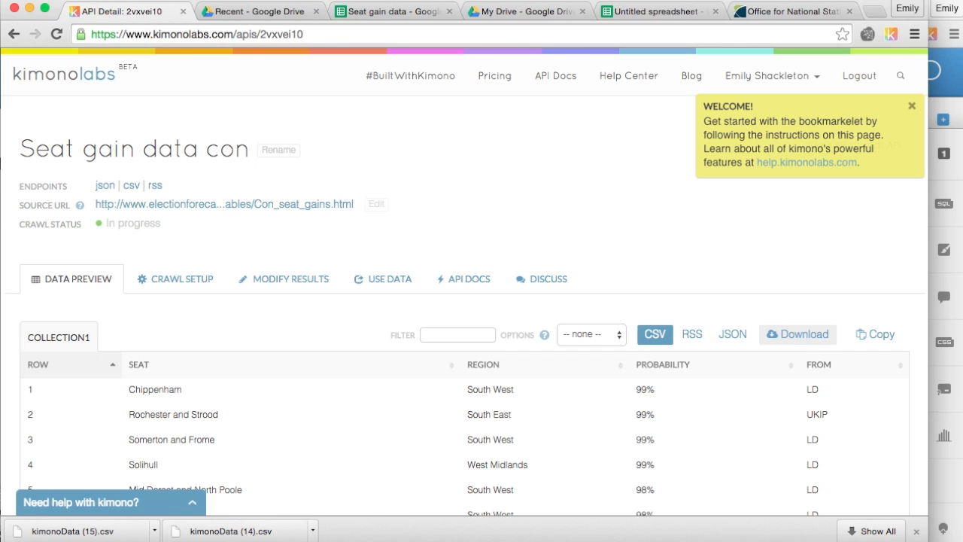
Step: Switch to the untitled Google Sheets spreadsheet and download its blank Sheet1 as comma-separated values
left_click(619, 17)
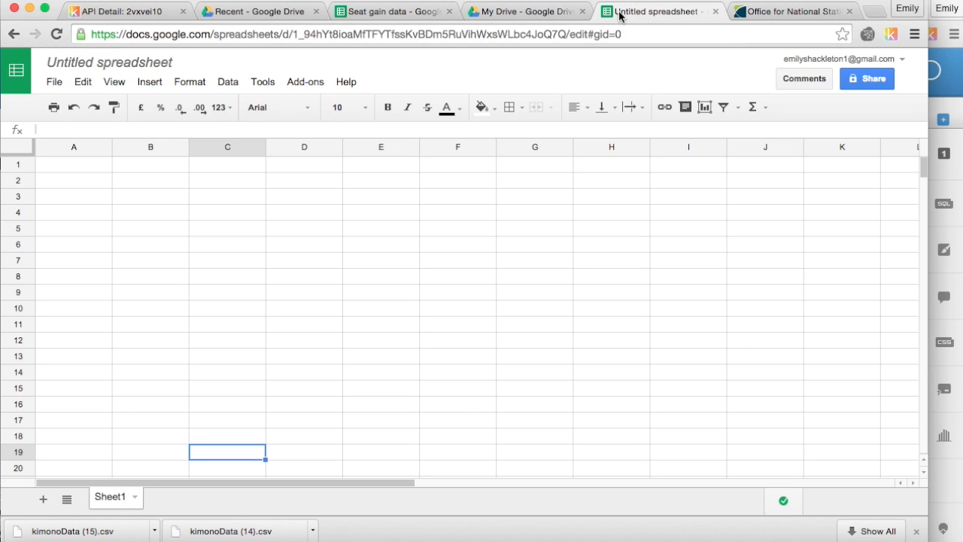
left_click(60, 84)
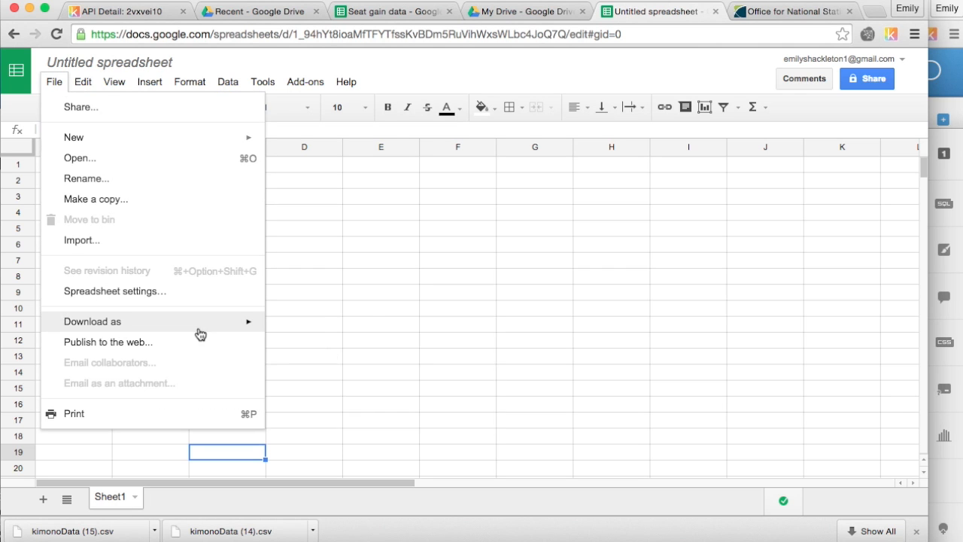
mouse_move(201, 322)
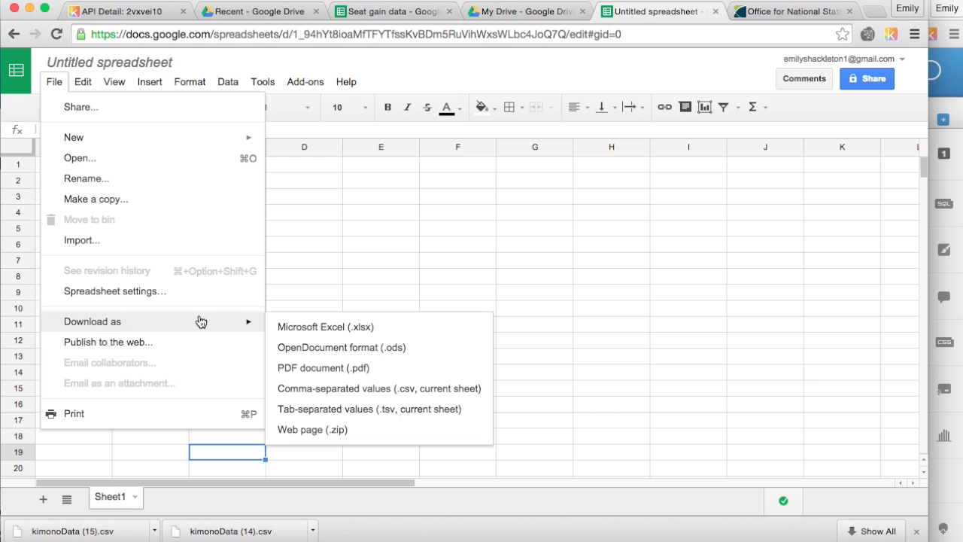
left_click(335, 389)
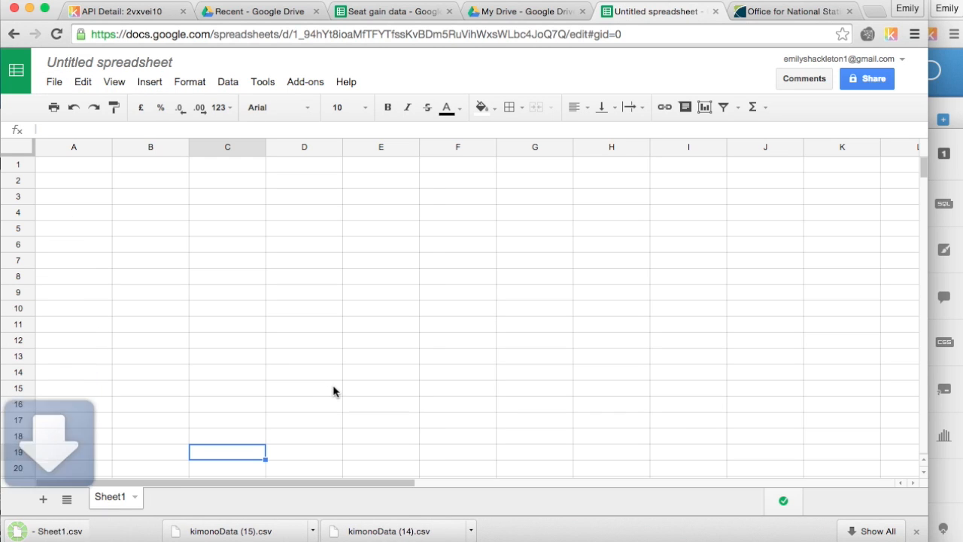
Step: Import the downloaded kimonoData (15).csv into the spreadsheet using the "Insert new sheet(s)" import action
left_click(53, 84)
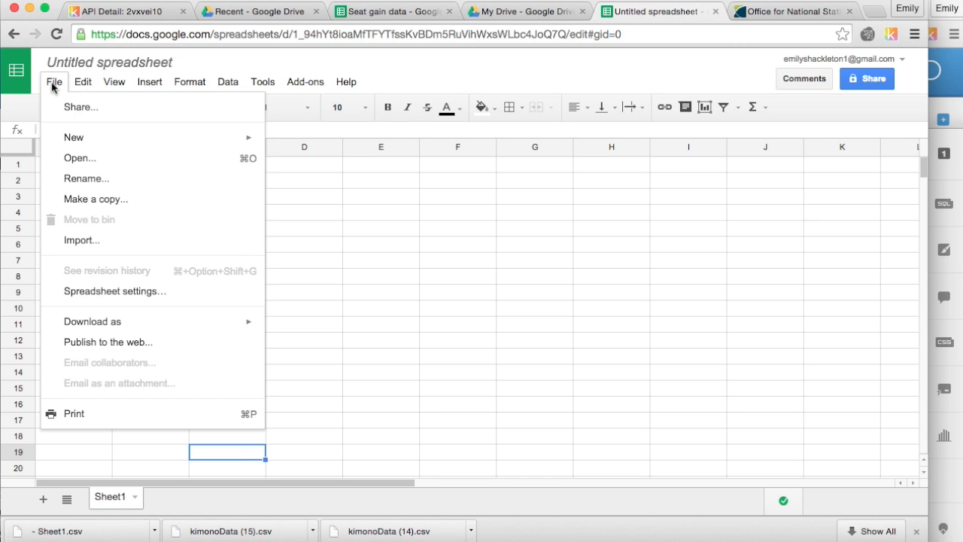
left_click(89, 240)
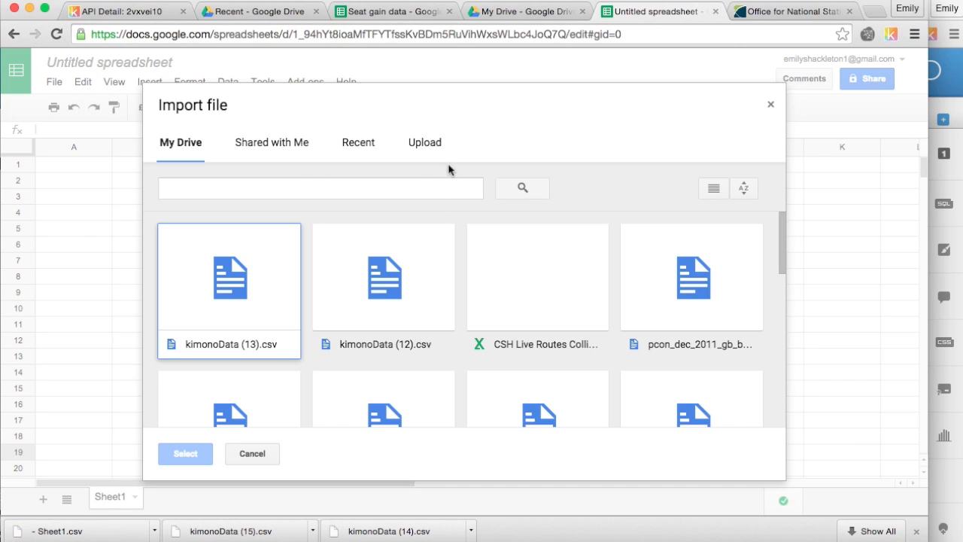
left_click(433, 152)
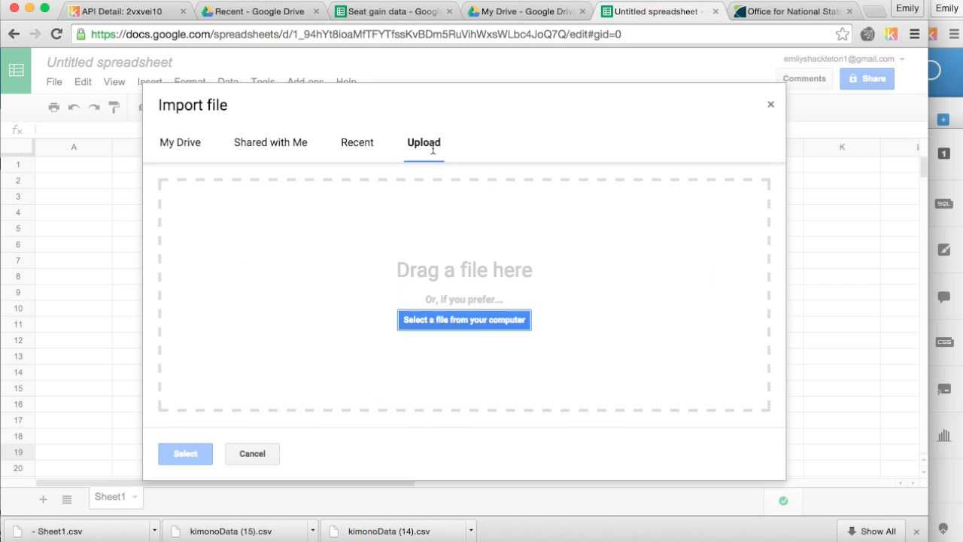
left_click(467, 319)
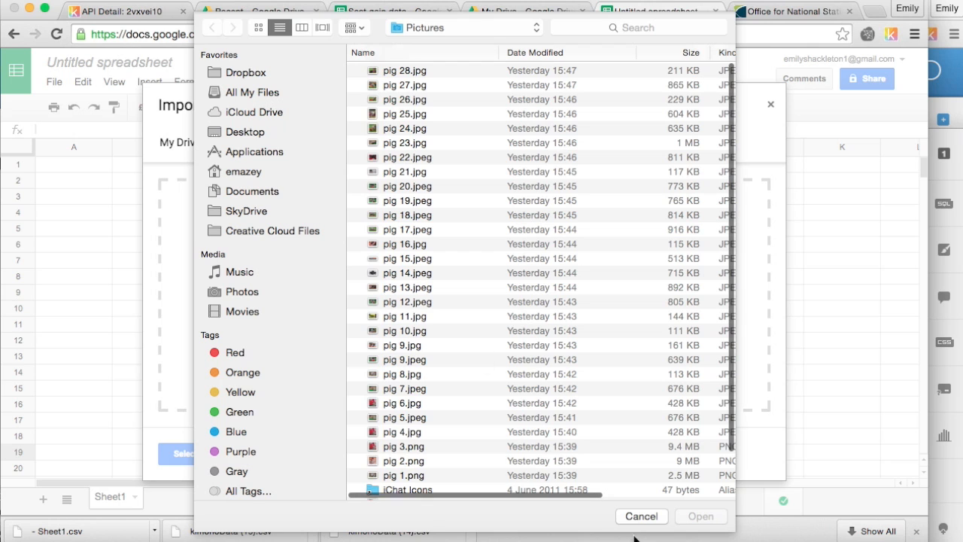
left_click(641, 516)
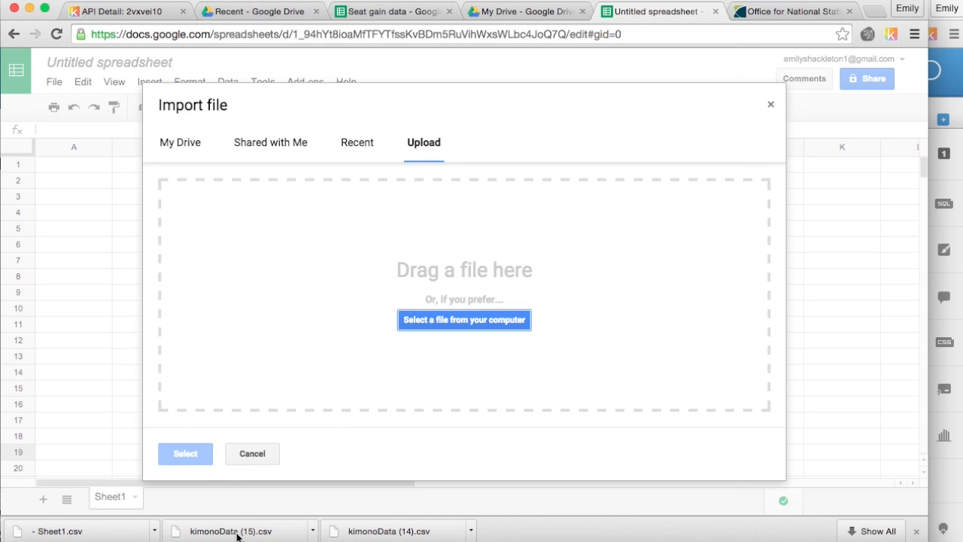
left_click_drag(236, 536, 344, 286)
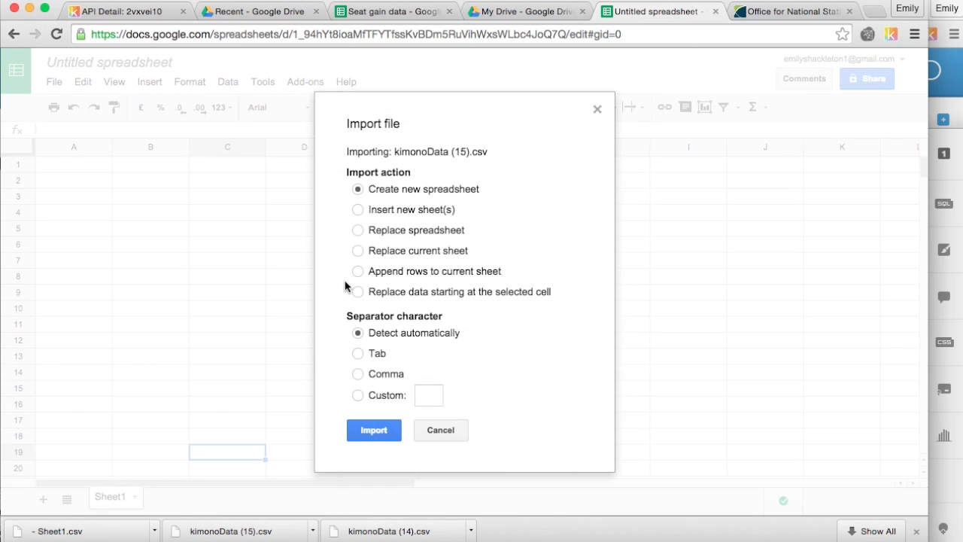
left_click(359, 210)
left_click(374, 430)
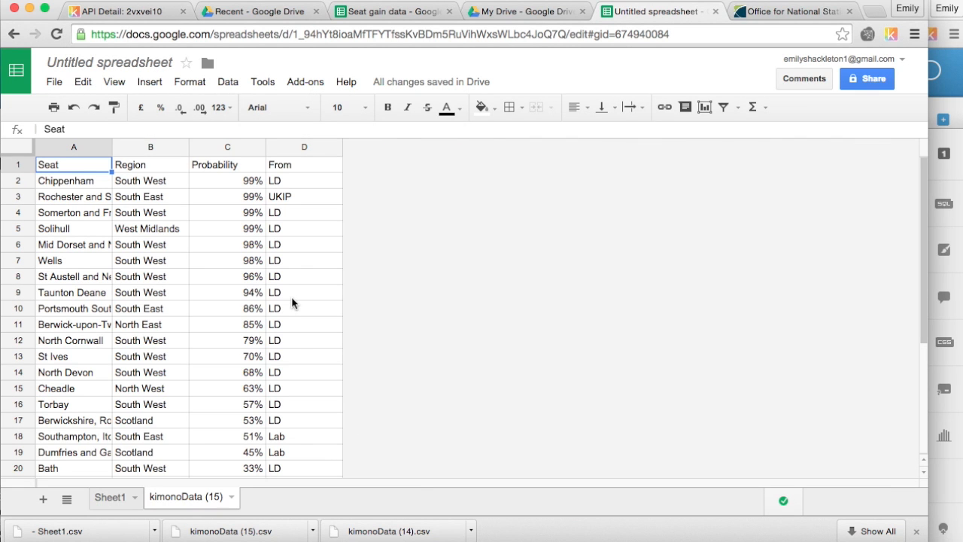
Step: Insert a column between Probability and From in the imported sheet and give it the heading "To"
scroll(292, 302, "down", 5)
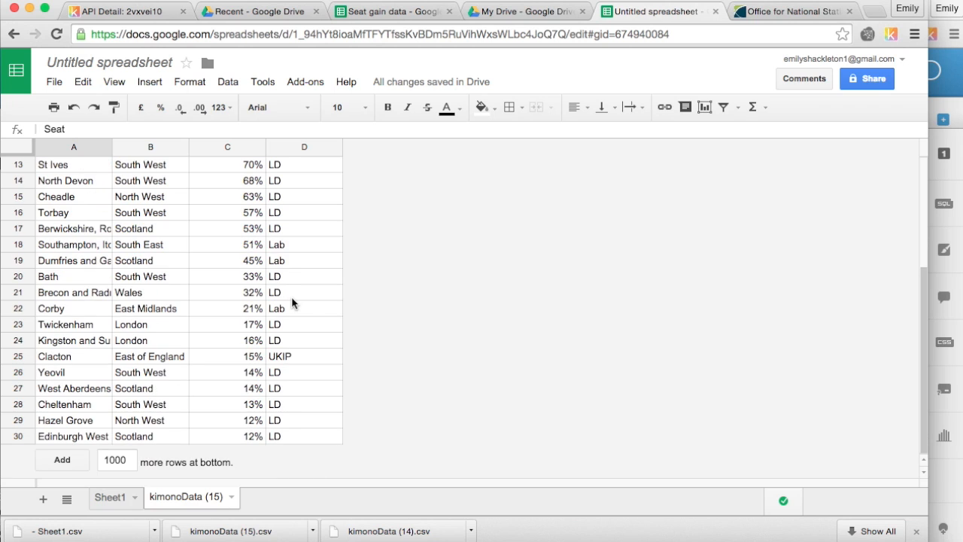
scroll(292, 301, "up", 5)
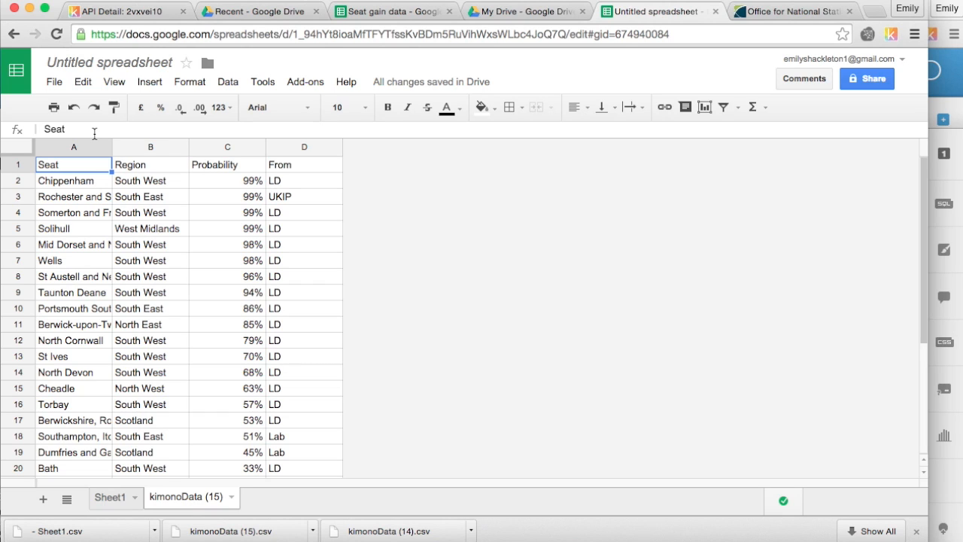
left_click(245, 148)
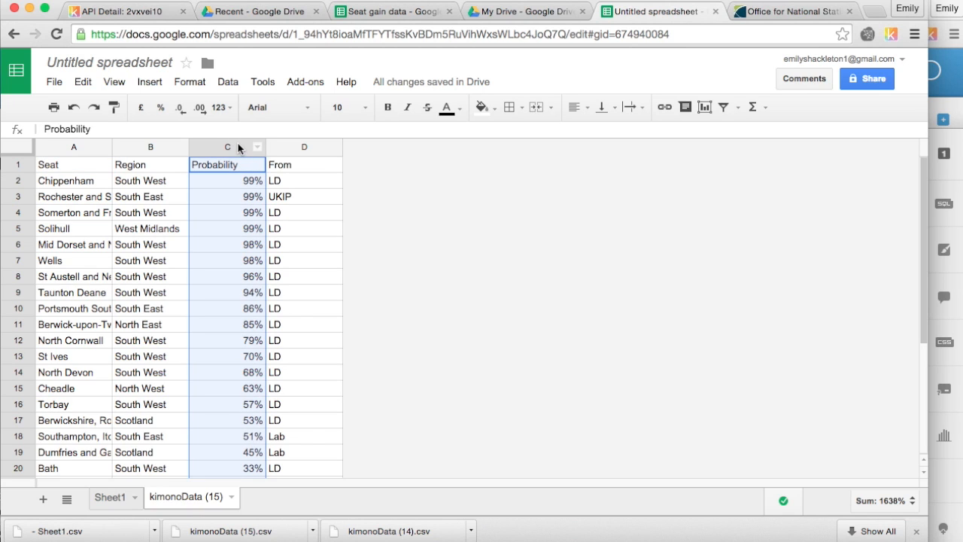
right_click(238, 148)
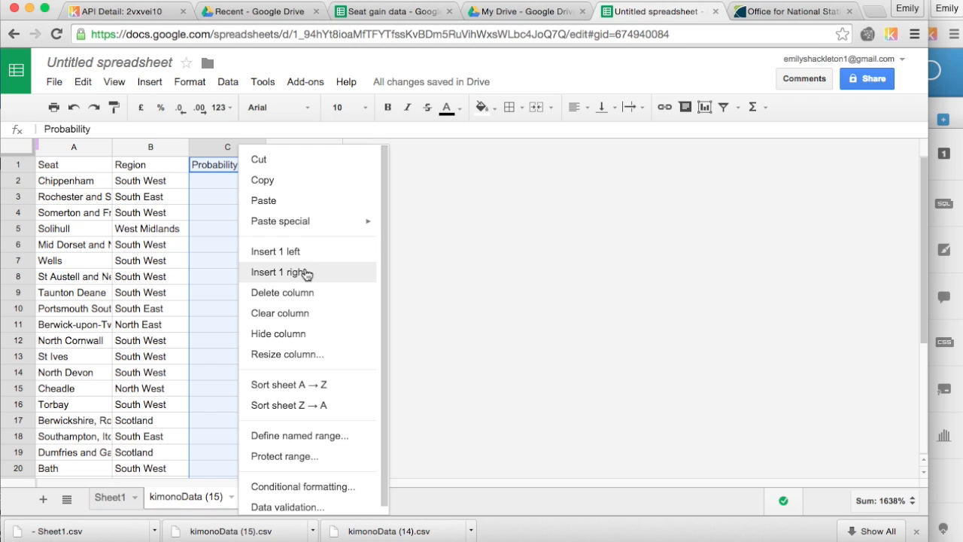
left_click(307, 273)
left_click(296, 169)
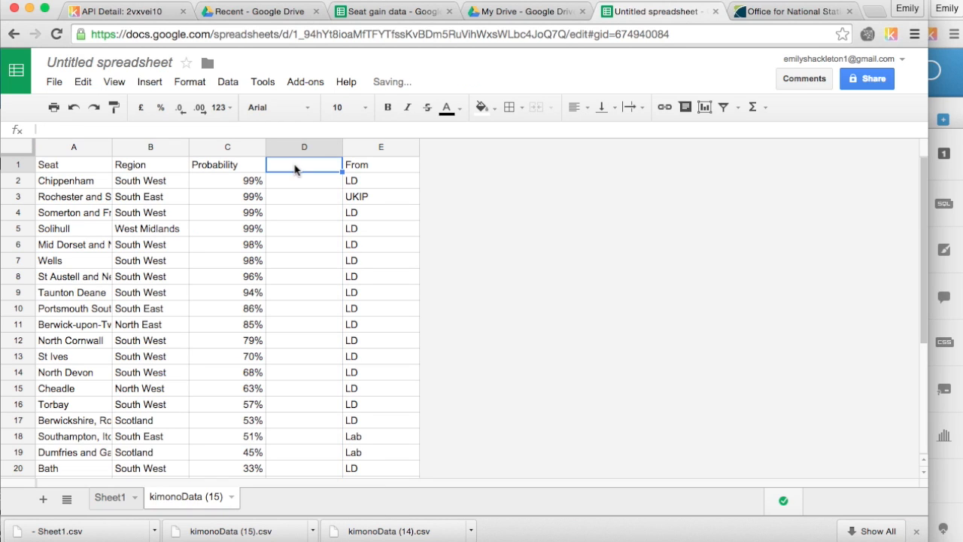
type("To")
key("Return")
Step: Enter "Conservative" in the first data cell of the To column and fill it down to row 30
type("Conservativ")
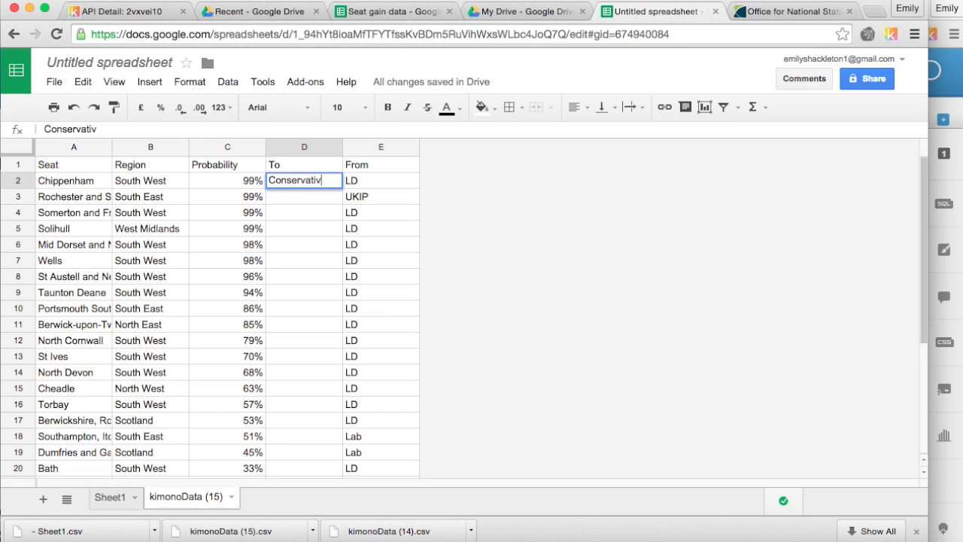
type("e")
left_click(335, 231)
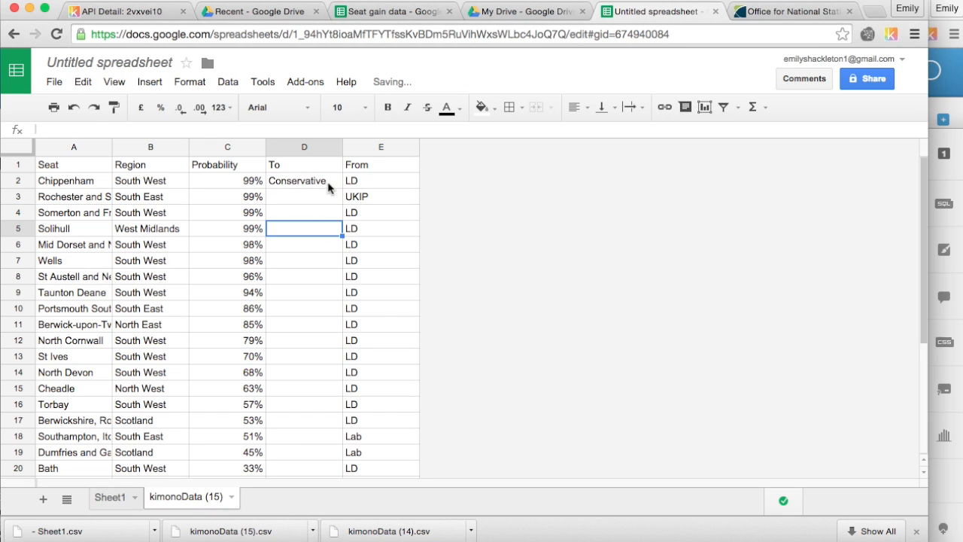
left_click(328, 188)
left_click_drag(342, 189, 303, 445)
scroll(305, 444, "up", 4)
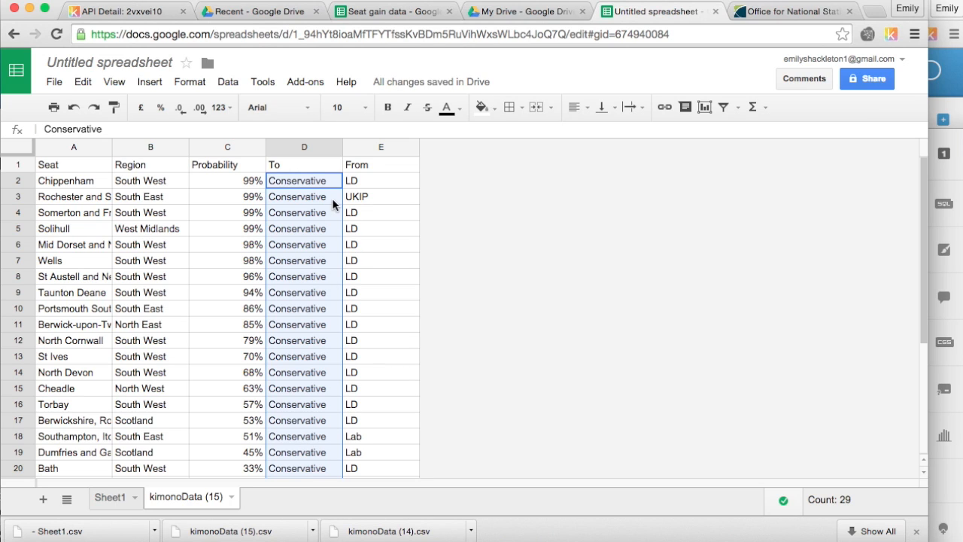
left_click(474, 195)
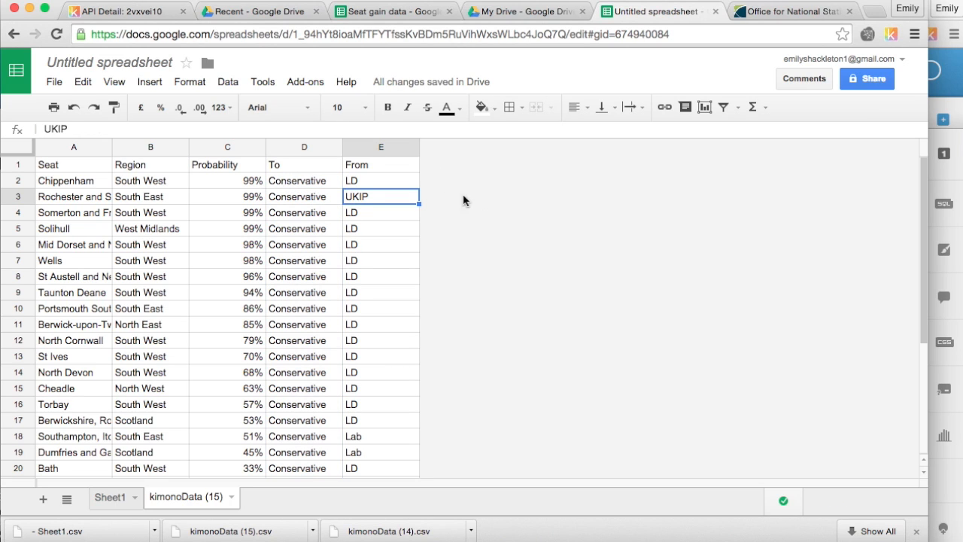
Step: Find and replace all occurrences of "LD" with "Liberal Democrats" across all sheets
left_click(352, 182)
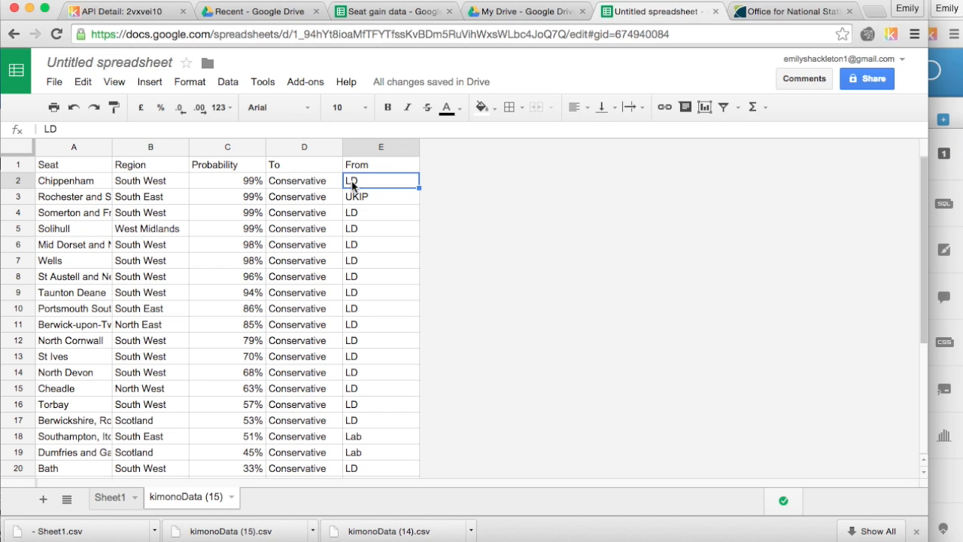
left_click(83, 82)
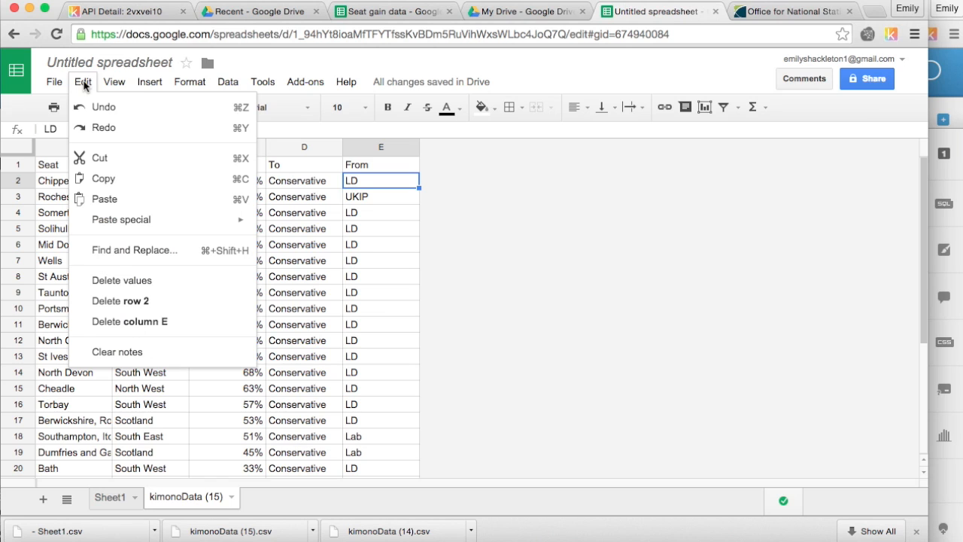
left_click(137, 252)
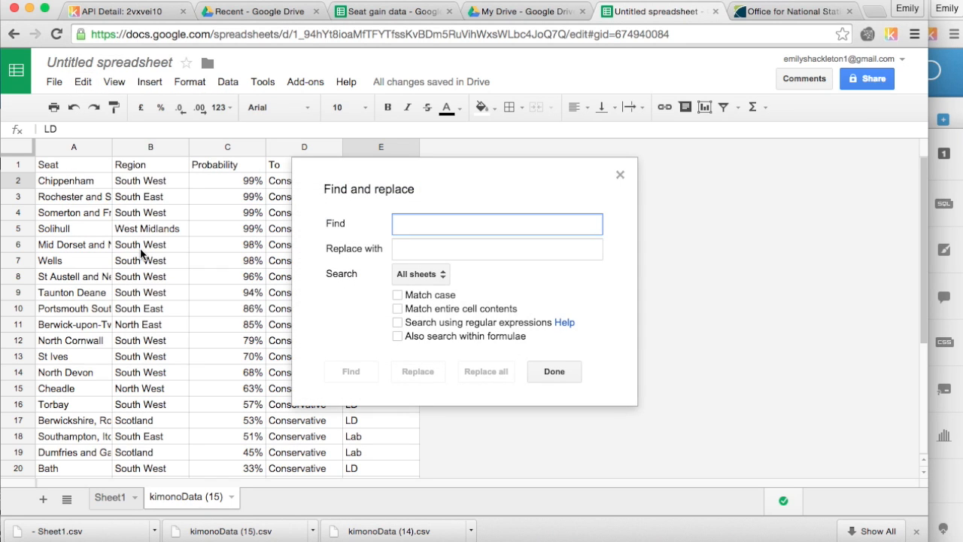
type("LD")
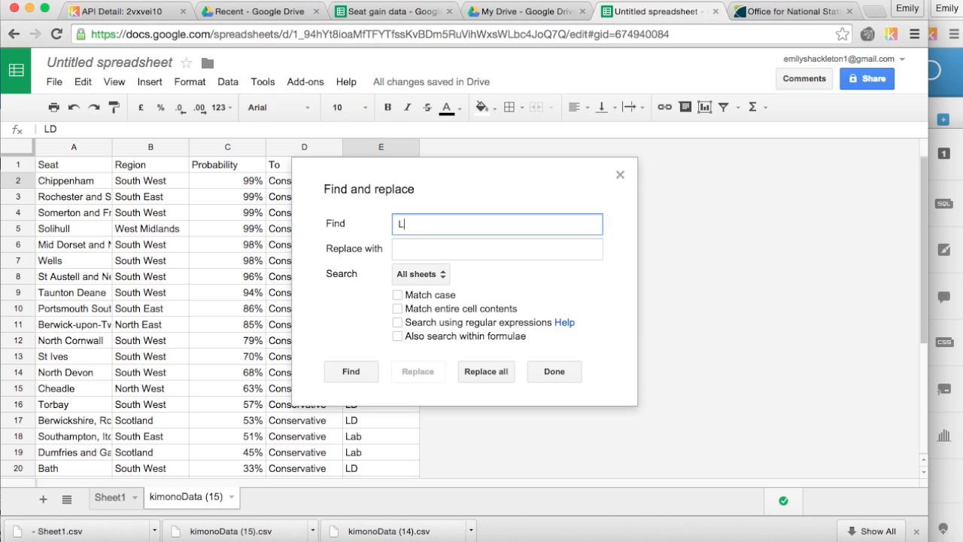
left_click(407, 255)
type("Li")
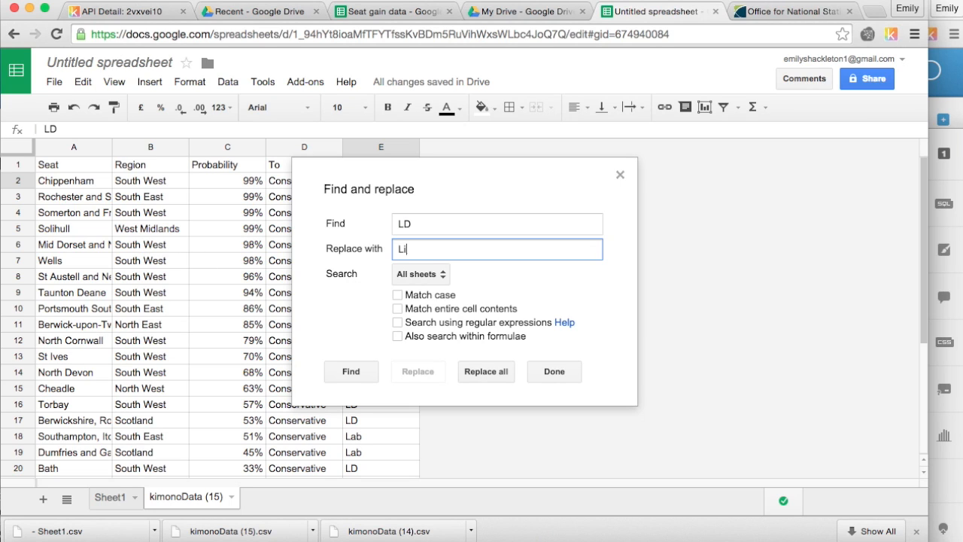
type("vbberal Democrats")
left_click(366, 379)
left_click(489, 372)
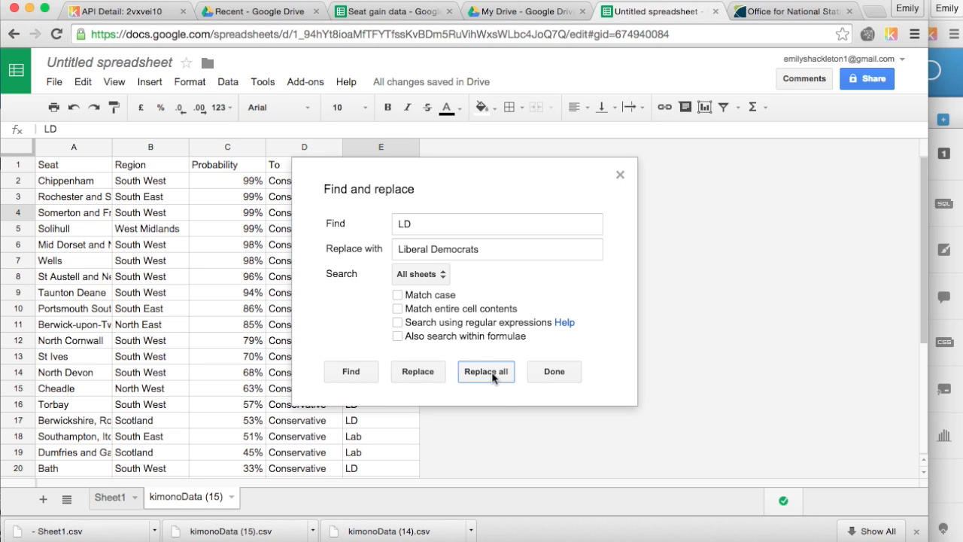
left_click(620, 175)
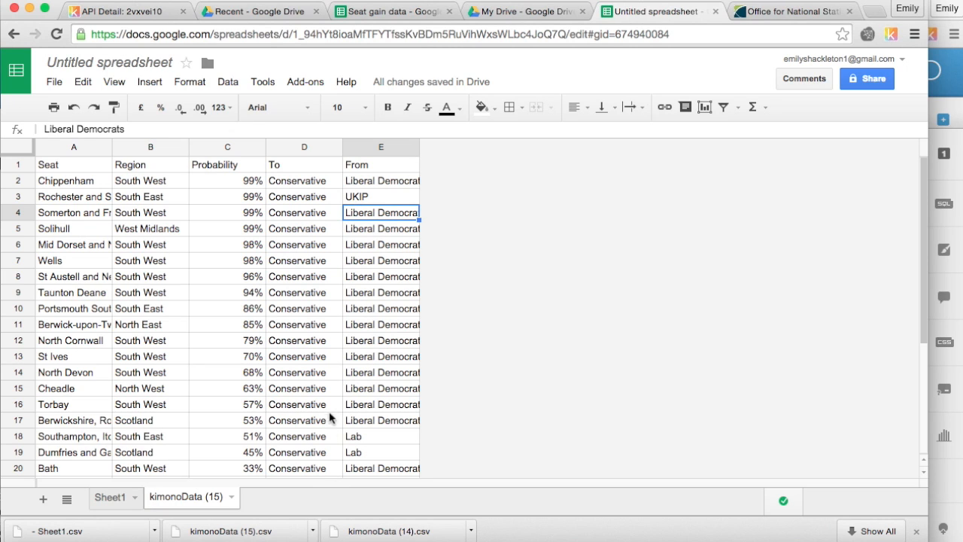
Step: Look through the From column for party abbreviations that still need replacing
scroll(374, 280, "down", 5)
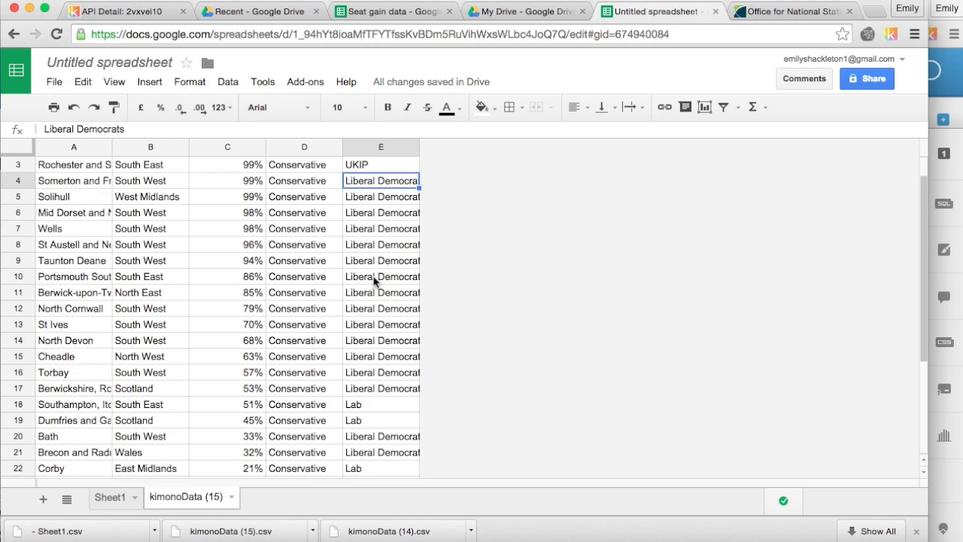
left_click(358, 359)
scroll(358, 361, "down", 3)
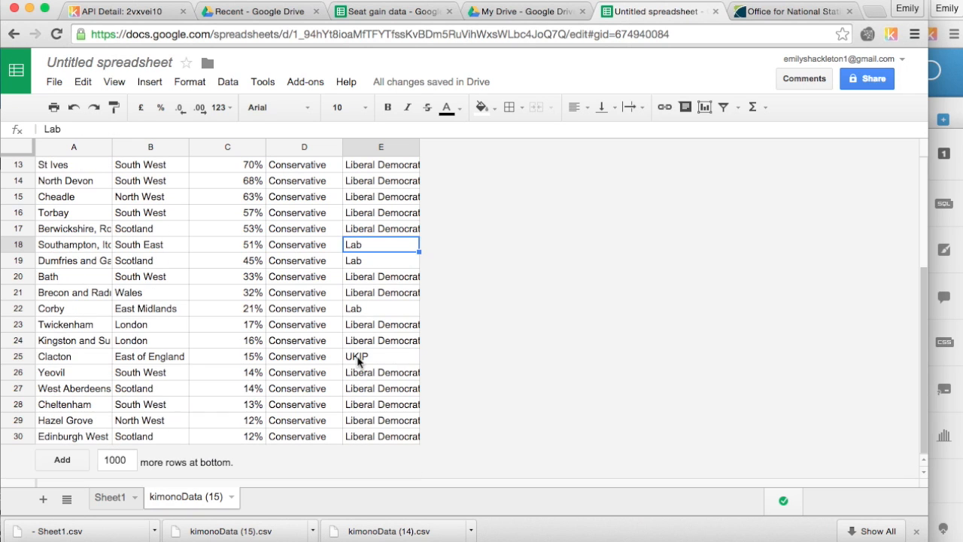
scroll(358, 361, "up", 5)
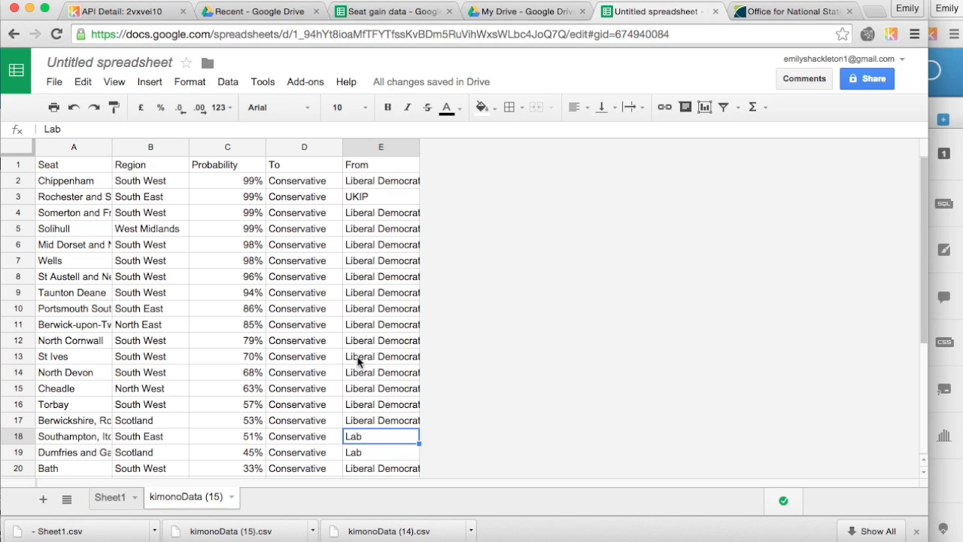
Step: Find and replace every "%" with nothing across all sheets to strip the percent signs from the Probability column
left_click(239, 187)
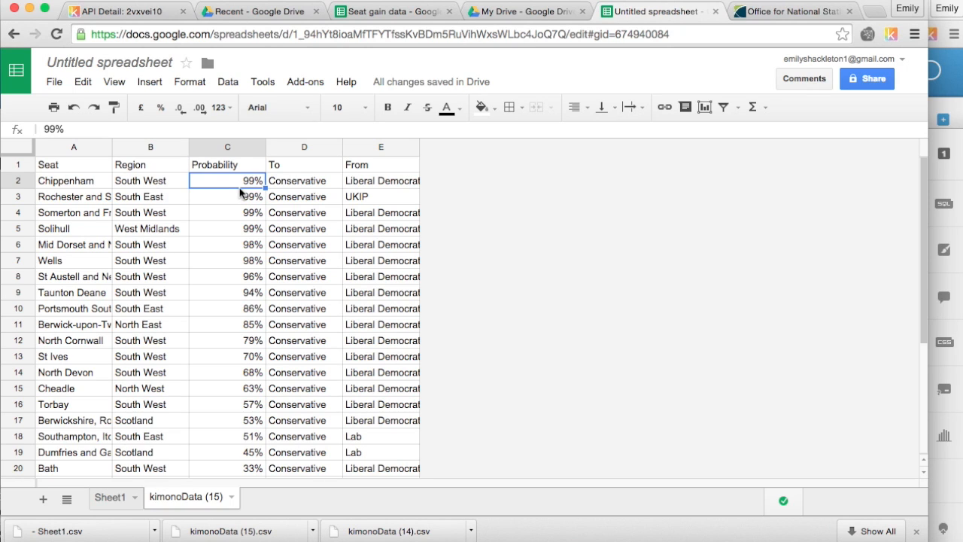
left_click(82, 81)
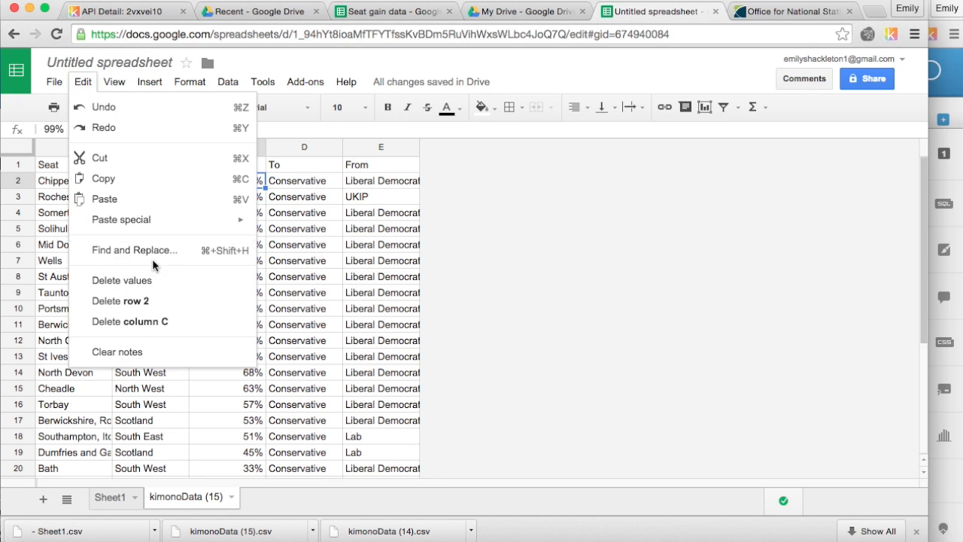
left_click(154, 249)
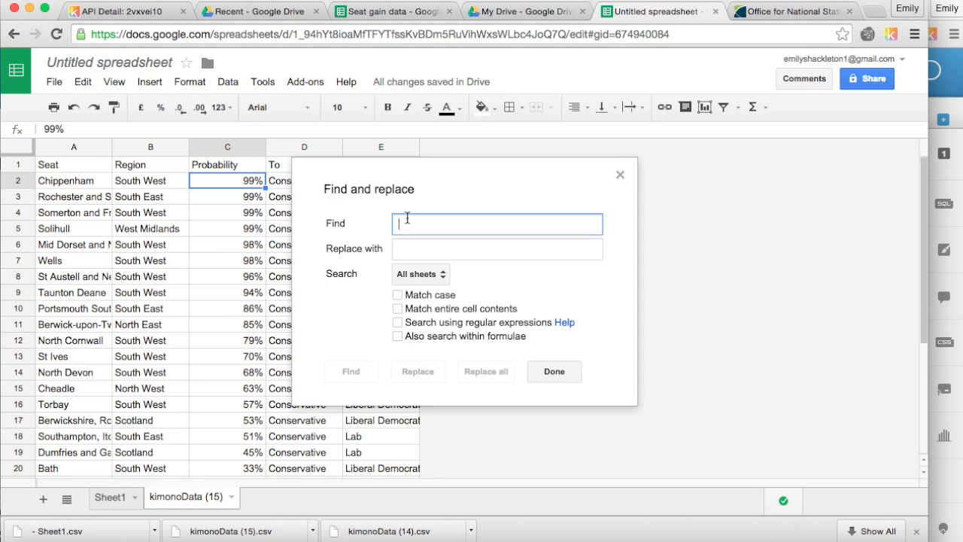
type("%")
left_click(410, 247)
left_click(354, 378)
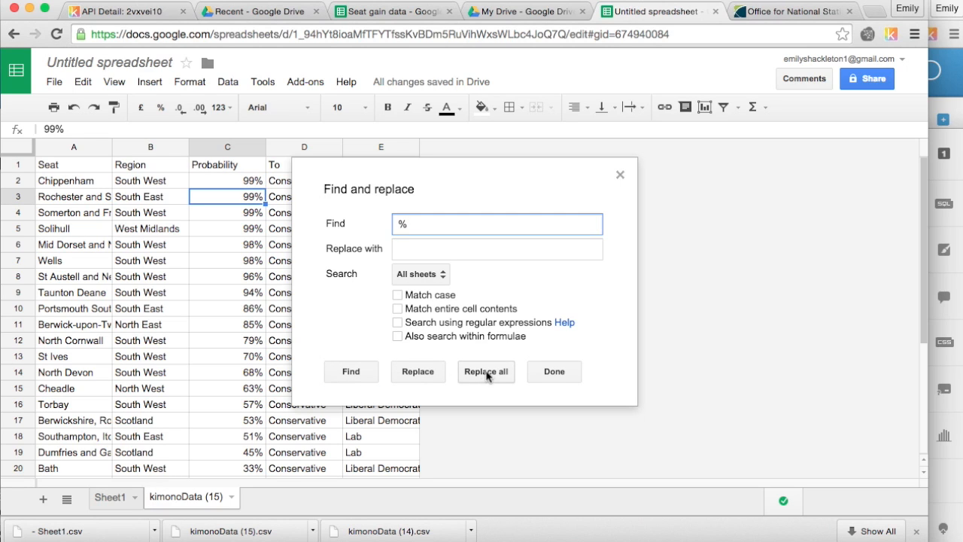
left_click(487, 376)
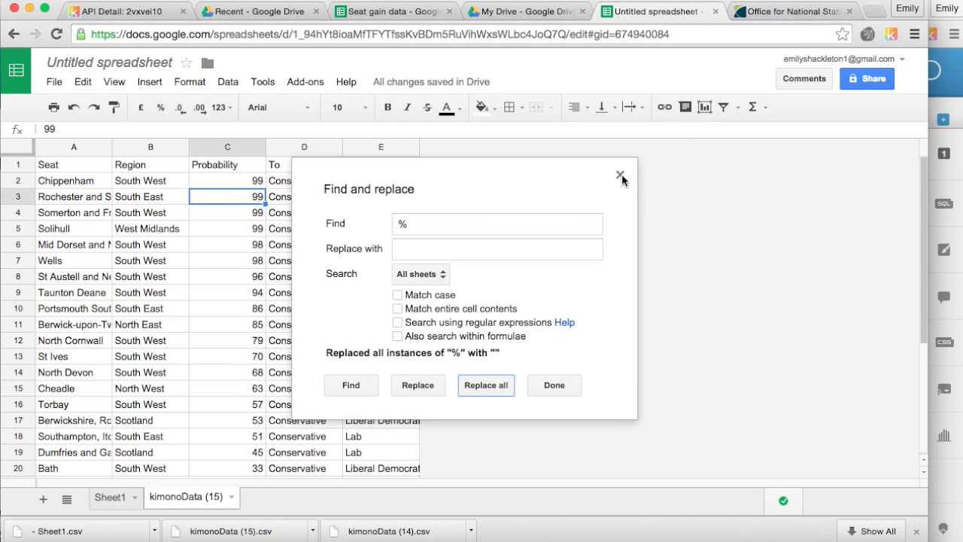
left_click(620, 175)
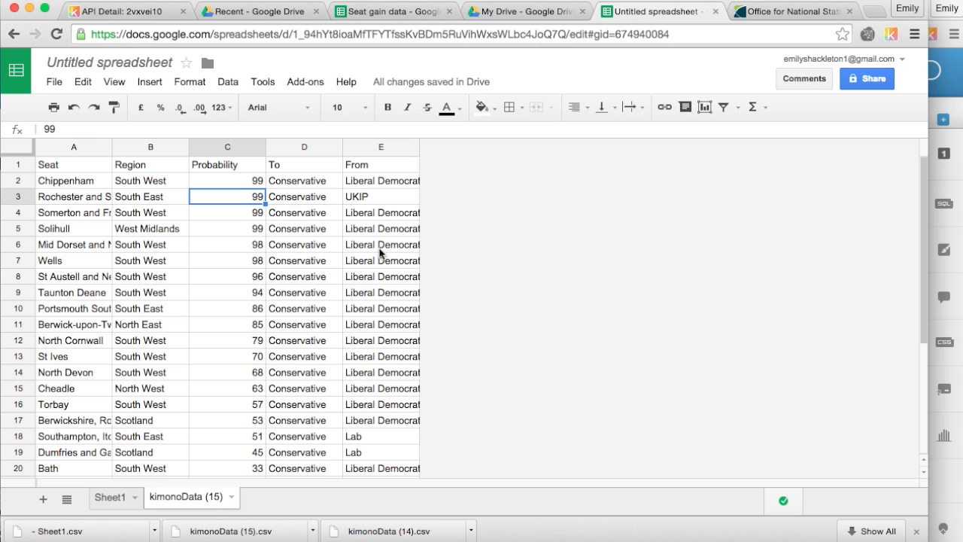
scroll(380, 254, "down", 5)
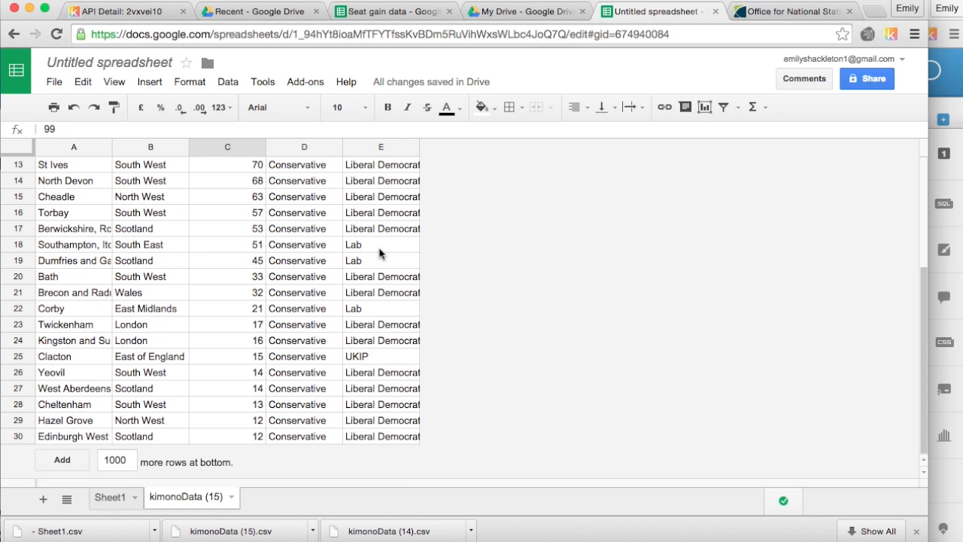
scroll(380, 253, "up", 5)
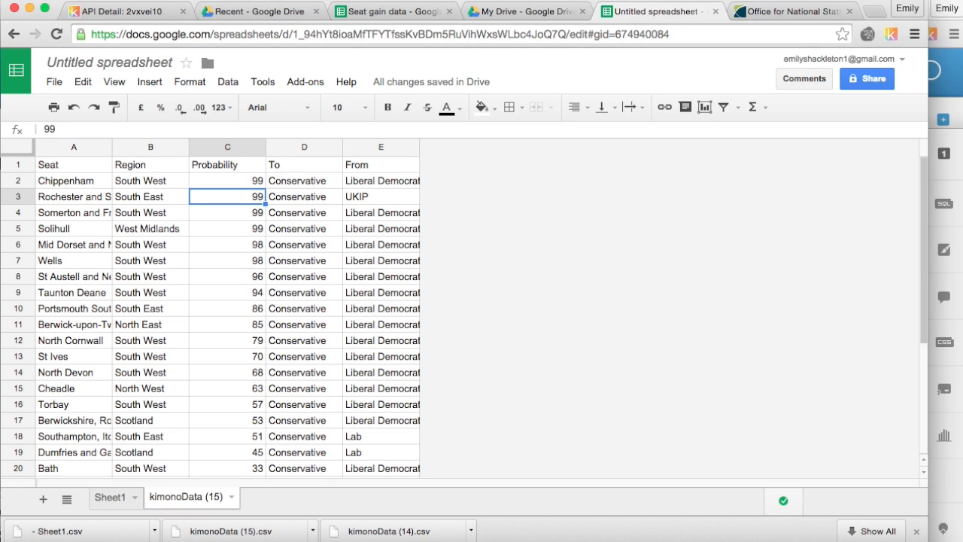
Step: Switch to the Seat gain data spreadsheet and review the columns of the All data sheet, from Seat to Filter view
left_click(371, 13)
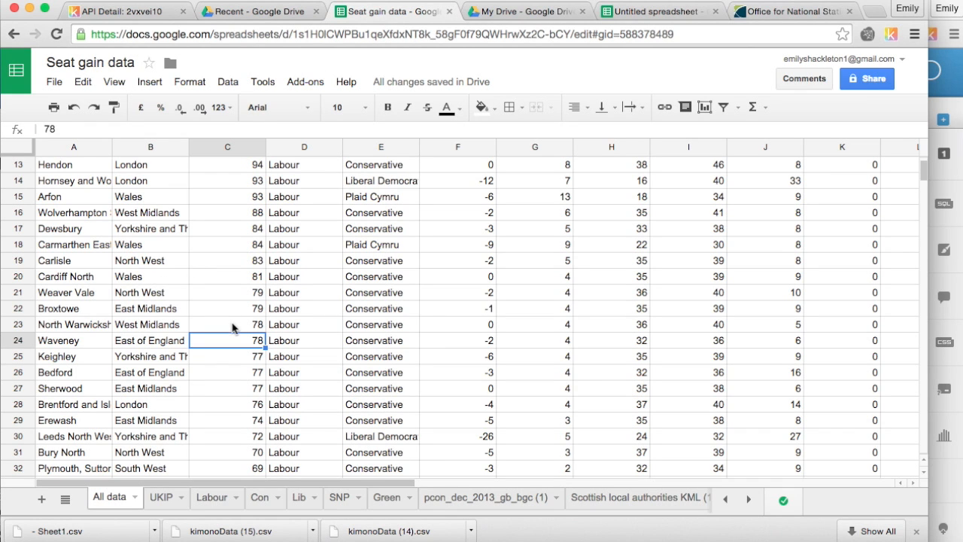
scroll(234, 328, "up", 3)
scroll(233, 328, "up", 2)
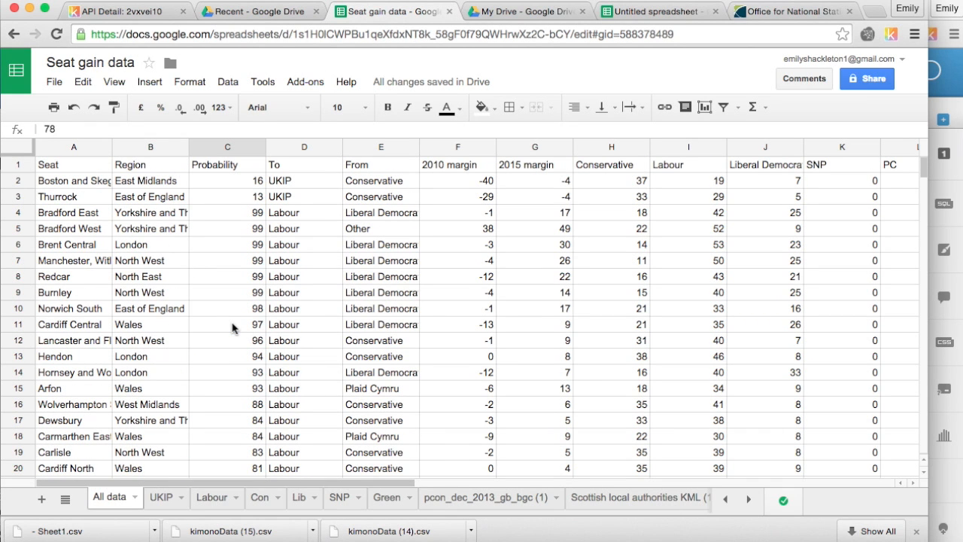
scroll(234, 328, "right", 3)
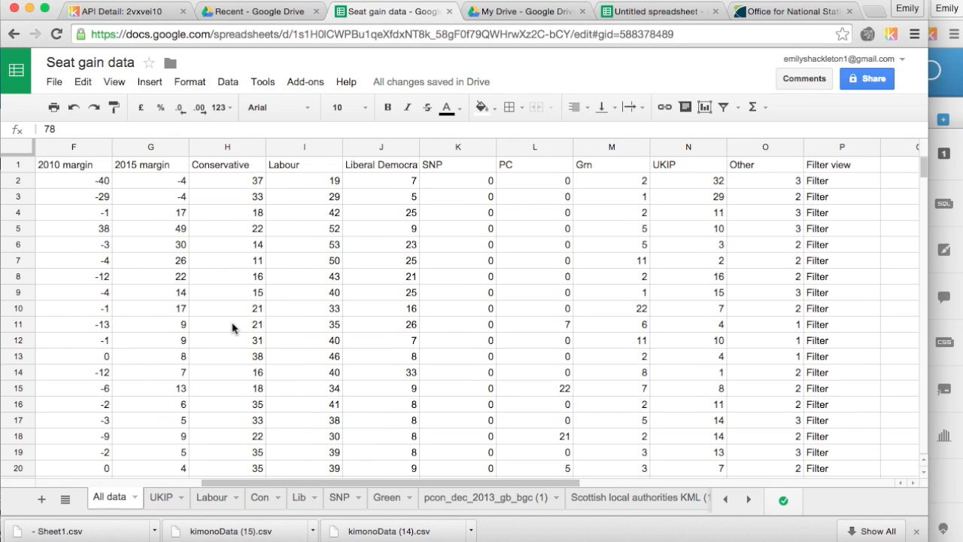
scroll(233, 328, "left", 5)
scroll(278, 289, "right", 3)
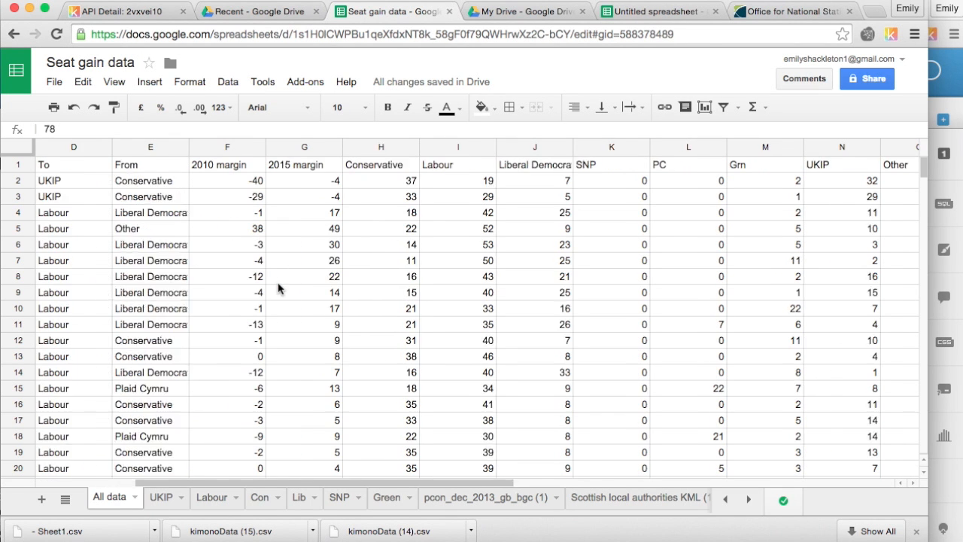
scroll(278, 289, "right", 1)
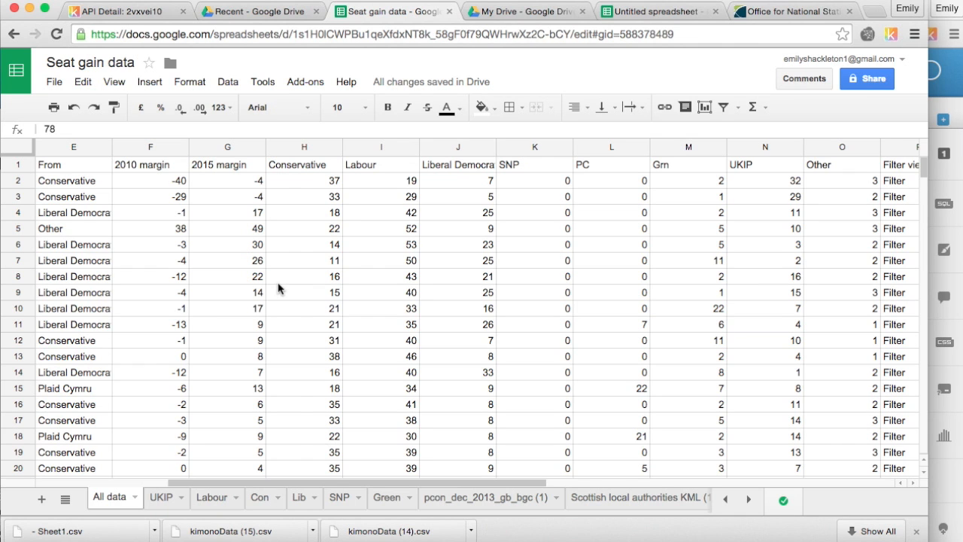
scroll(278, 288, "left", 5)
scroll(278, 288, "right", 5)
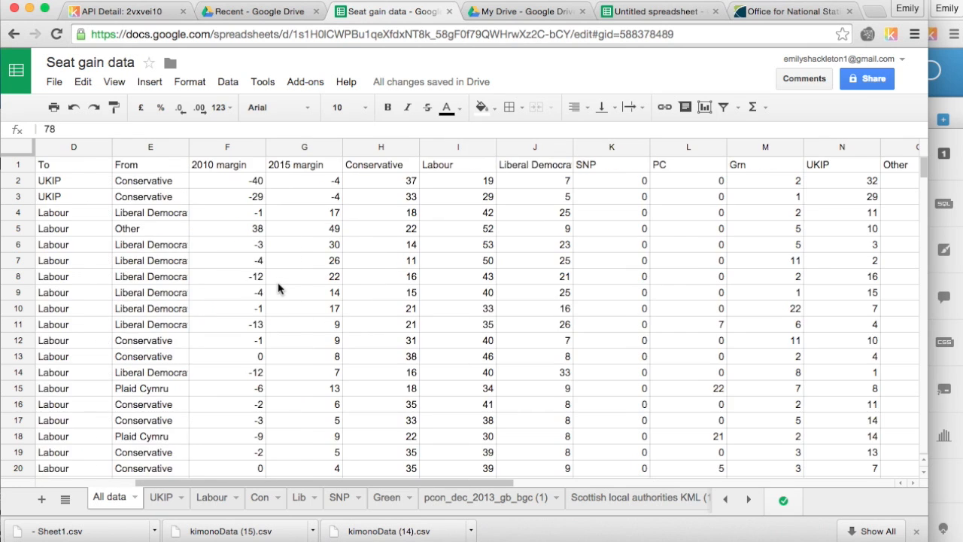
scroll(277, 288, "left", 6)
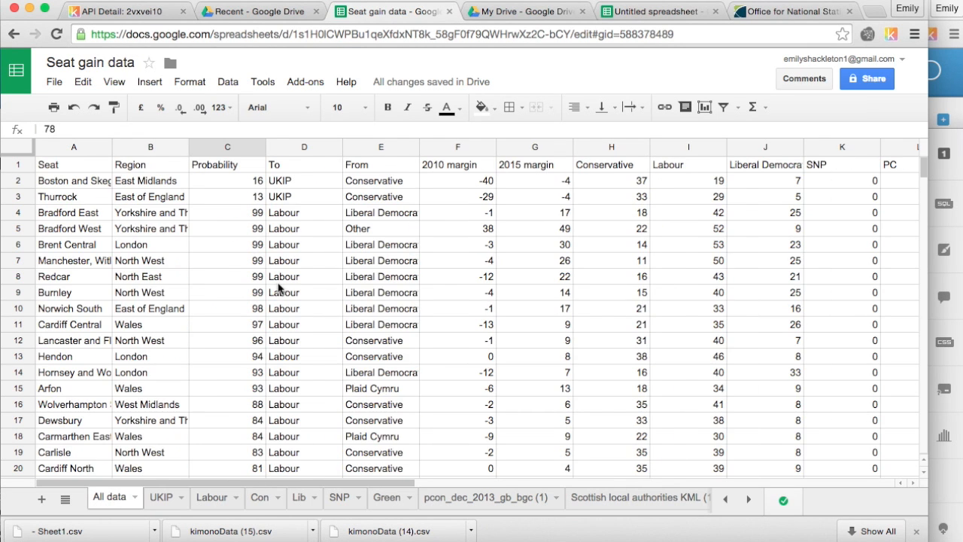
scroll(278, 288, "right", 5)
scroll(278, 288, "right", 4)
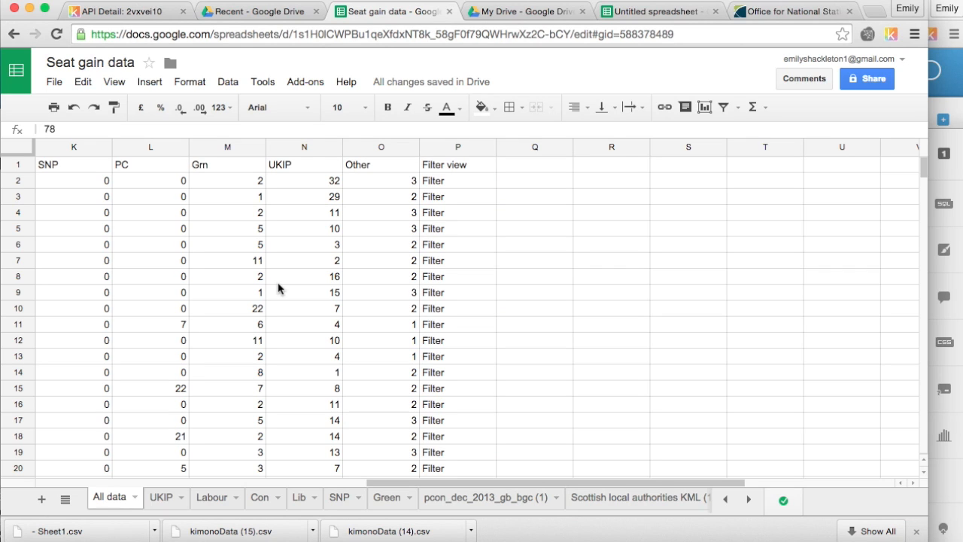
left_click(432, 171)
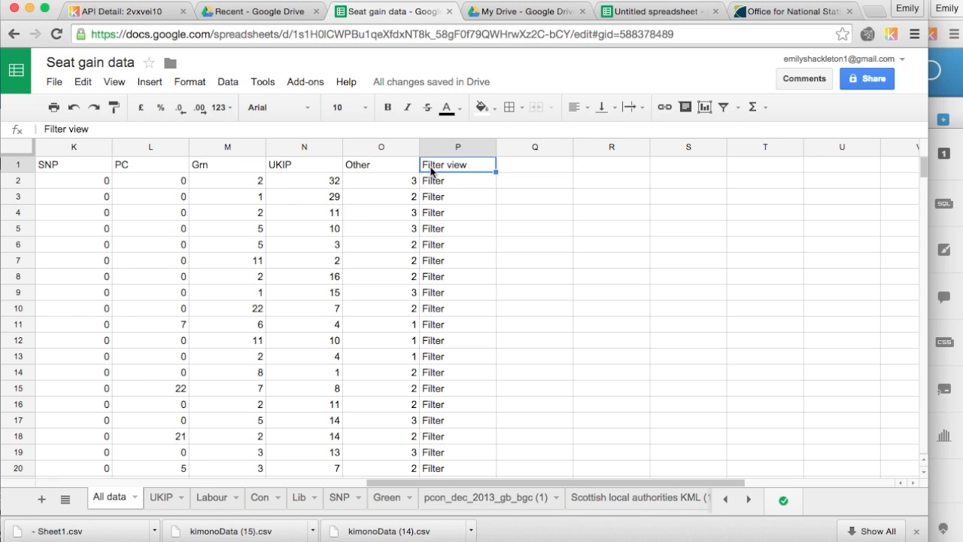
scroll(430, 171, "left", 10)
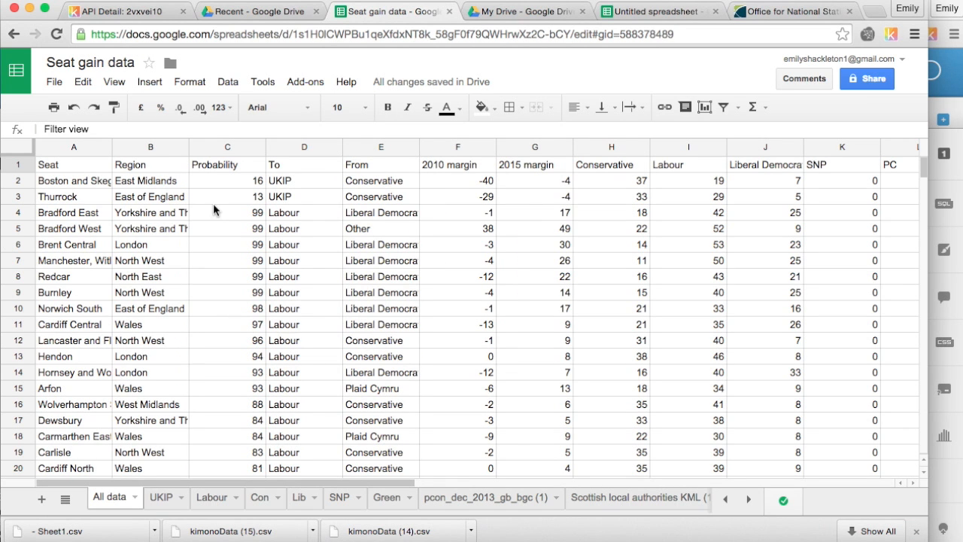
left_click(55, 85)
left_click(54, 85)
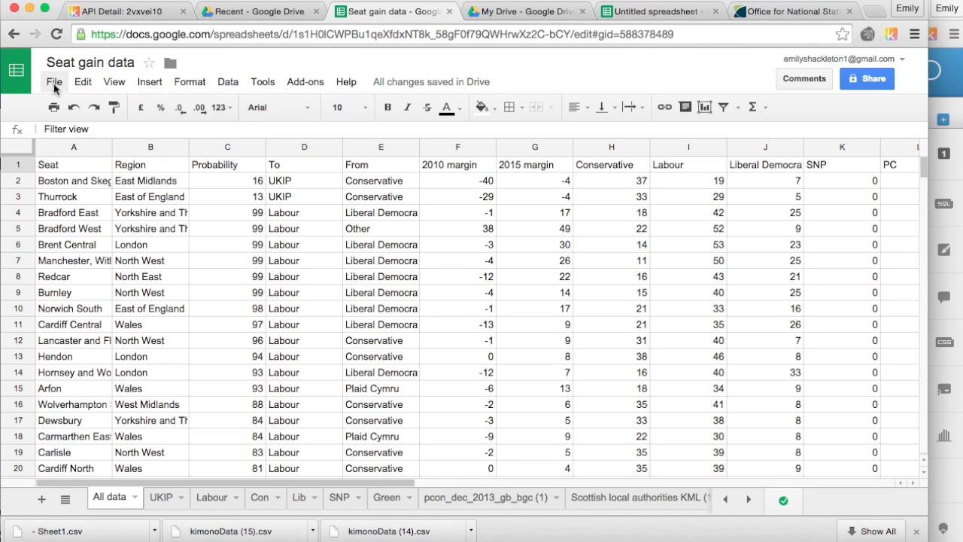
Step: Switch to the Office for National Statistics downloads page and look through its list of Boundaries files
left_click(780, 10)
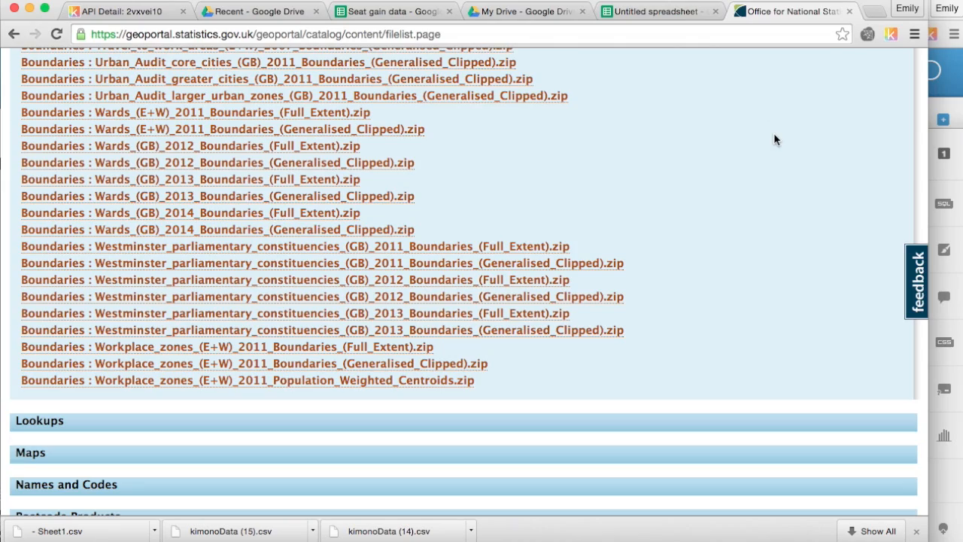
scroll(775, 136, "up", 20)
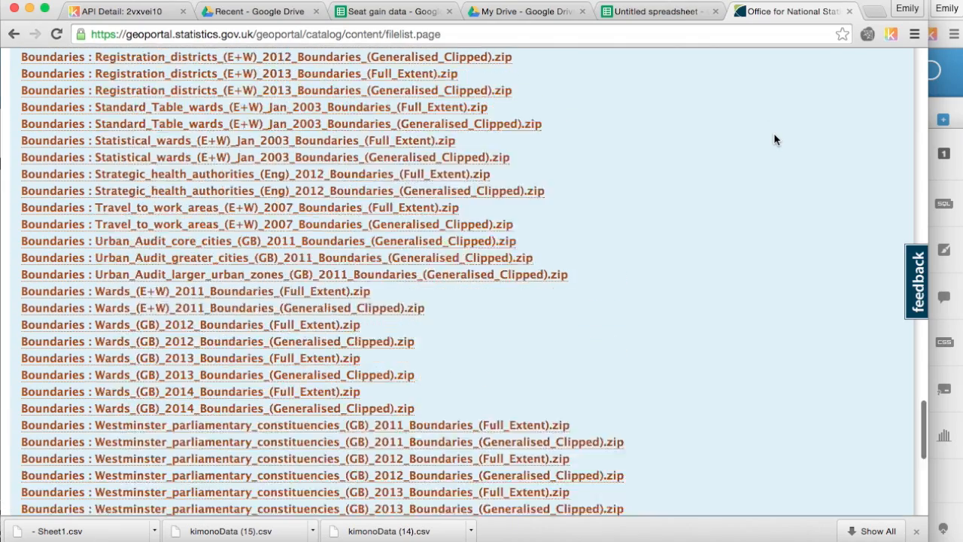
scroll(773, 132, "up", 5)
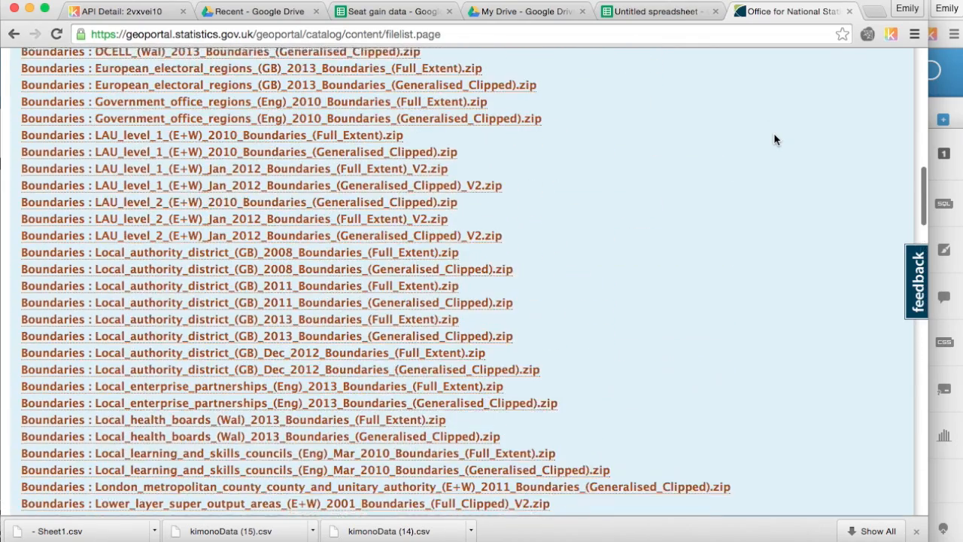
scroll(773, 132, "down", 1)
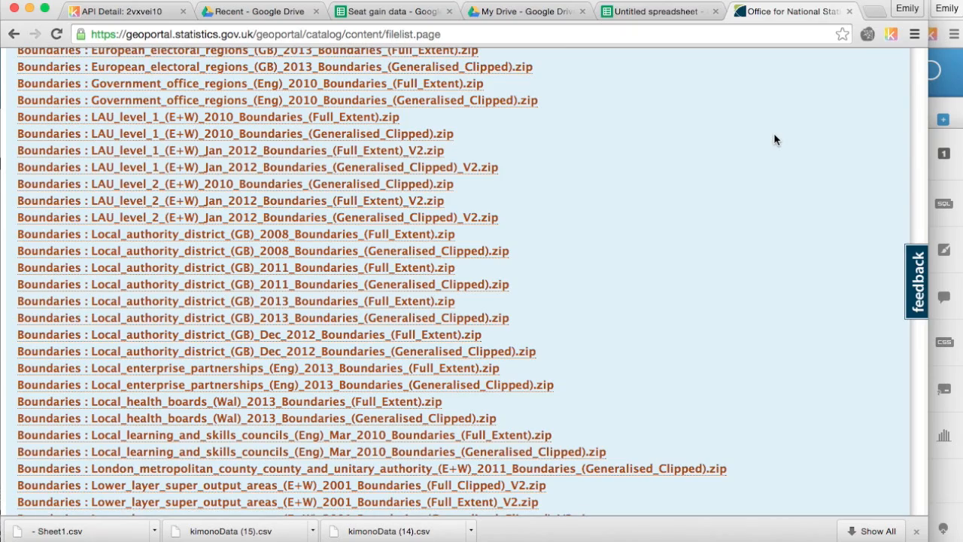
scroll(773, 132, "up", 2)
scroll(774, 133, "down", 15)
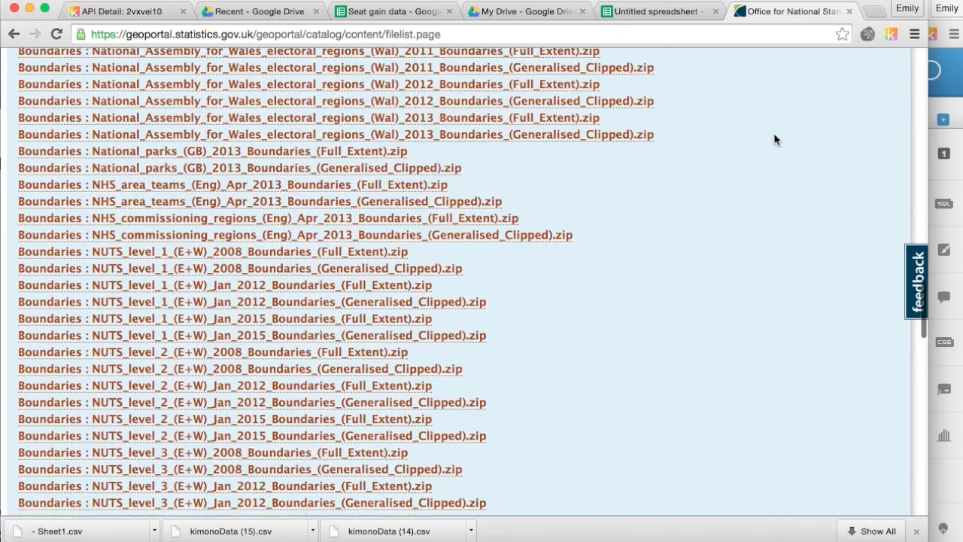
scroll(774, 133, "up", 20)
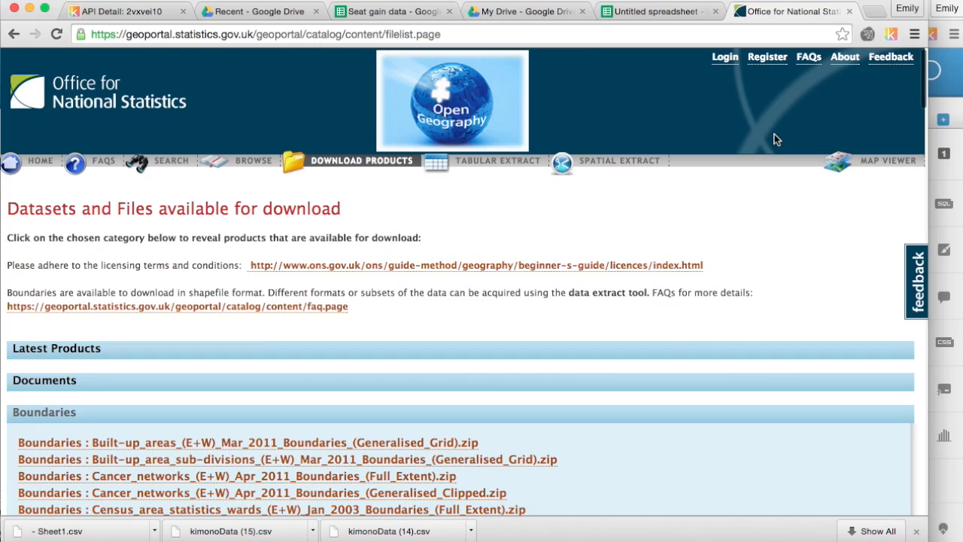
scroll(774, 134, "down", 15)
scroll(773, 132, "up", 8)
scroll(774, 133, "up", 10)
scroll(774, 132, "down", 2)
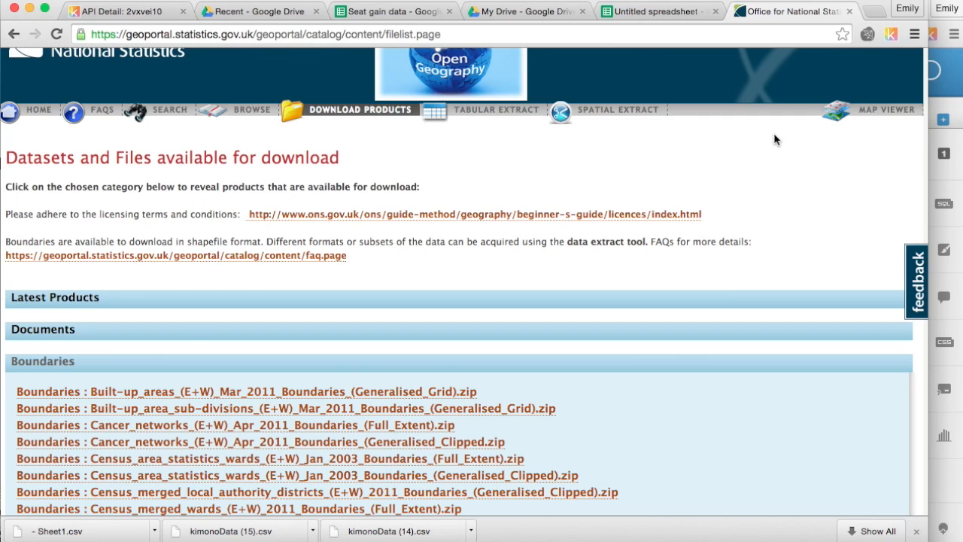
scroll(773, 134, "down", 20)
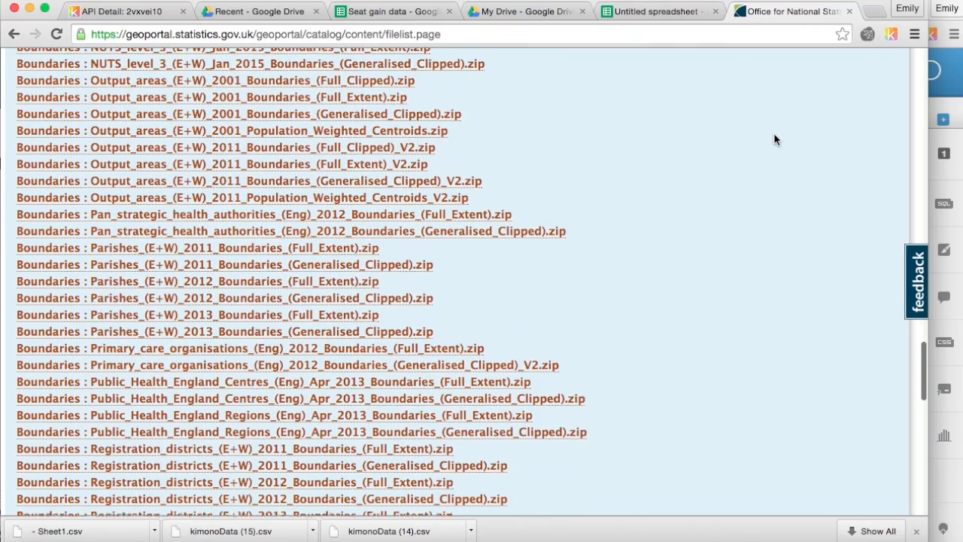
scroll(774, 139, "down", 15)
scroll(773, 132, "up", 20)
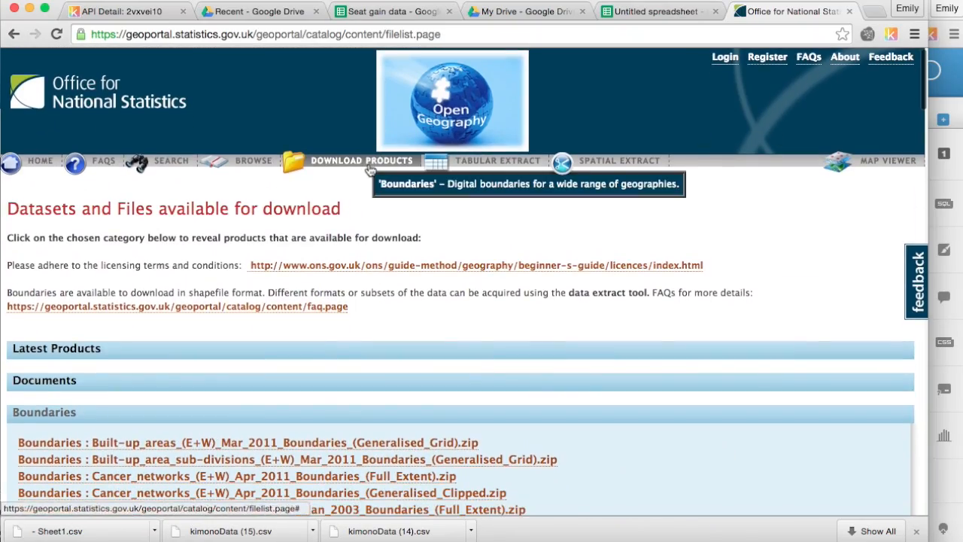
Step: Download Westminster_parliamentary_constituencies_(GB)_2013_Boundaries_(Generalised_Clipped).zip from the Boundaries list
scroll(368, 169, "down", 20)
scroll(369, 169, "down", 20)
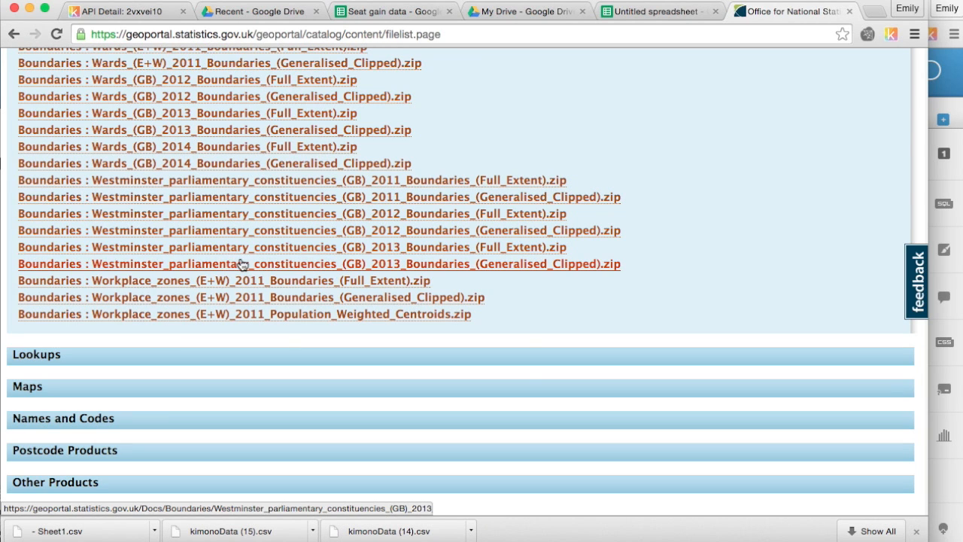
left_click(243, 264)
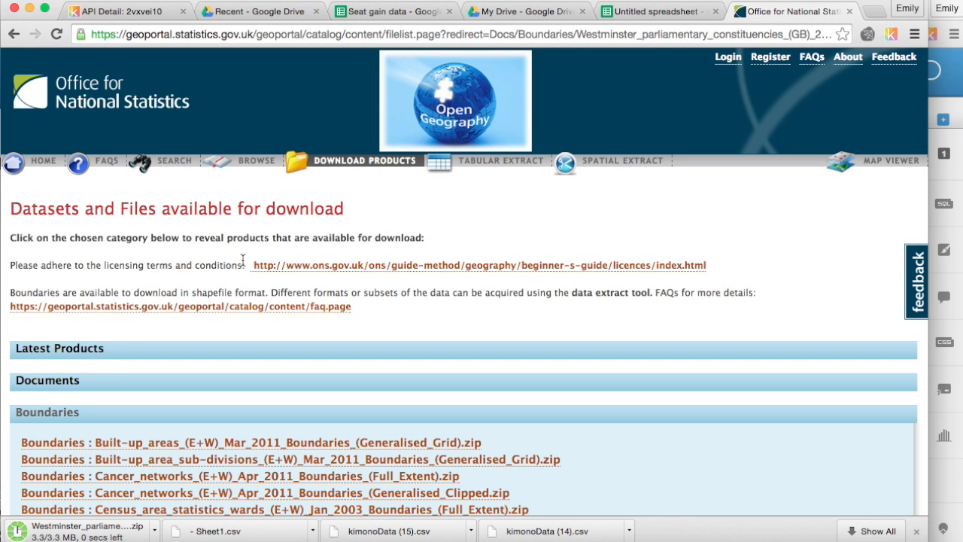
Step: Switch to the Seat gain data spreadsheet and download its All data sheet as comma-separated values
left_click(387, 12)
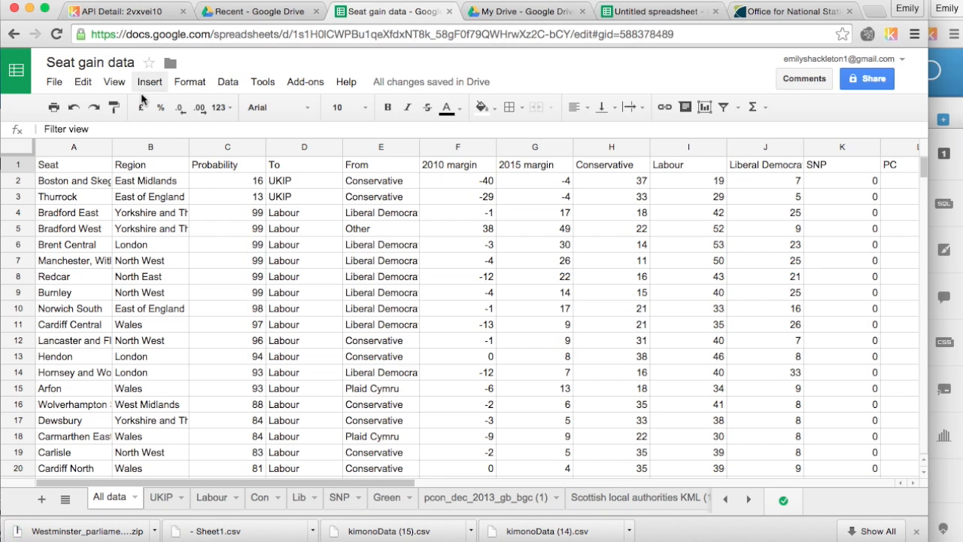
left_click(54, 85)
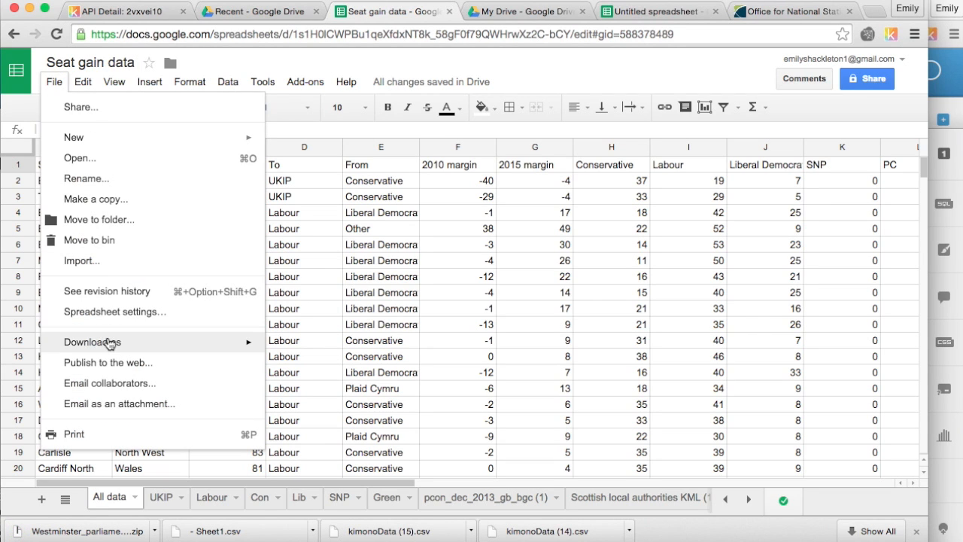
mouse_move(108, 342)
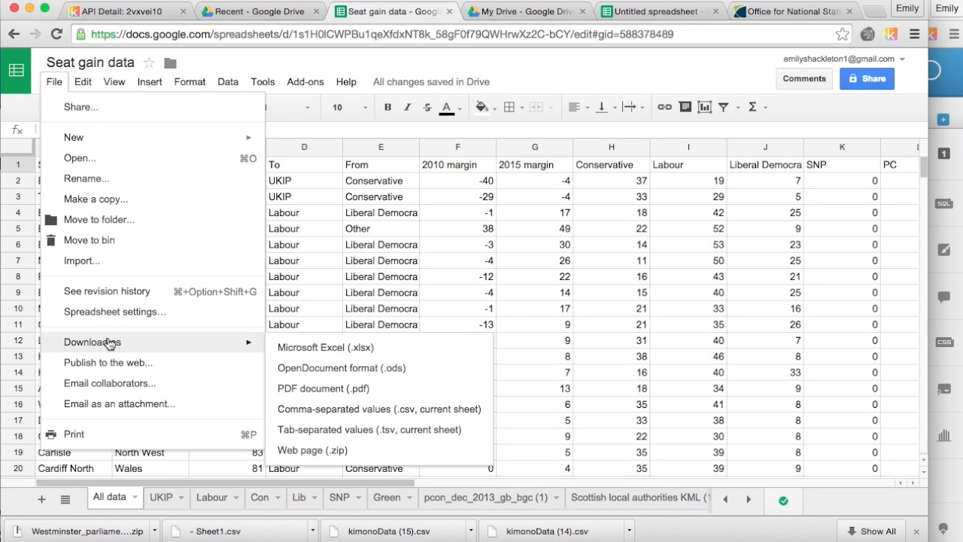
left_click(364, 410)
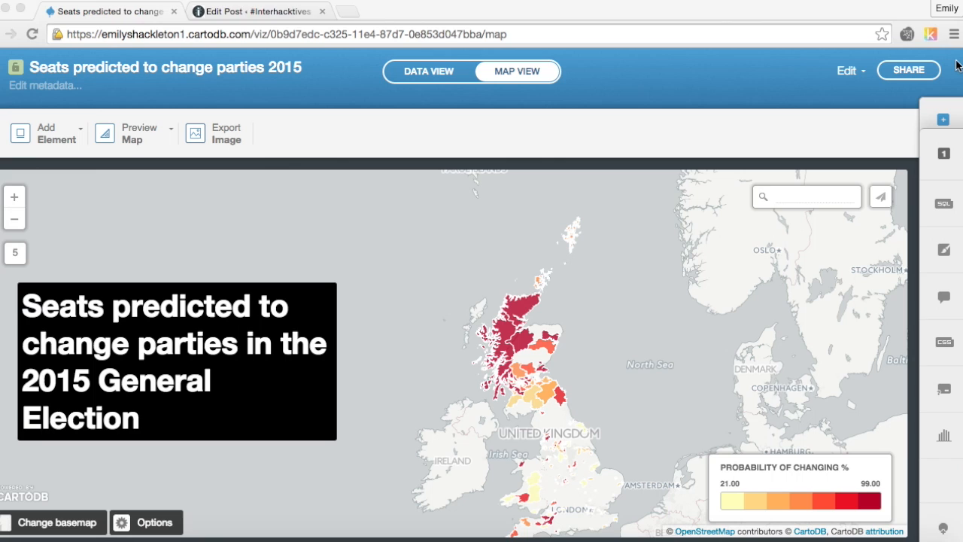
Step: Switch to CartoDB, leave the open map for the dashboard, and bring up the list of tables
left_click(2, 76)
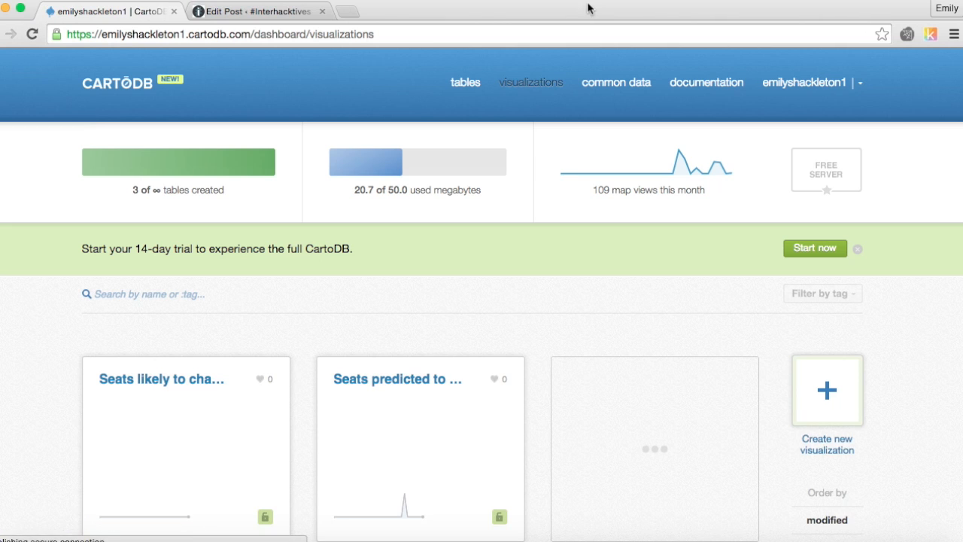
left_click(465, 84)
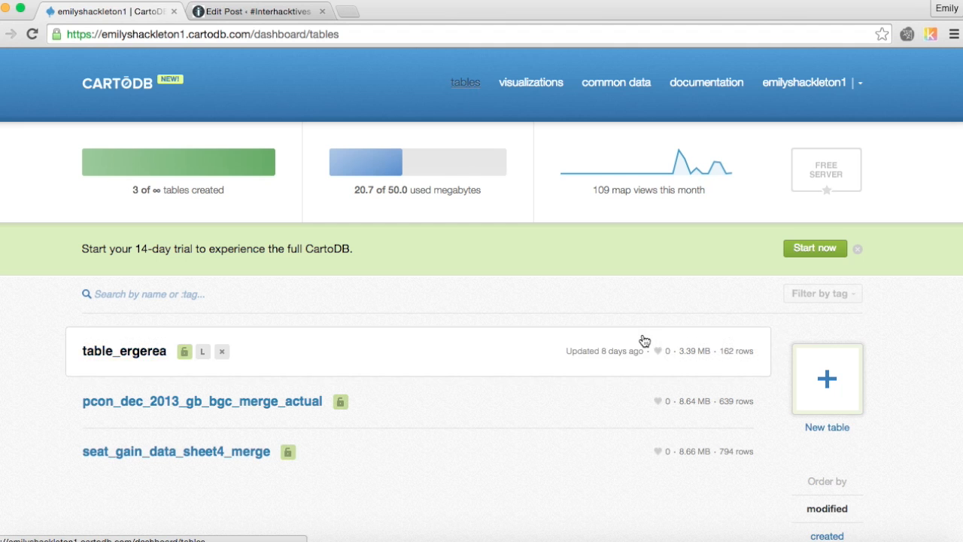
scroll(645, 341, "down", 2)
scroll(644, 341, "up", 2)
scroll(644, 341, "down", 1)
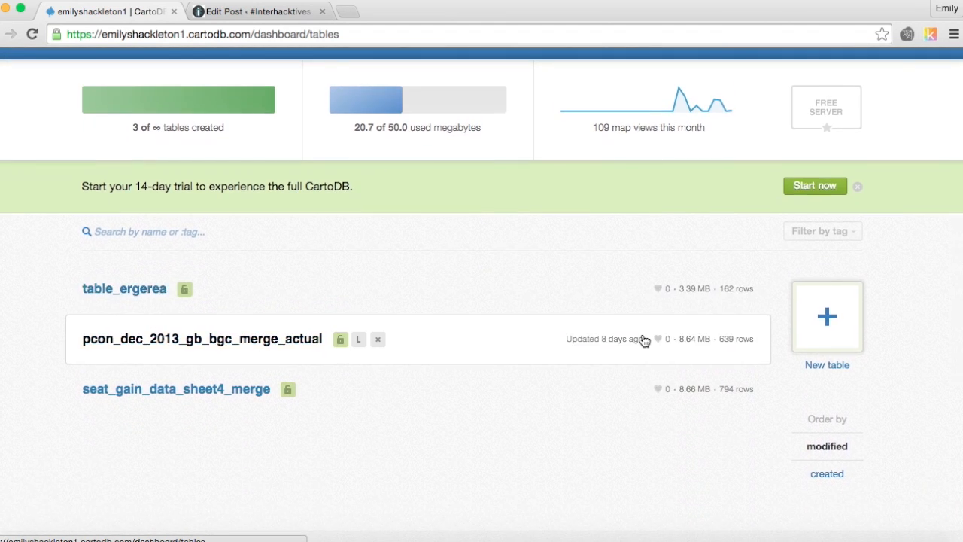
scroll(644, 341, "up", 1)
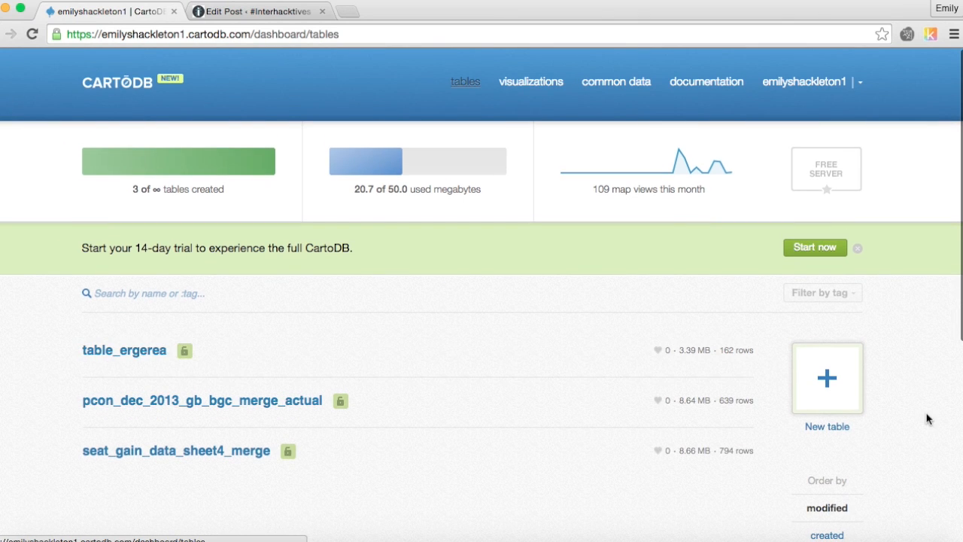
Step: Create a new table from the data file Seat gain data - All data.csv in the Downloads folder
left_click(827, 377)
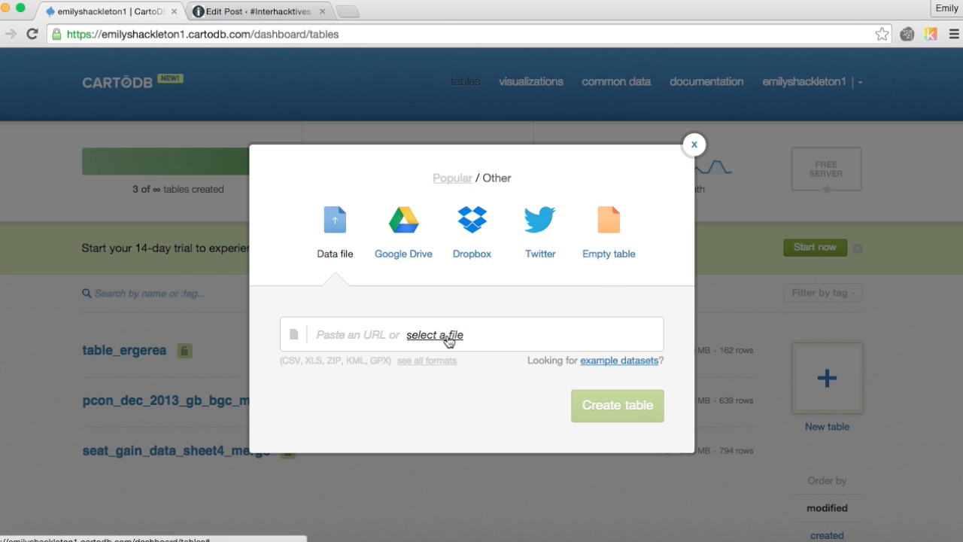
left_click(448, 340)
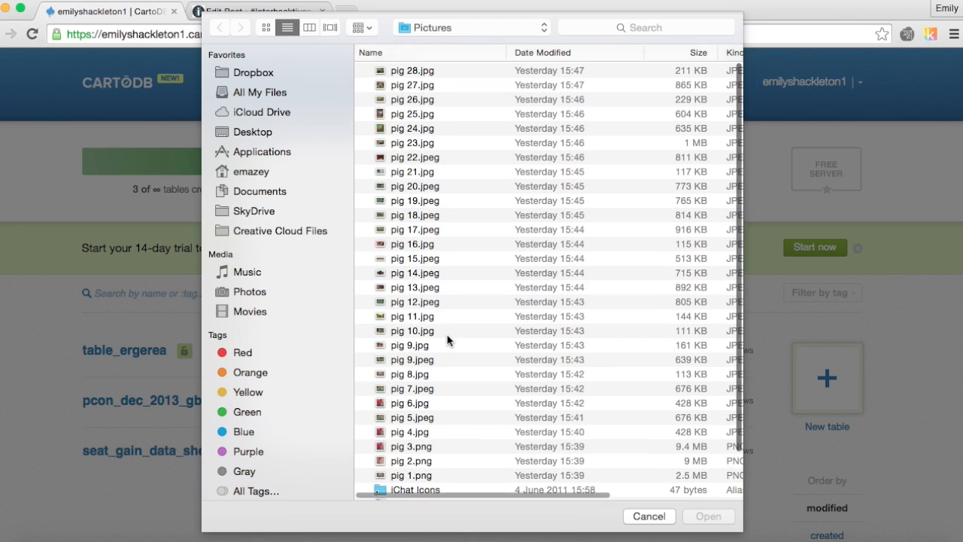
left_click(255, 173)
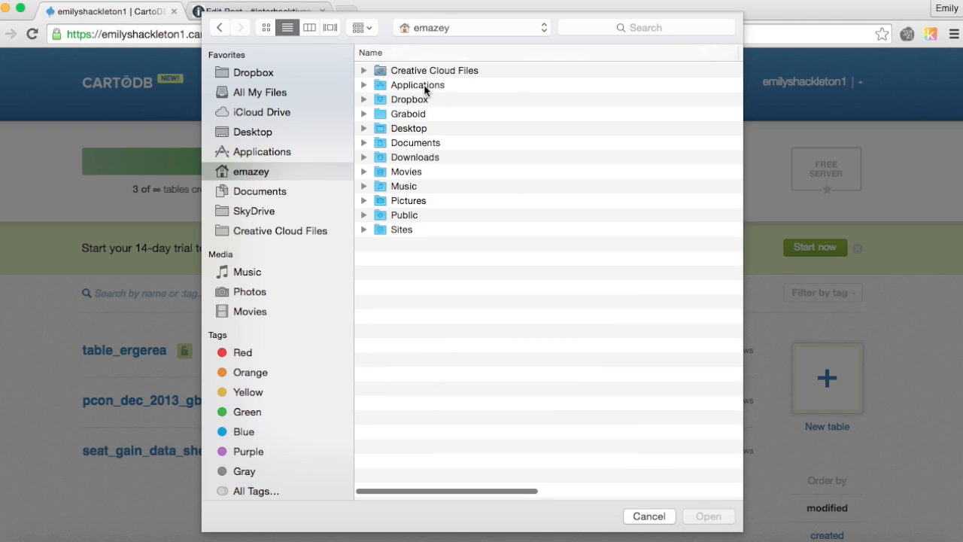
double_click(426, 157)
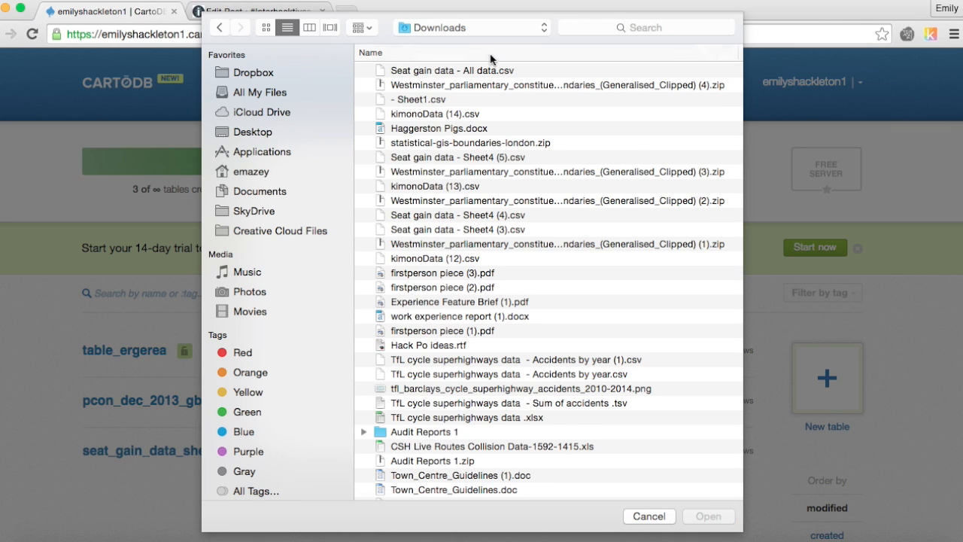
left_click(465, 71)
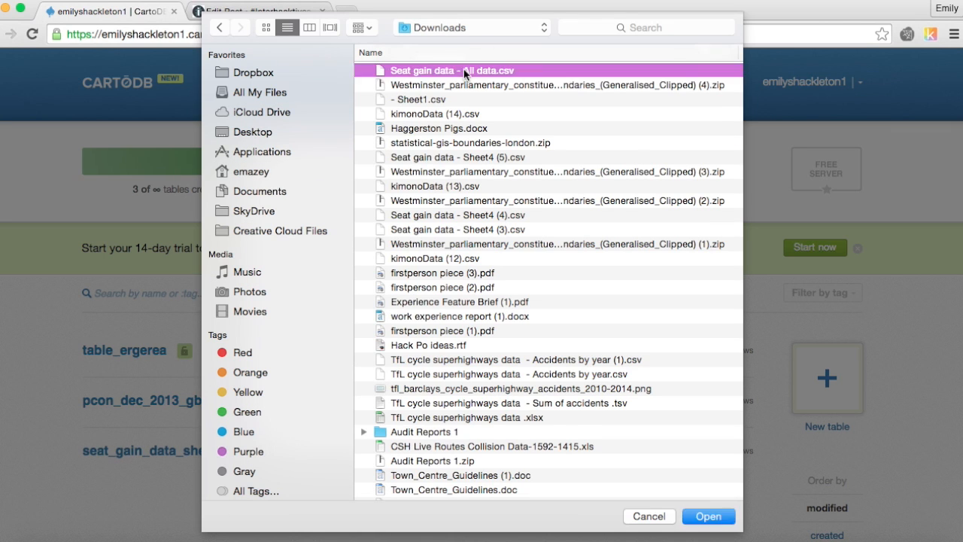
double_click(464, 70)
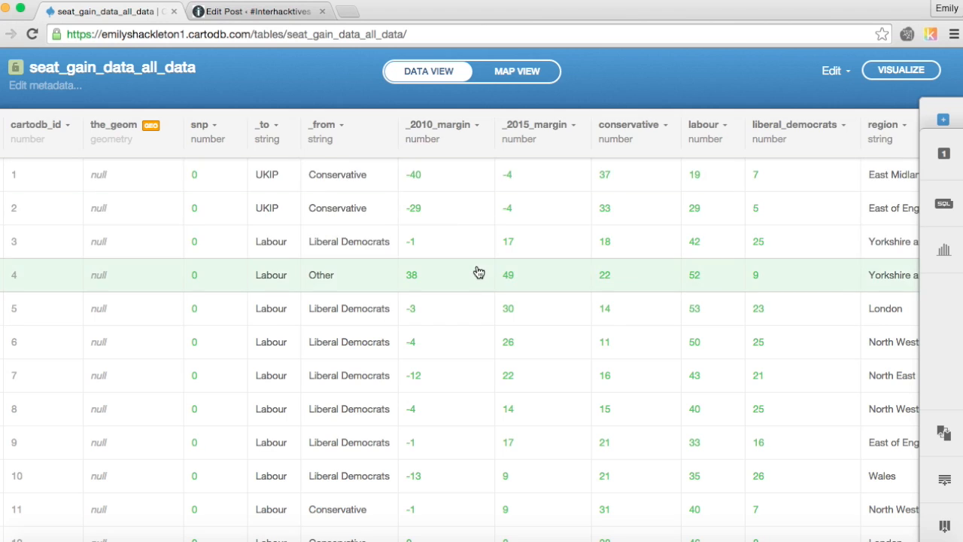
Step: Review the columns of the imported seat_gain_data_all_data table, from the_geom across to probability and updated_at
scroll(477, 271, "right", 10)
scroll(477, 271, "right", 10)
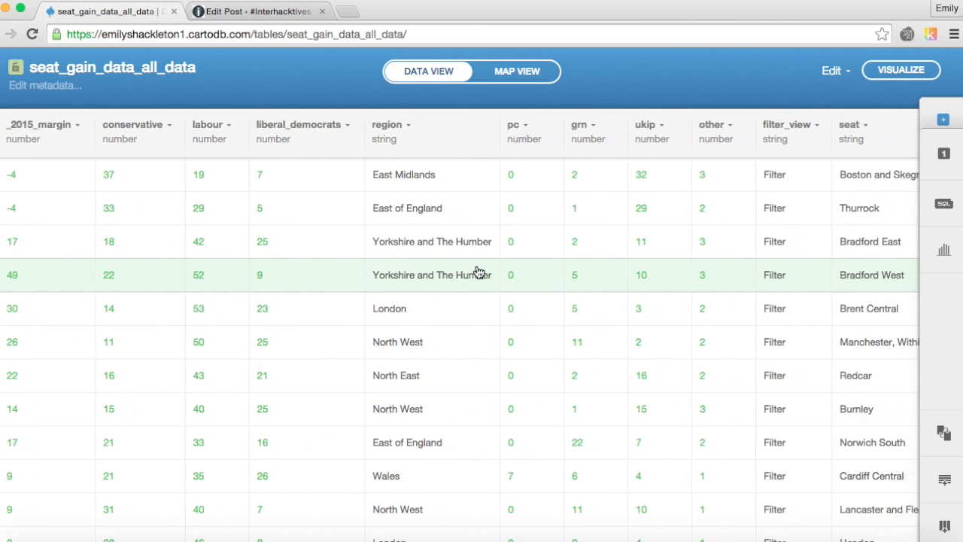
scroll(477, 271, "left", 4)
scroll(516, 279, "right", 8)
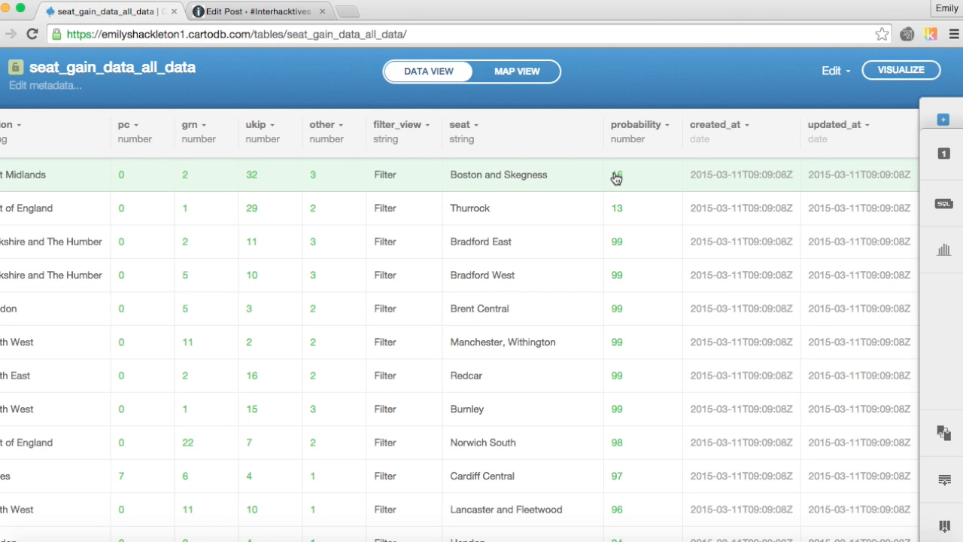
scroll(617, 176, "left", 20)
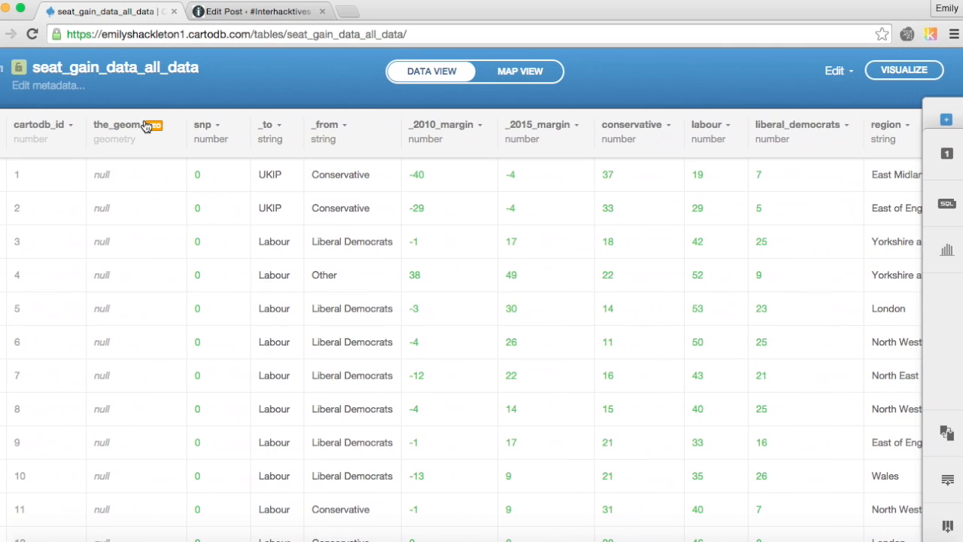
Step: Return to the tables dashboard and create a new table from the downloaded Westminster parliamentary constituencies (Generalised_Clipped) (4).zip boundary file
left_click(1, 73)
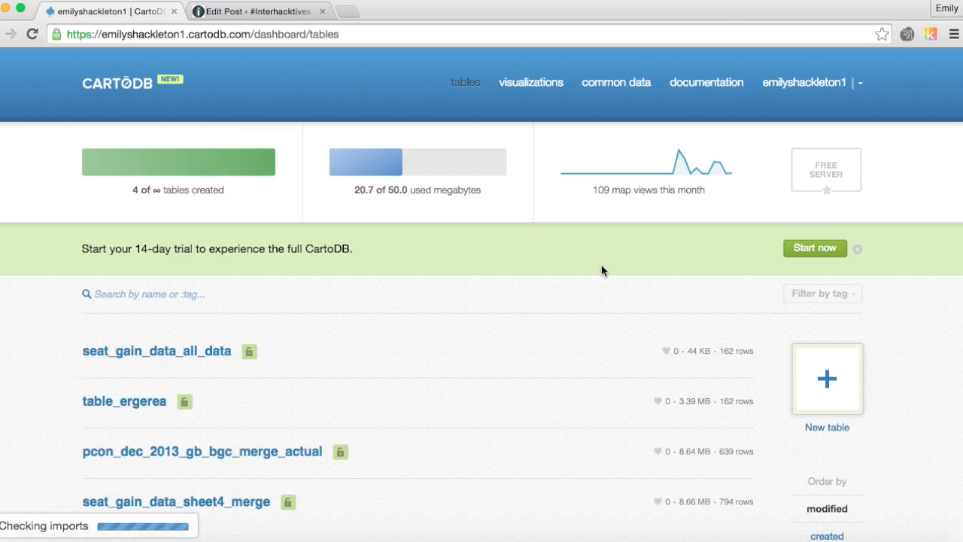
left_click(827, 379)
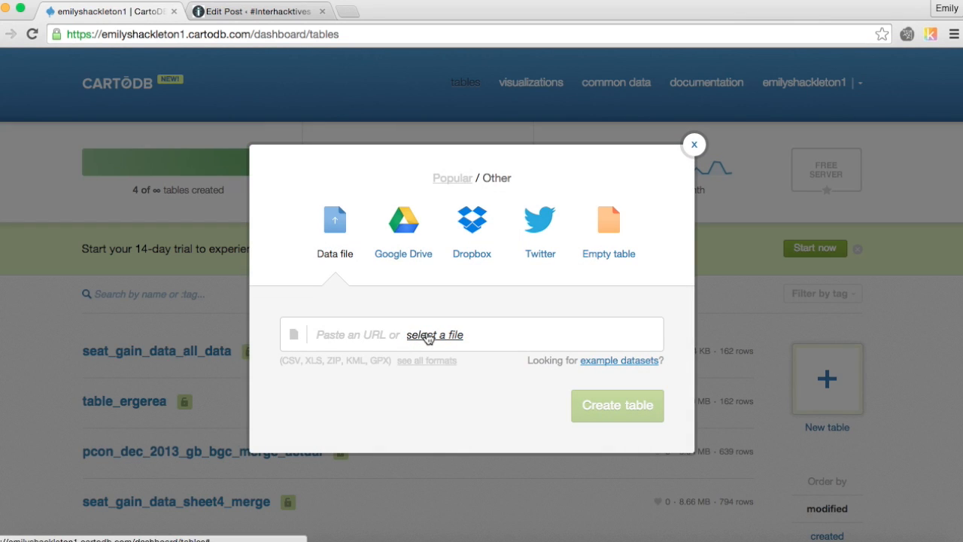
left_click(426, 337)
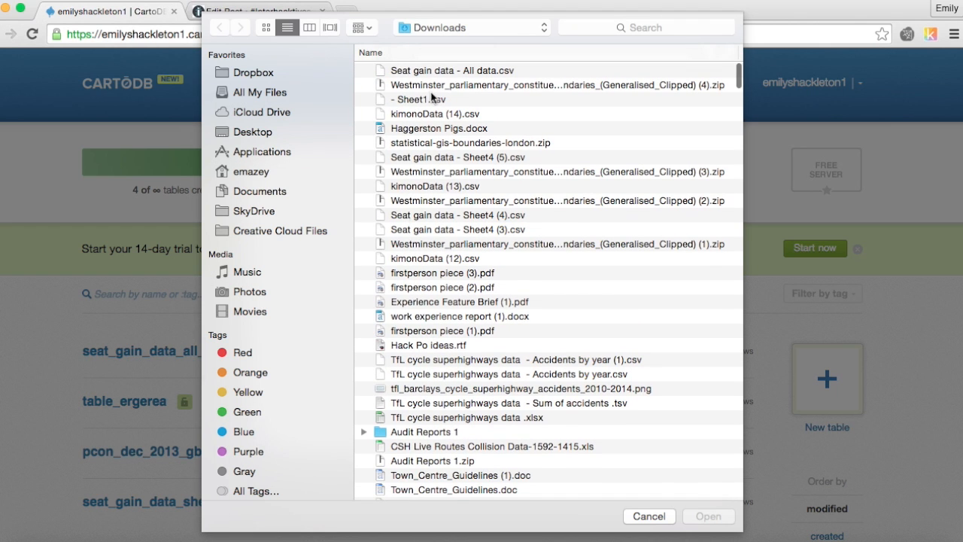
double_click(453, 85)
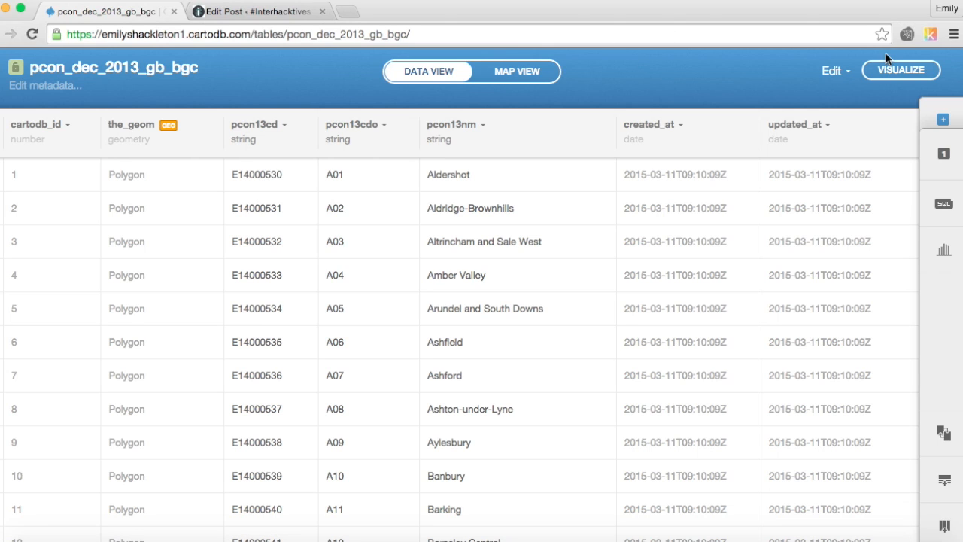
Step: Start merging the pcon_dec_2013_gb_bgc table with another table using a Column Join
left_click(831, 73)
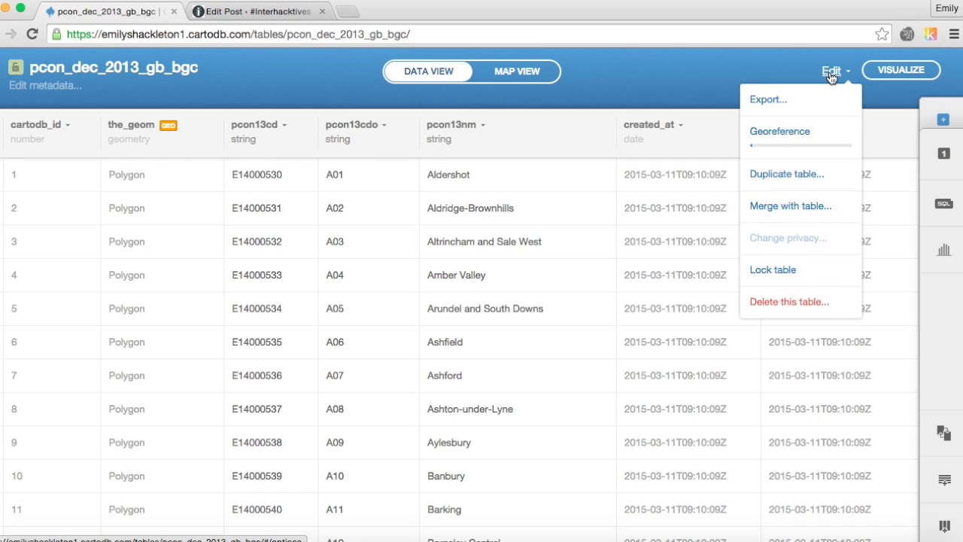
left_click(790, 207)
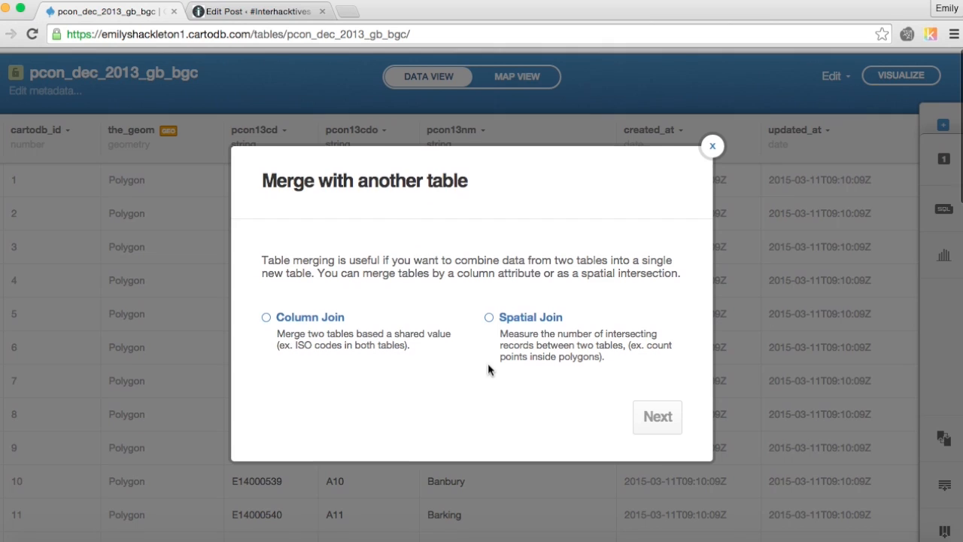
left_click(265, 313)
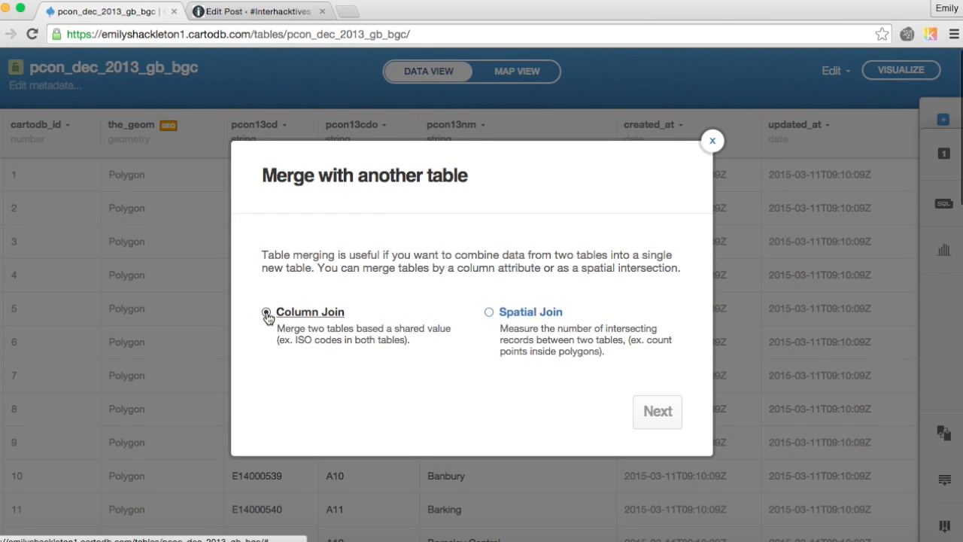
left_click(658, 412)
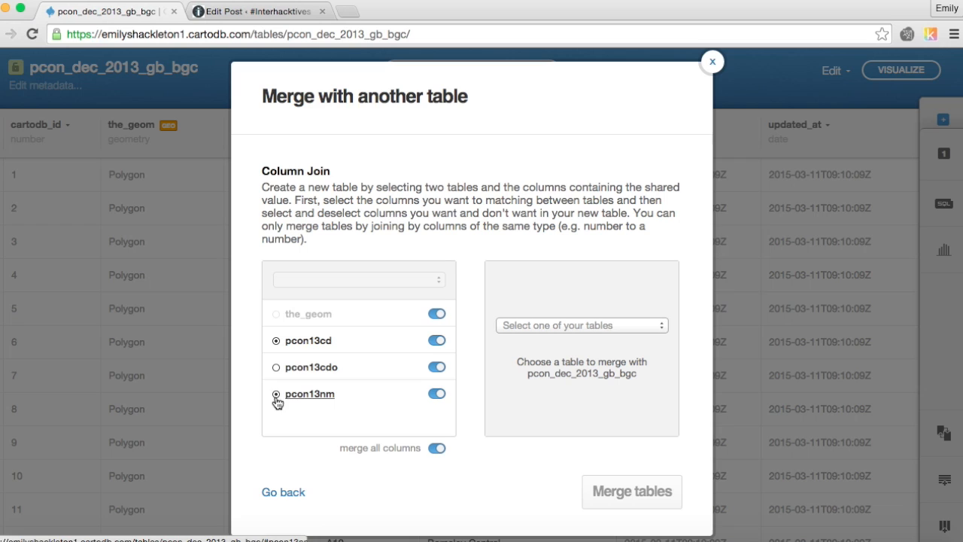
Step: Choose seat_gain_data_all_data as the table to merge with and look through its columns
left_click(588, 330)
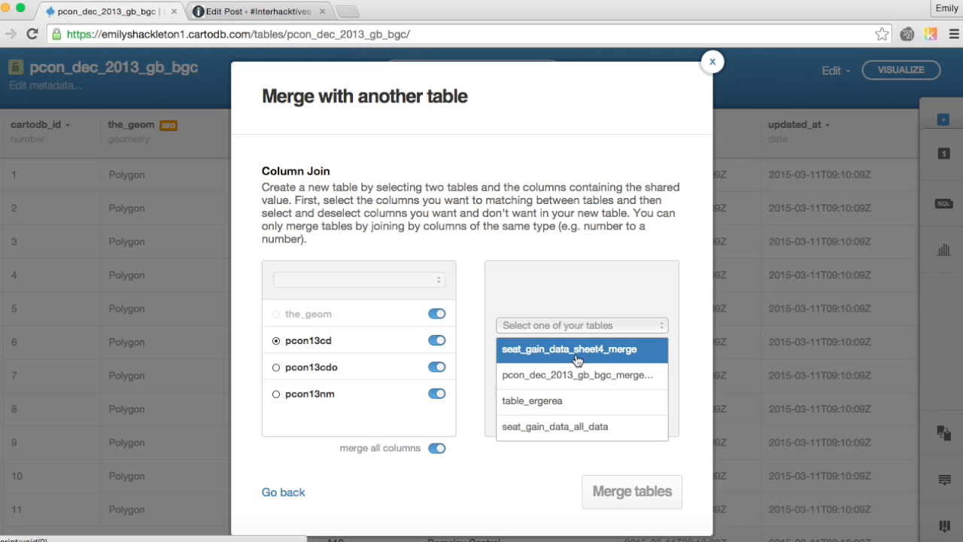
left_click(564, 378)
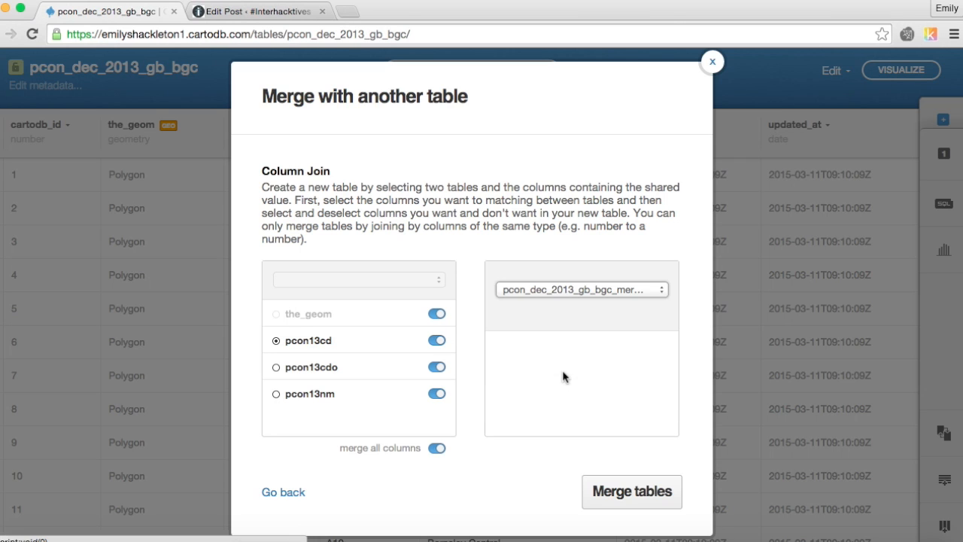
left_click(596, 283)
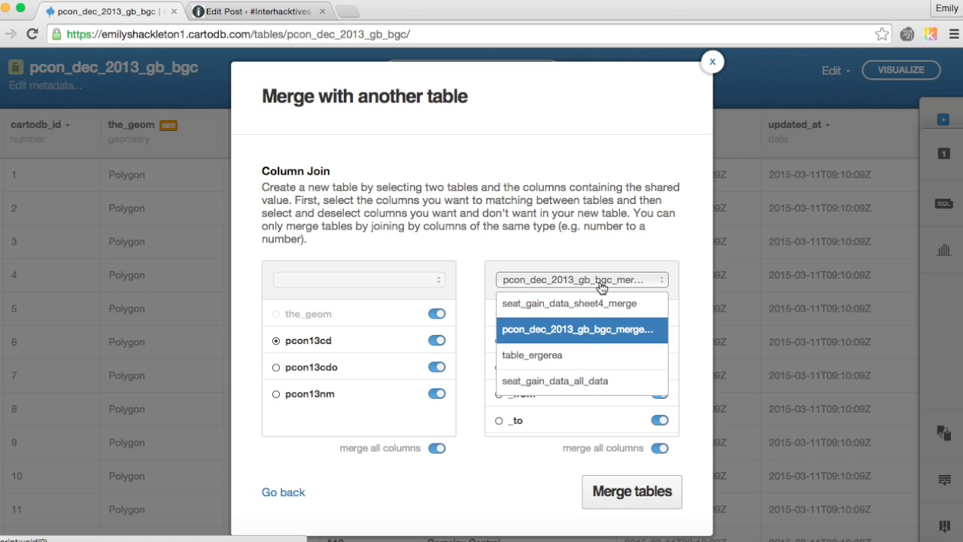
left_click(576, 381)
scroll(608, 371, "down", 2)
scroll(608, 371, "up", 3)
scroll(352, 351, "down", 3)
scroll(353, 350, "up", 4)
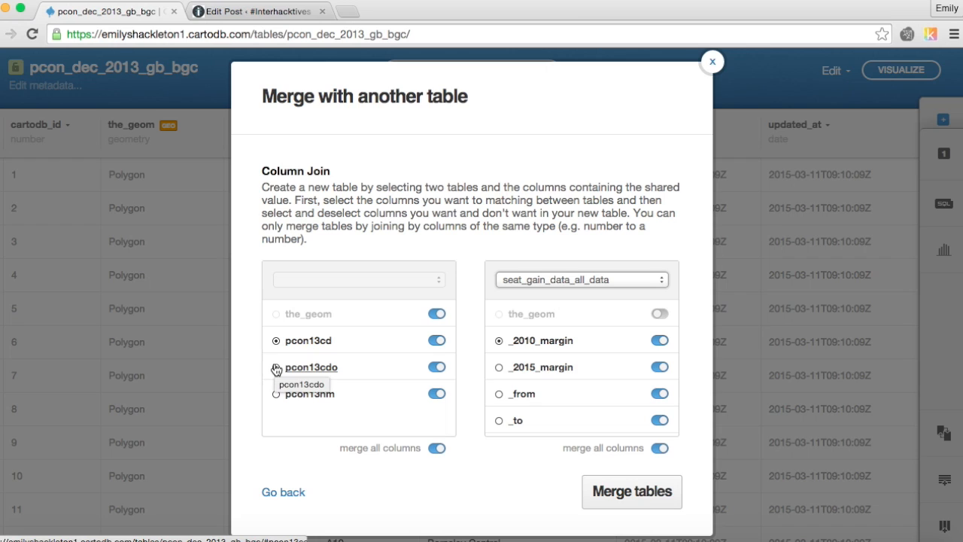
Step: Match the pcon13nm column of the boundary table to the seat column of the seat gain table and merge the tables
left_click(276, 393)
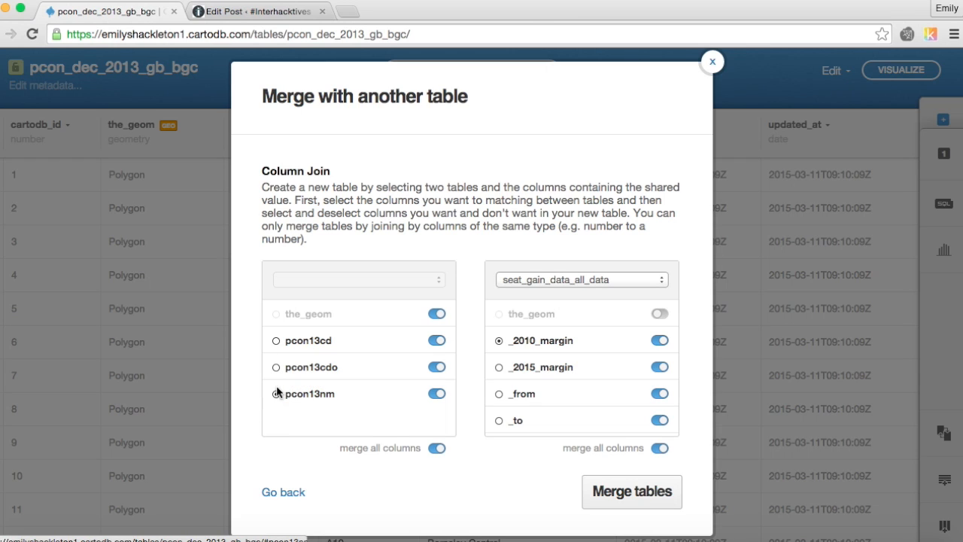
scroll(564, 366, "down", 5)
left_click(561, 362)
scroll(561, 362, "down", 5)
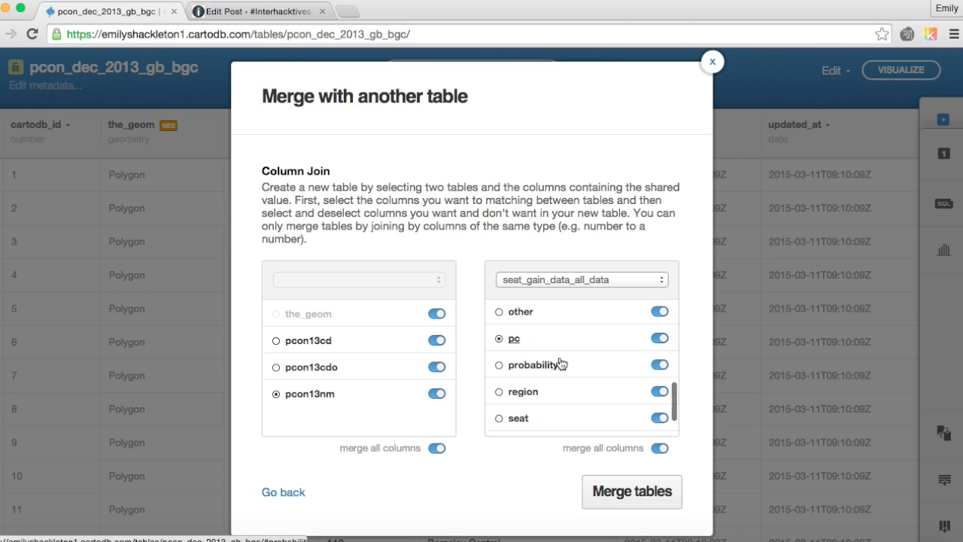
left_click(500, 373)
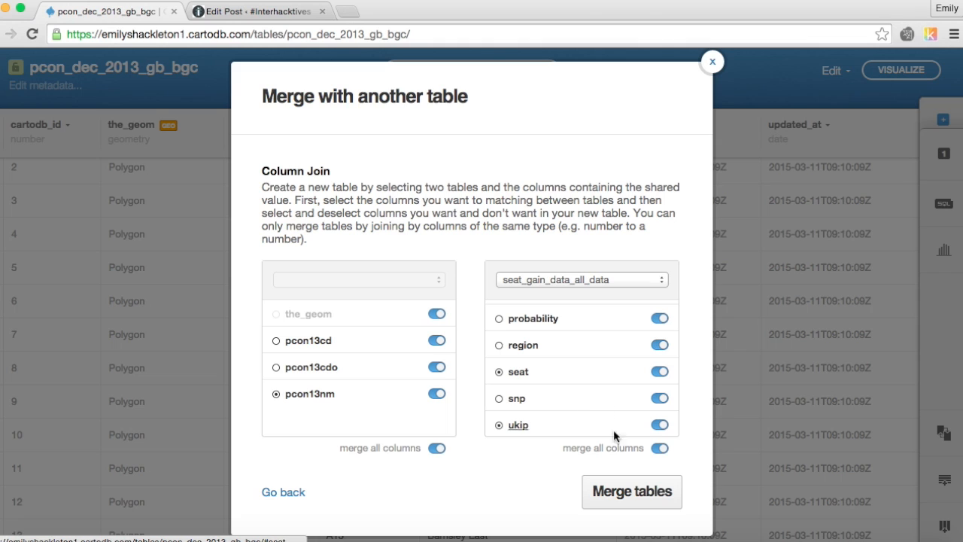
left_click(632, 497)
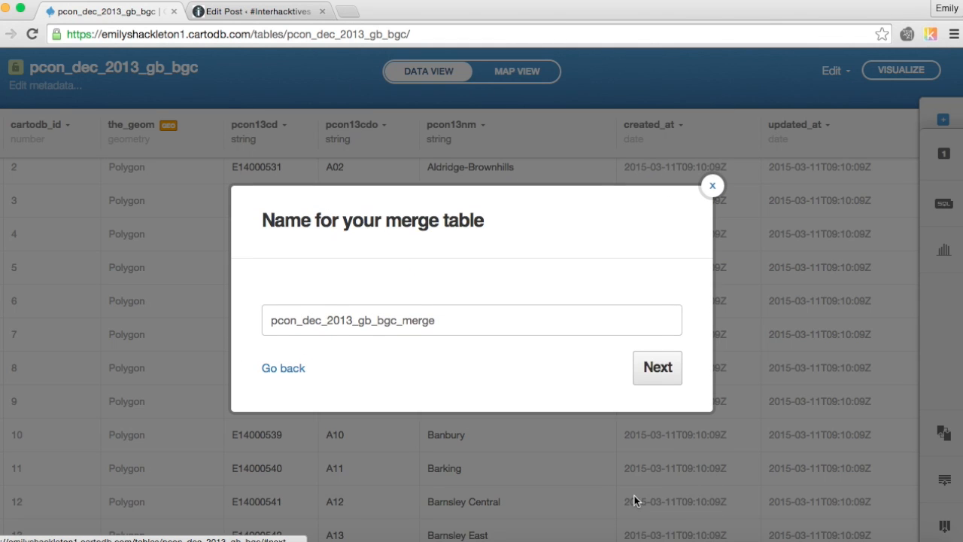
Step: Name the merge table "Seat gain data" and create it
double_click(384, 325)
key("BackSpace")
type("C")
key("BackSpace")
type("Seat gain data")
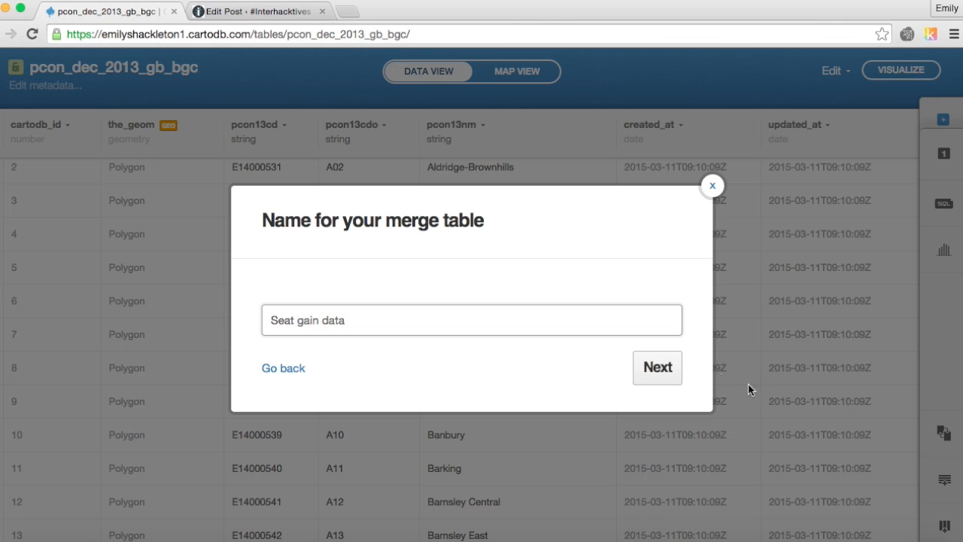
left_click(663, 367)
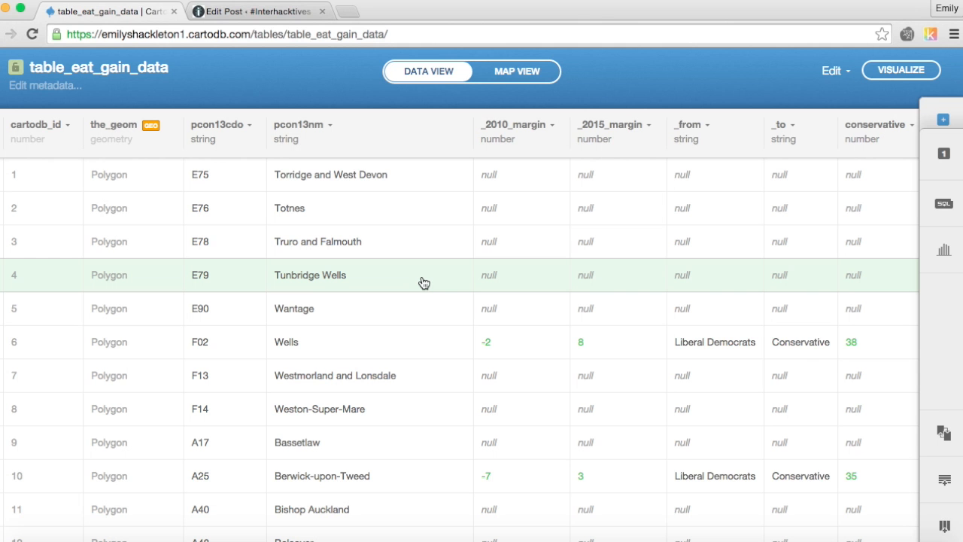
Step: Filter the merged table by the filter_view column so that rows with null are excluded and only "Filter" rows stay selected
scroll(424, 282, "right", 3)
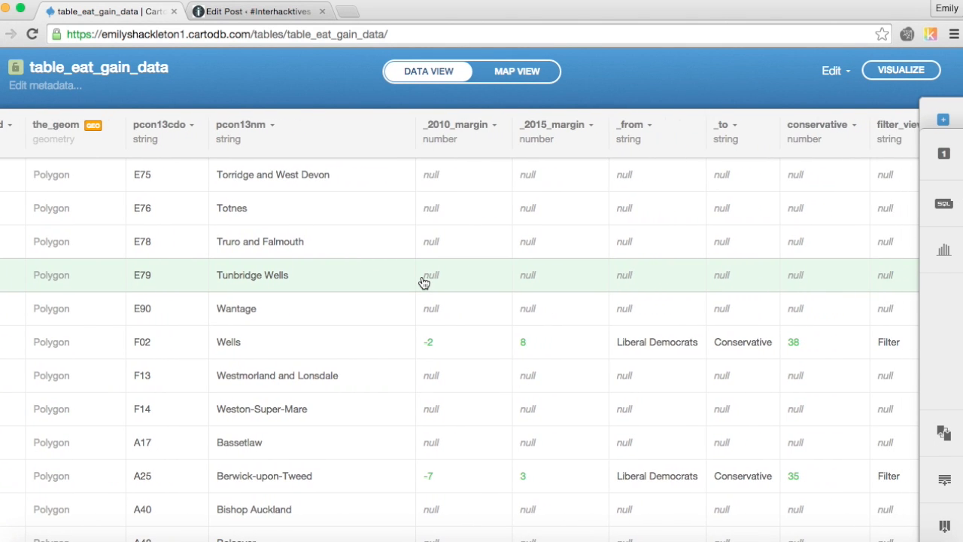
scroll(424, 283, "right", 8)
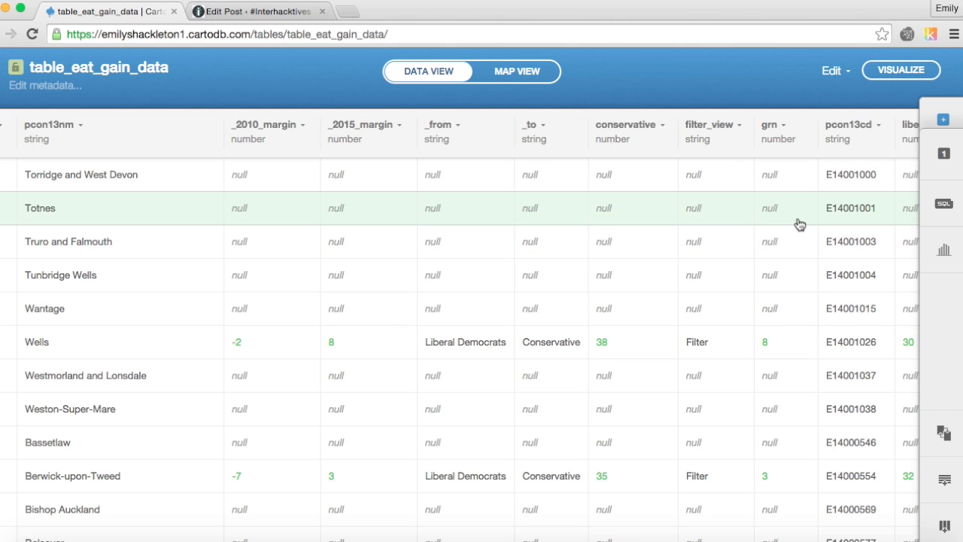
left_click(942, 254)
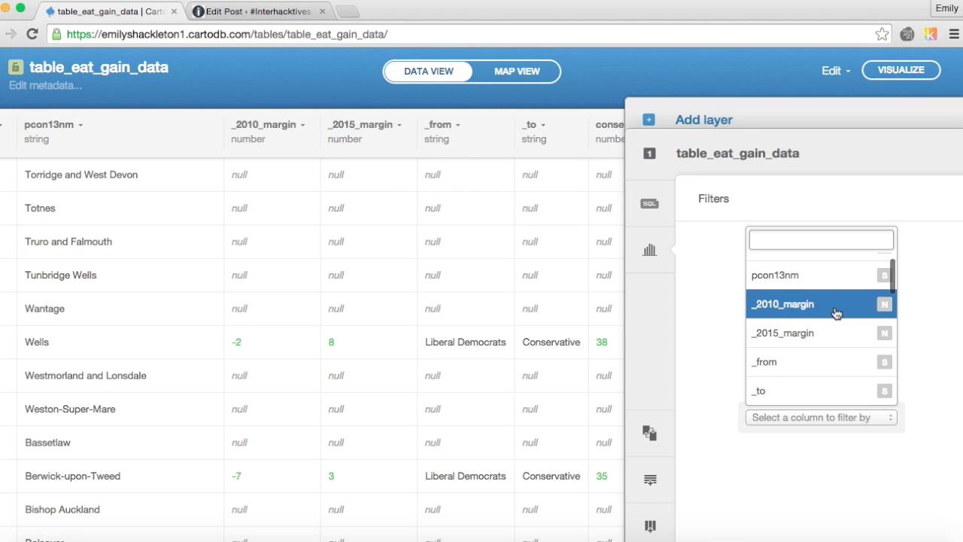
scroll(810, 318, "down", 3)
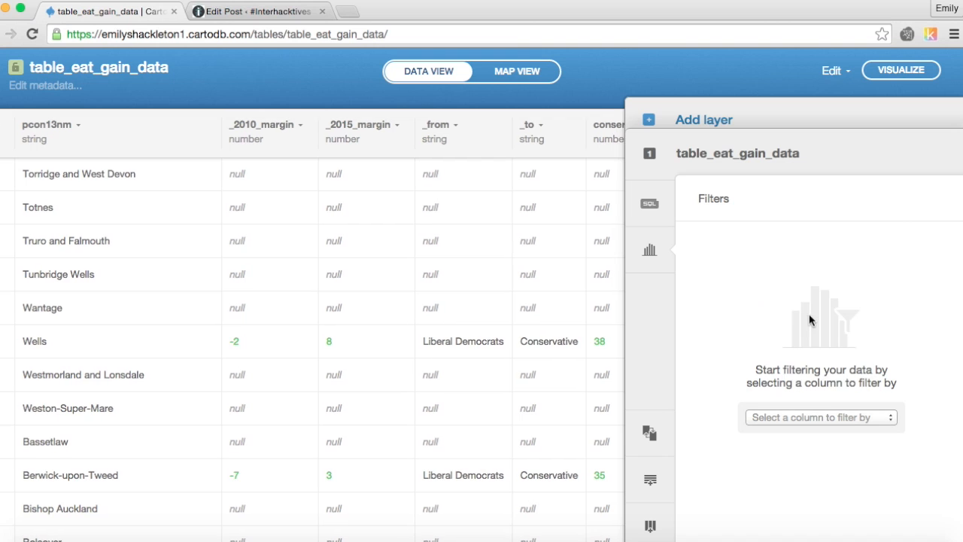
left_click(800, 420)
scroll(761, 378, "down", 3)
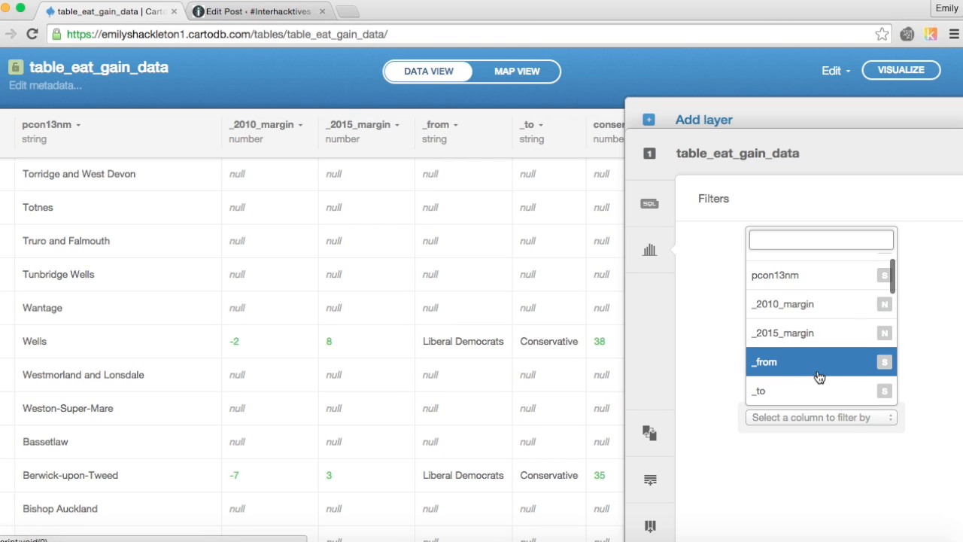
scroll(820, 377, "down", 2)
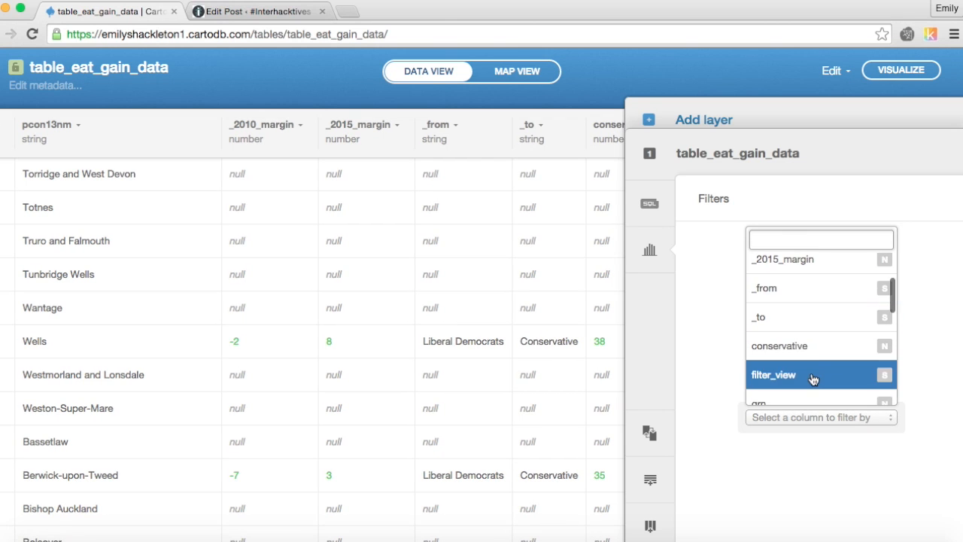
left_click(810, 374)
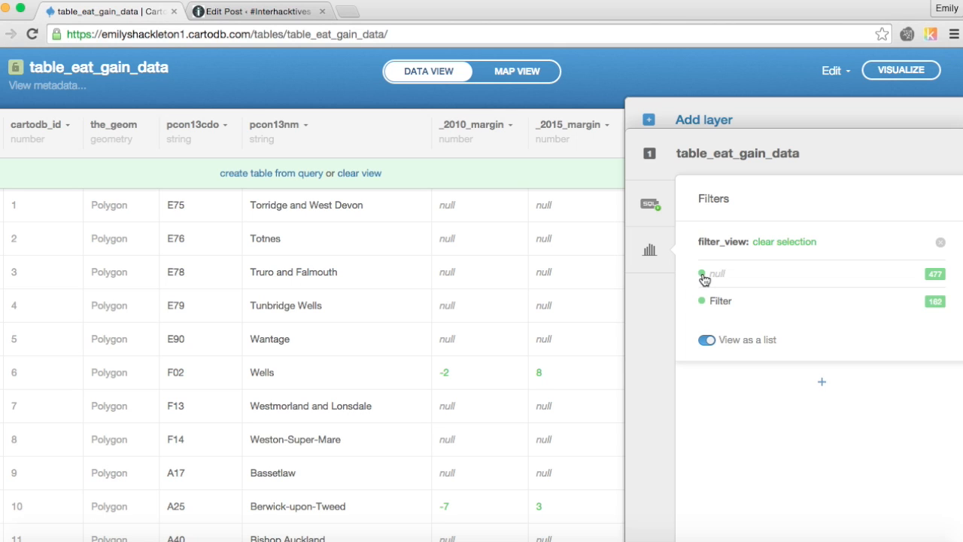
left_click(703, 279)
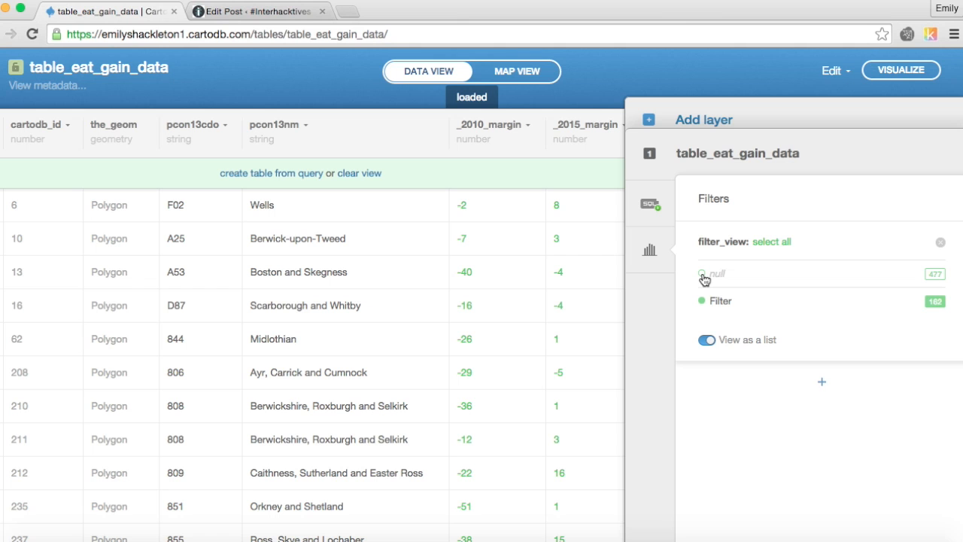
Step: Create a new table from the filtered query and name it "Seat gain data merge final"
left_click(286, 178)
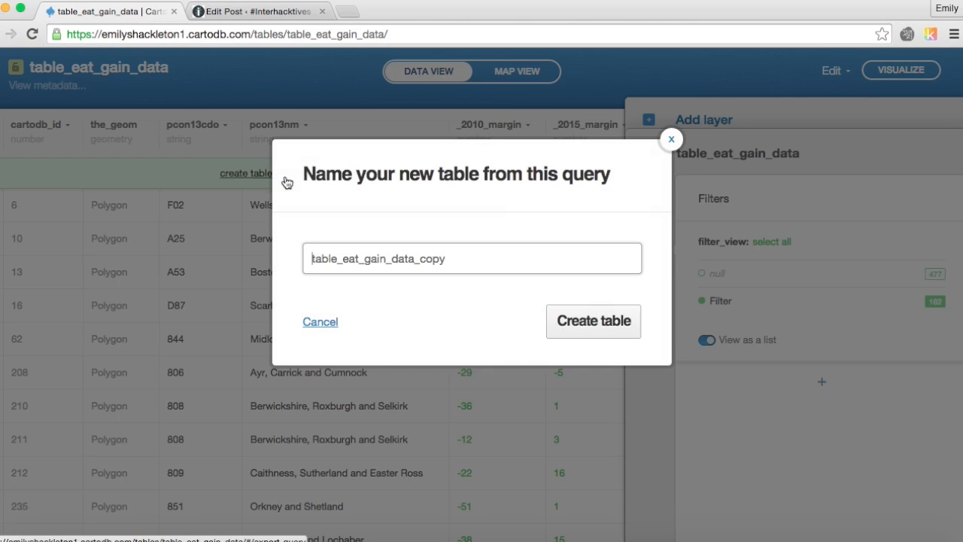
double_click(410, 264)
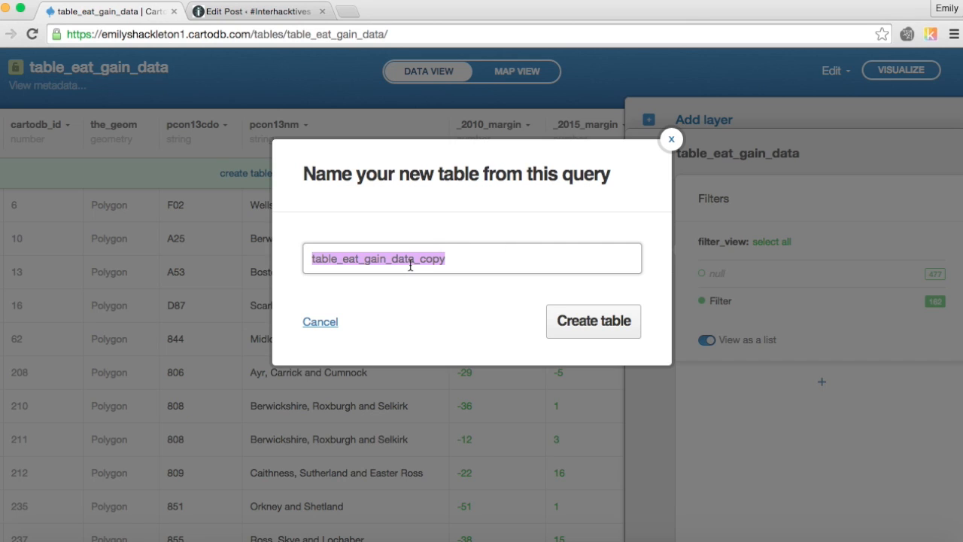
key("BackSpace")
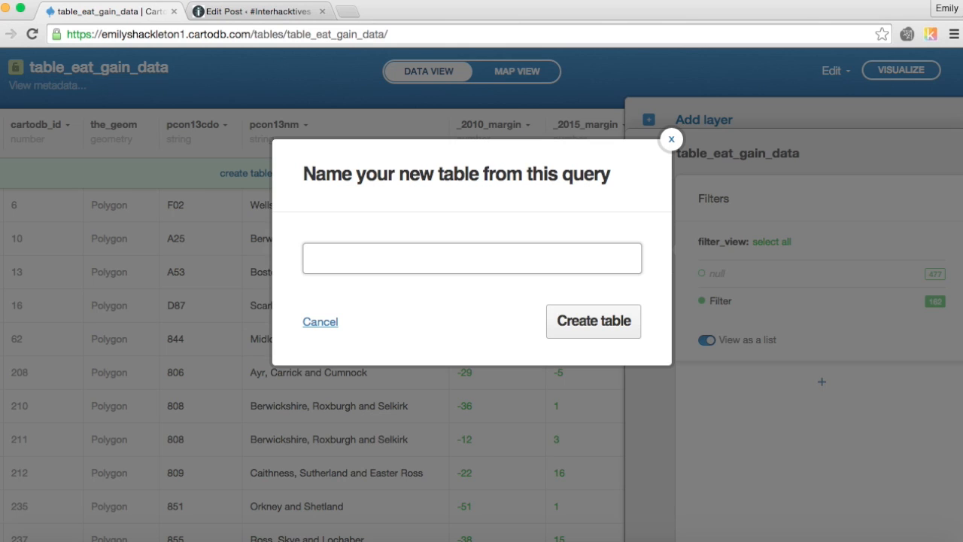
type("Seat gain data merge final")
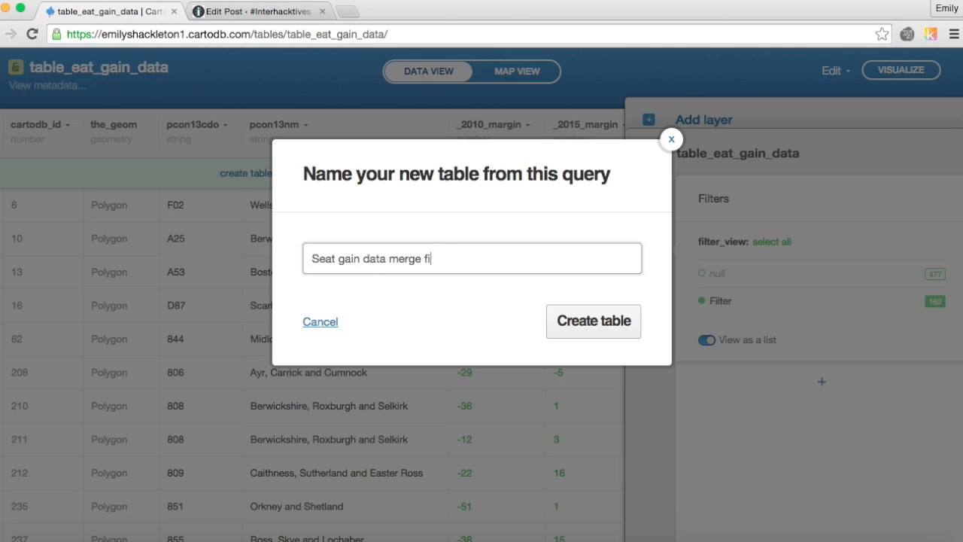
left_click(615, 328)
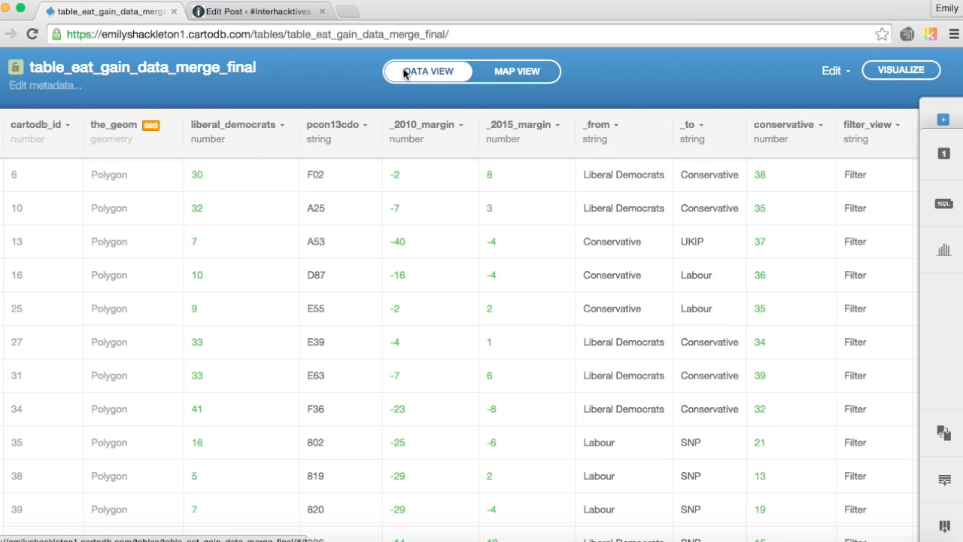
Step: Show the new table's constituencies on the map around Scotland and open the visualization wizard for the layer
left_click(523, 77)
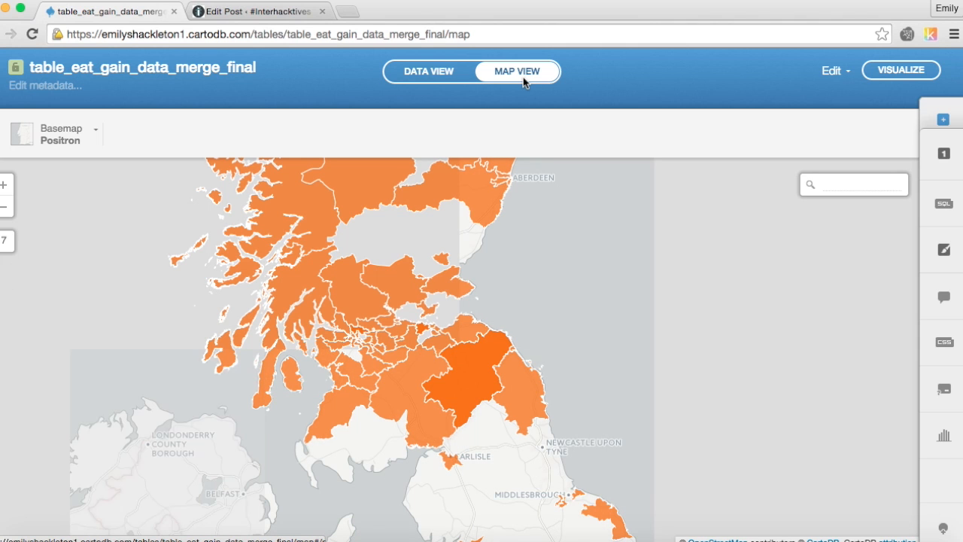
left_click_drag(615, 391, 685, 492)
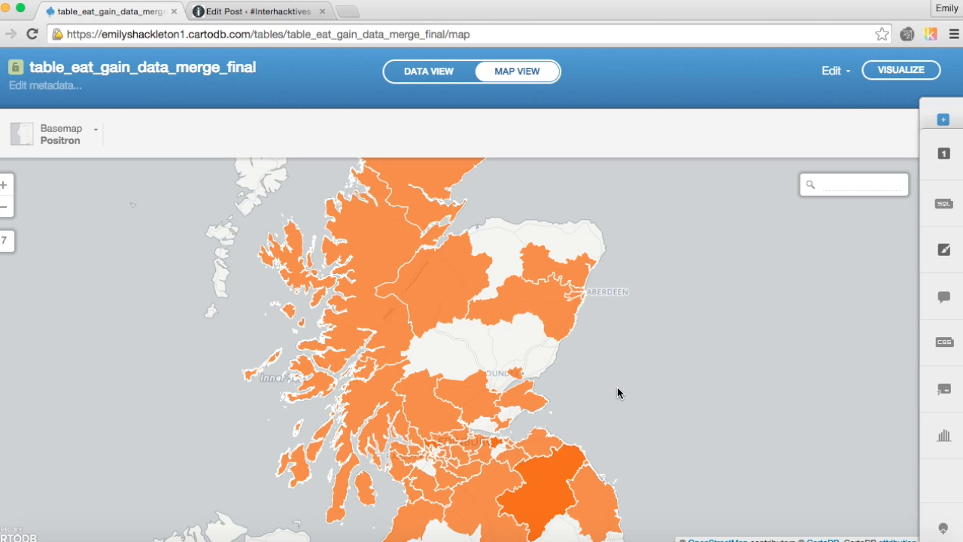
left_click(951, 257)
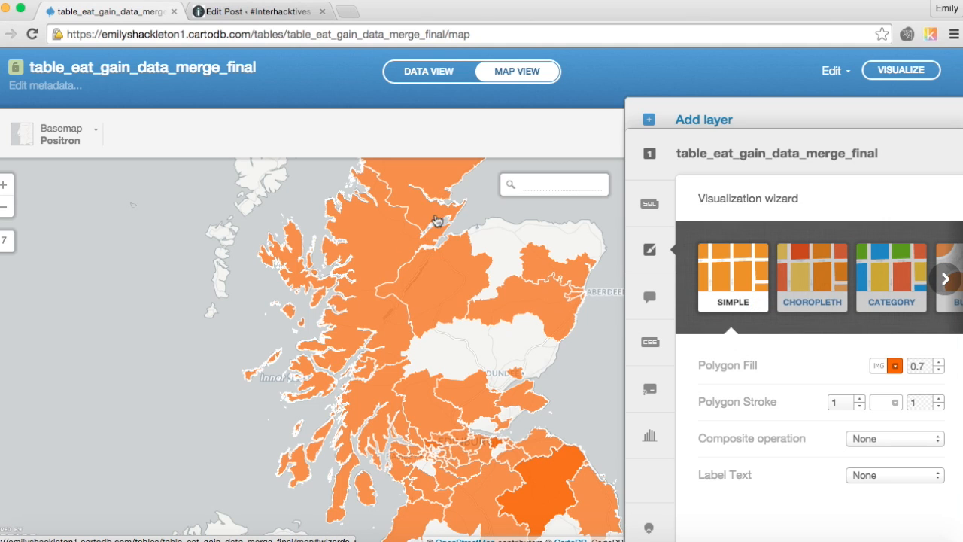
Step: Look at the polygon fill colours and try the Bubble visualization on the constituency layer
left_click(896, 367)
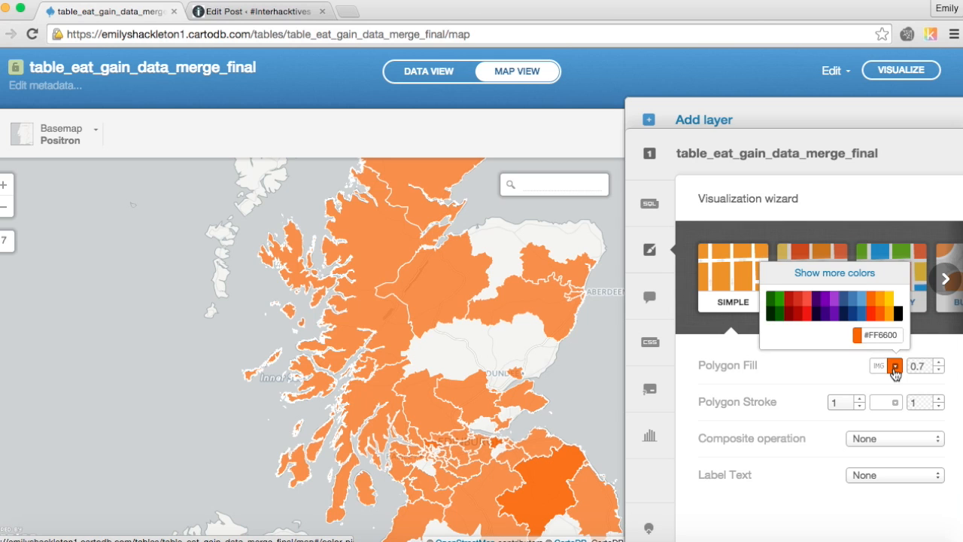
left_click(833, 385)
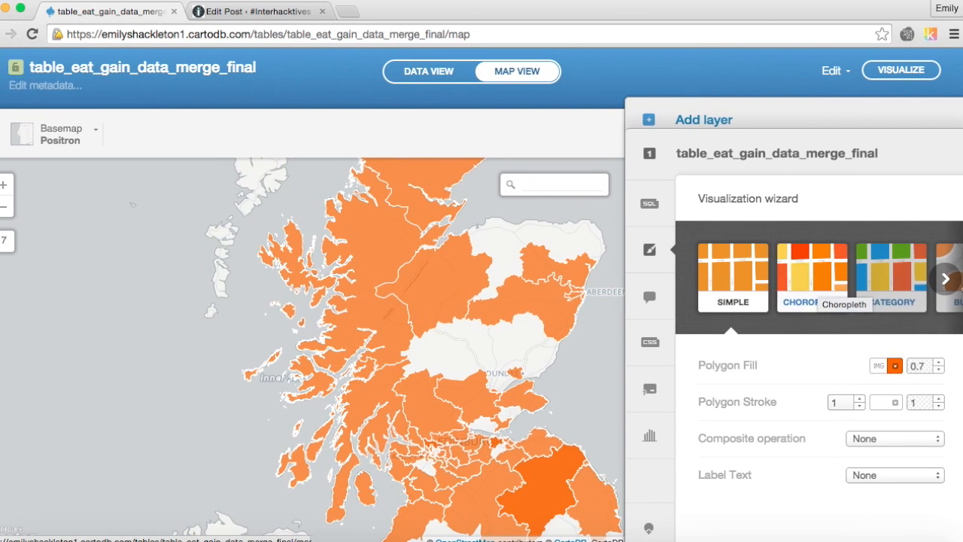
left_click(945, 280)
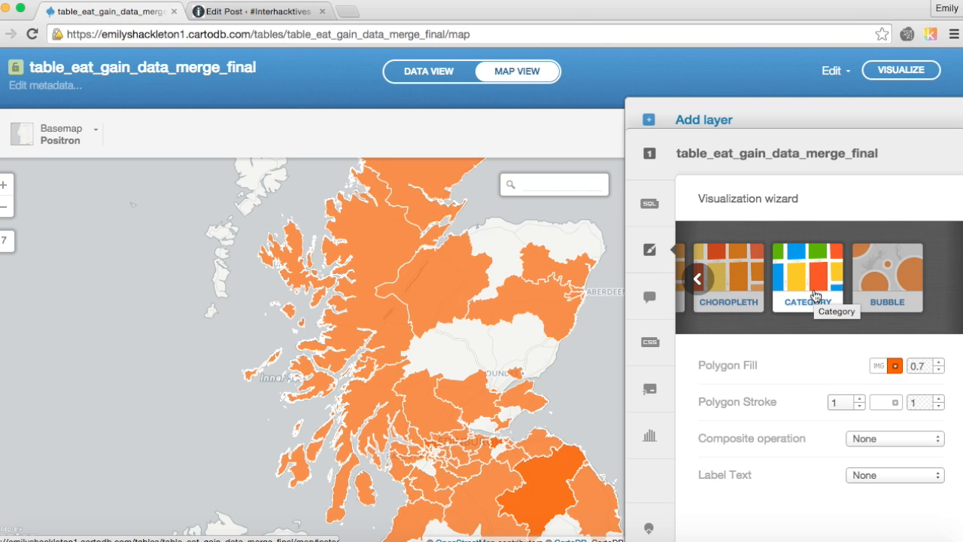
left_click(896, 294)
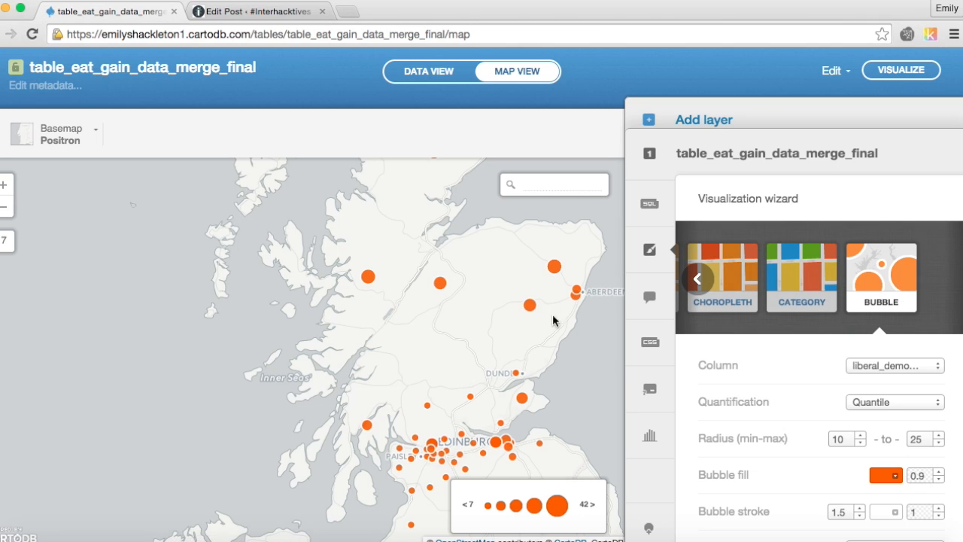
left_click(699, 280)
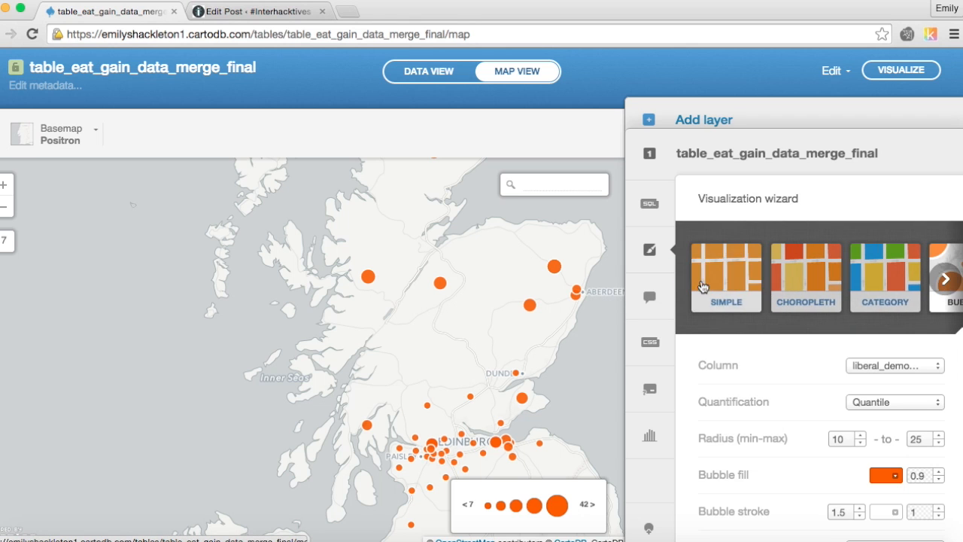
Step: Style the constituency layer as a Choropleth based on the probability column
left_click(811, 299)
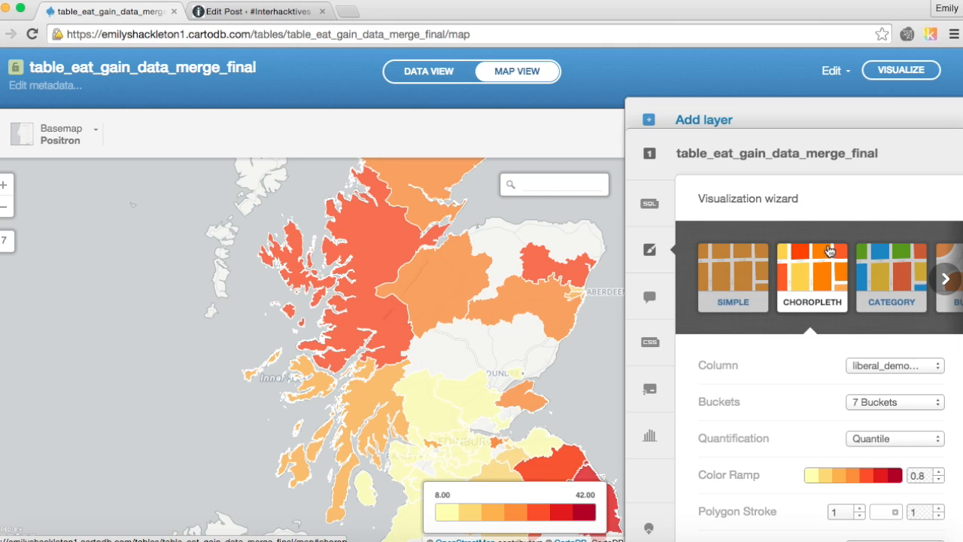
scroll(798, 349, "down", 1)
scroll(798, 349, "up", 1)
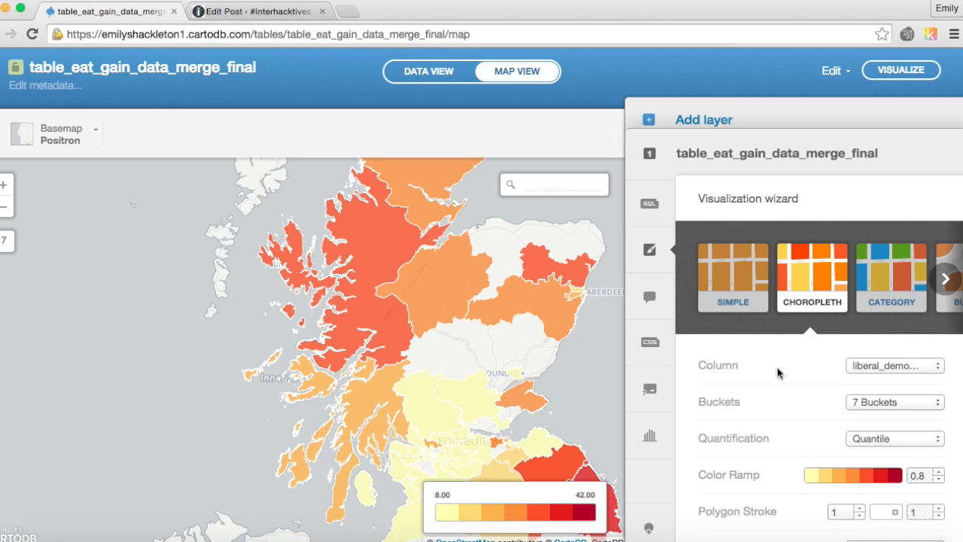
left_click(912, 367)
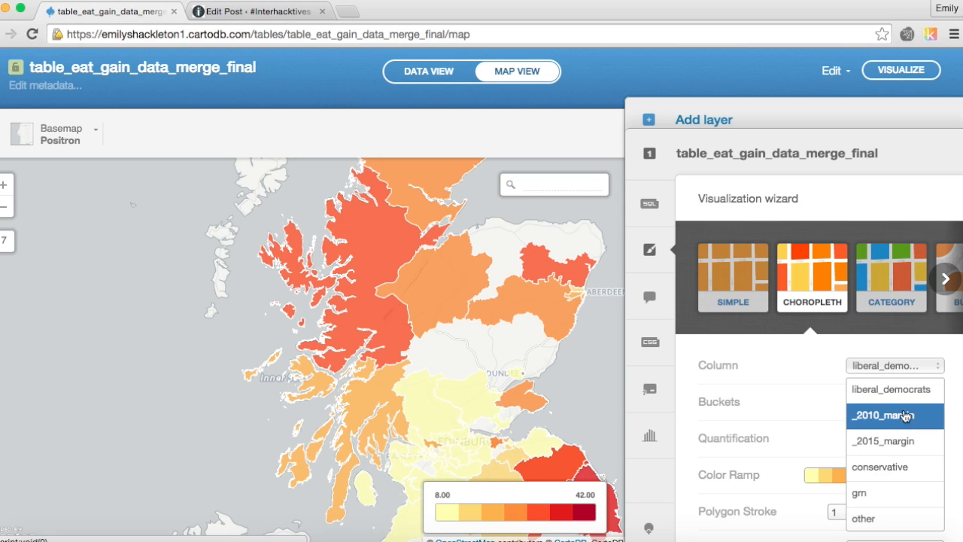
scroll(906, 445, "down", 2)
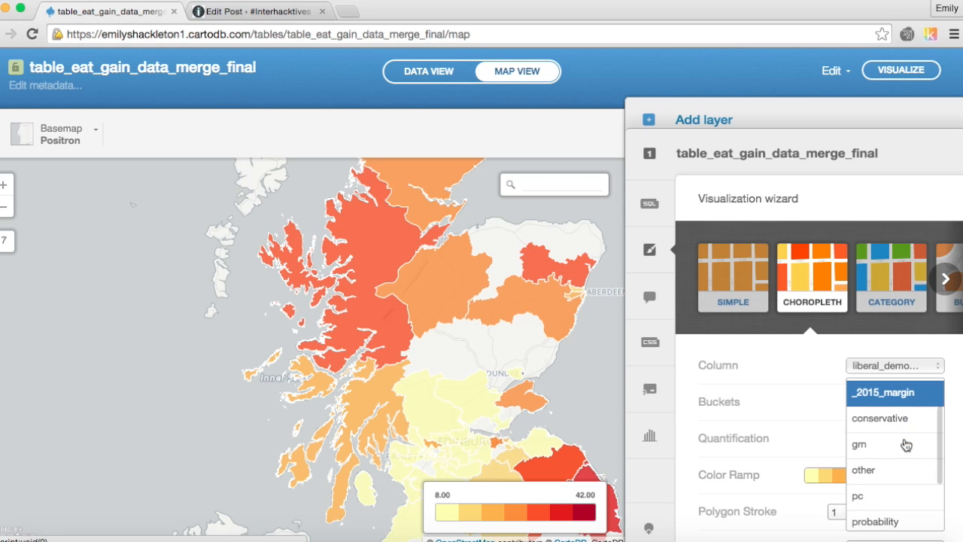
scroll(906, 445, "down", 3)
scroll(906, 444, "down", 1)
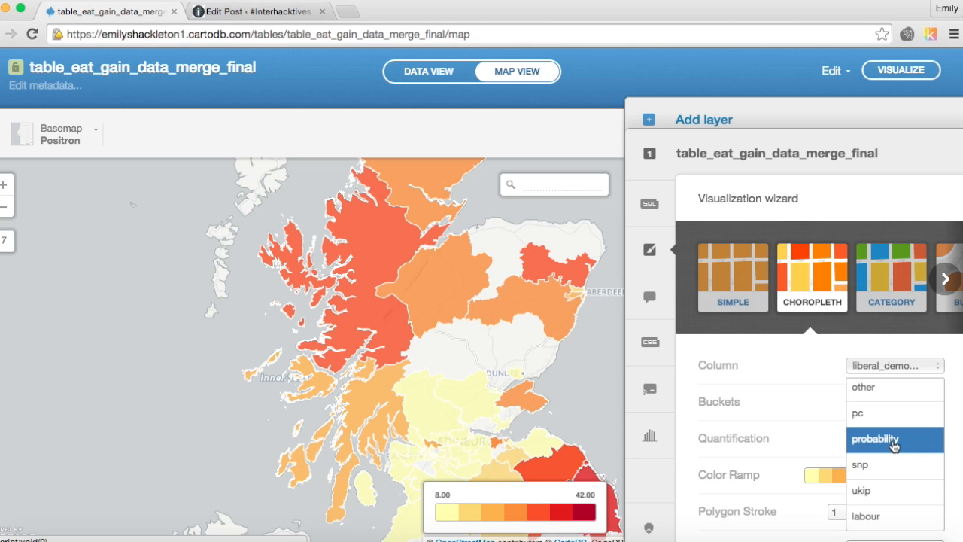
left_click(894, 443)
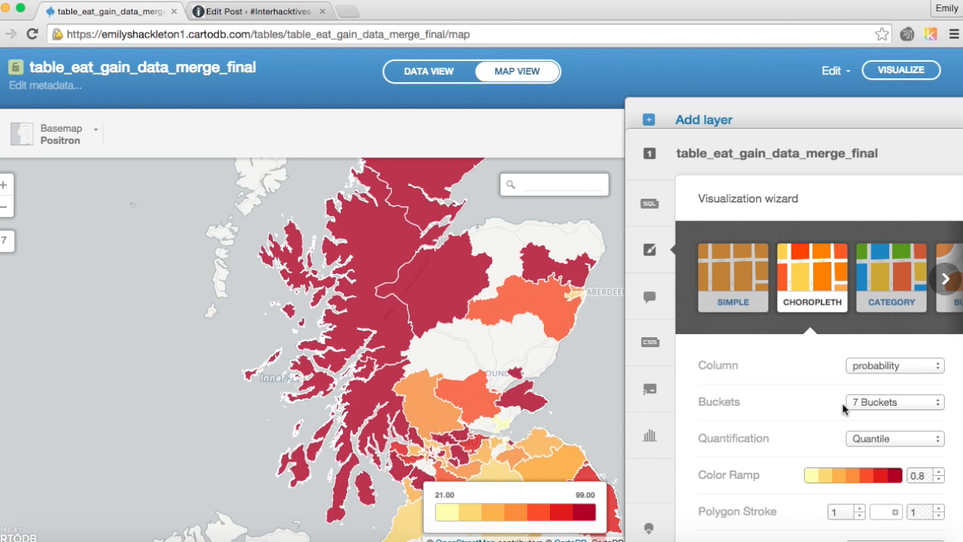
Step: Set the choropleth to 5 buckets
left_click_drag(403, 302, 307, 256)
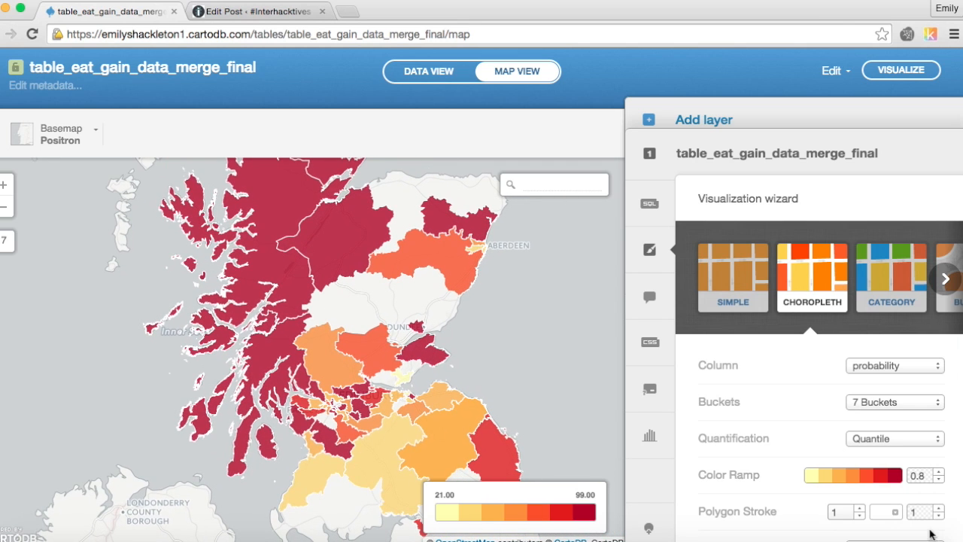
left_click(938, 406)
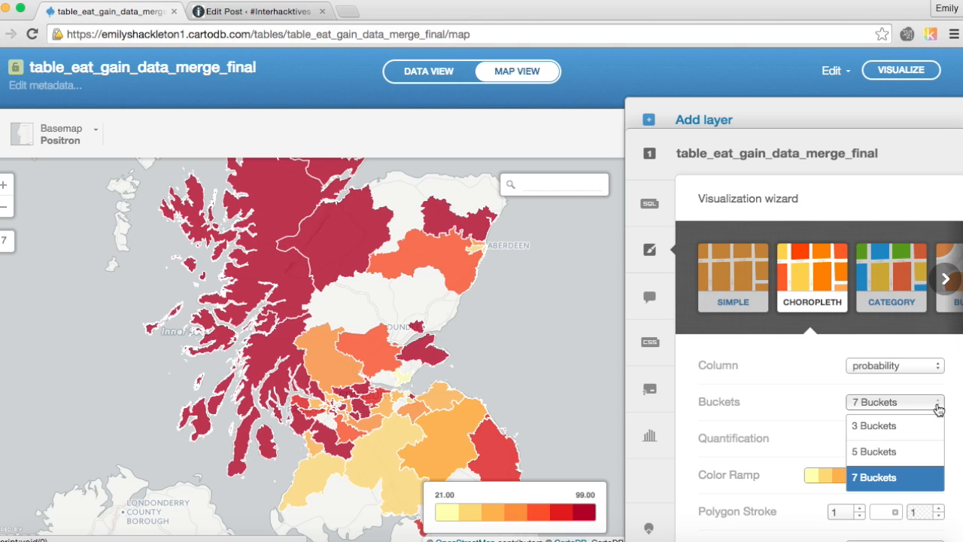
left_click(883, 451)
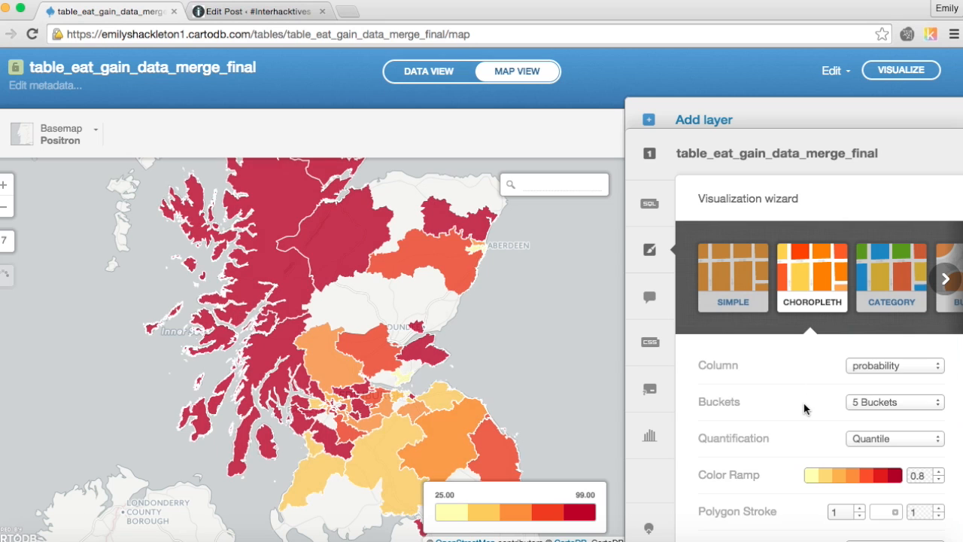
Step: Change the choropleth's color ramp to the one running from dark magenta through pink to pale lilac
scroll(806, 409, "down", 2)
scroll(805, 409, "up", 2)
scroll(805, 409, "down", 2)
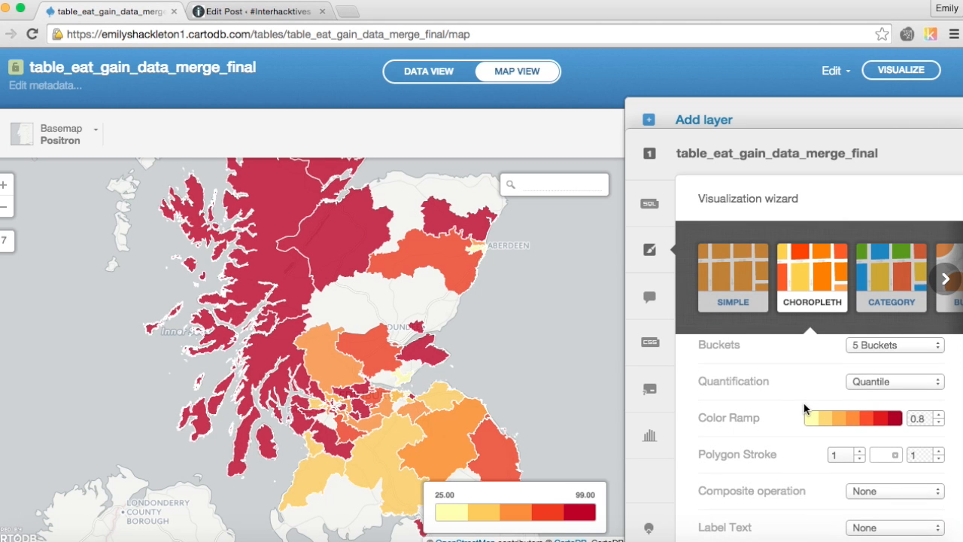
scroll(805, 409, "down", 1)
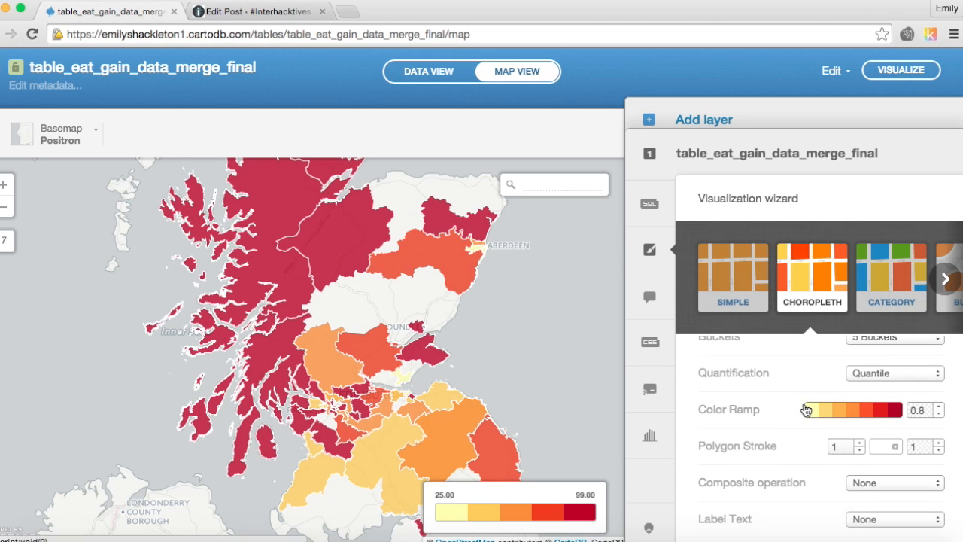
left_click(817, 408)
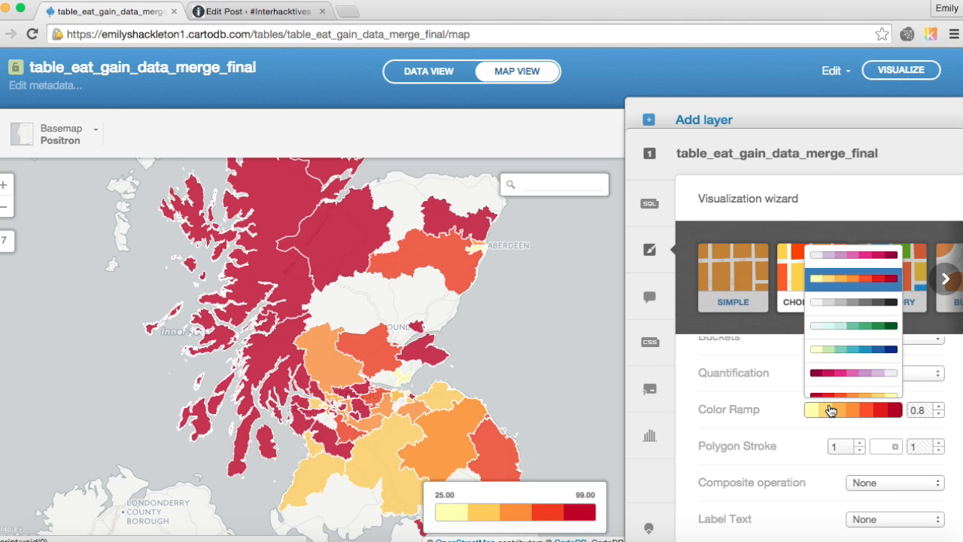
left_click(858, 361)
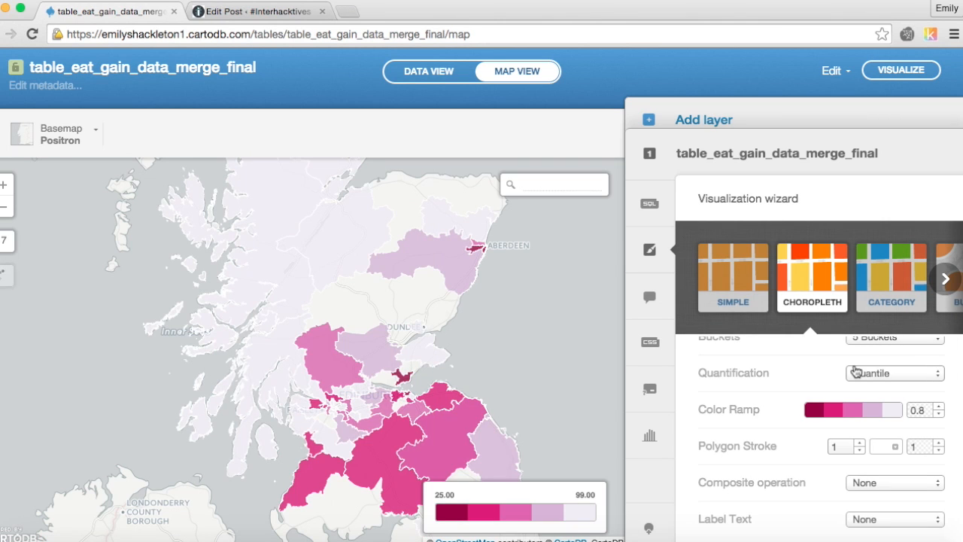
left_click_drag(384, 369, 347, 329)
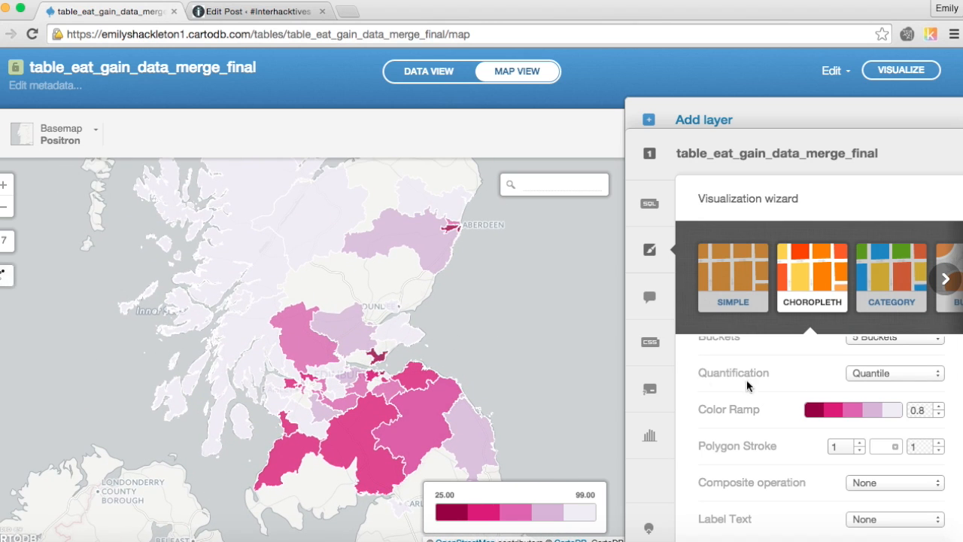
Step: Change the choropleth's color ramp to the one running from pale yellow through orange to dark red
left_click(872, 416)
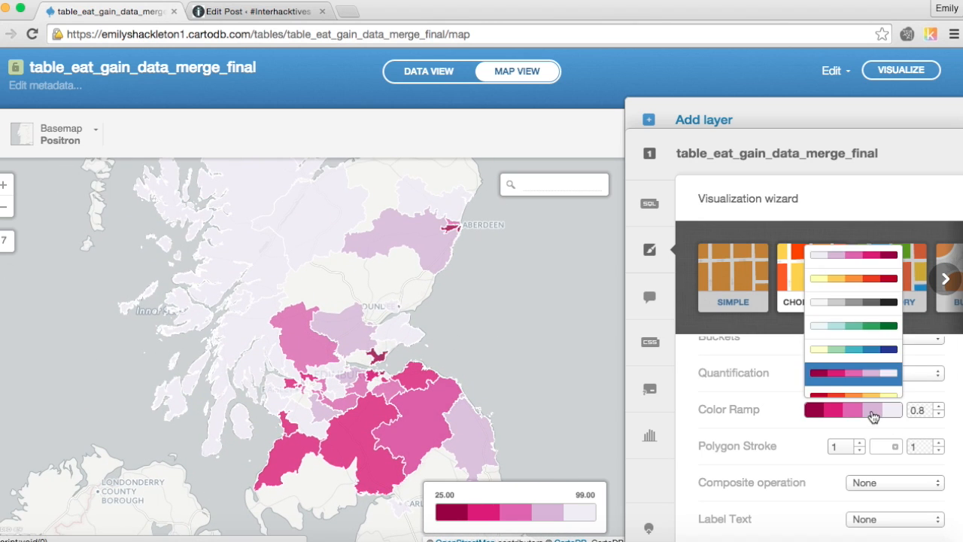
left_click(861, 278)
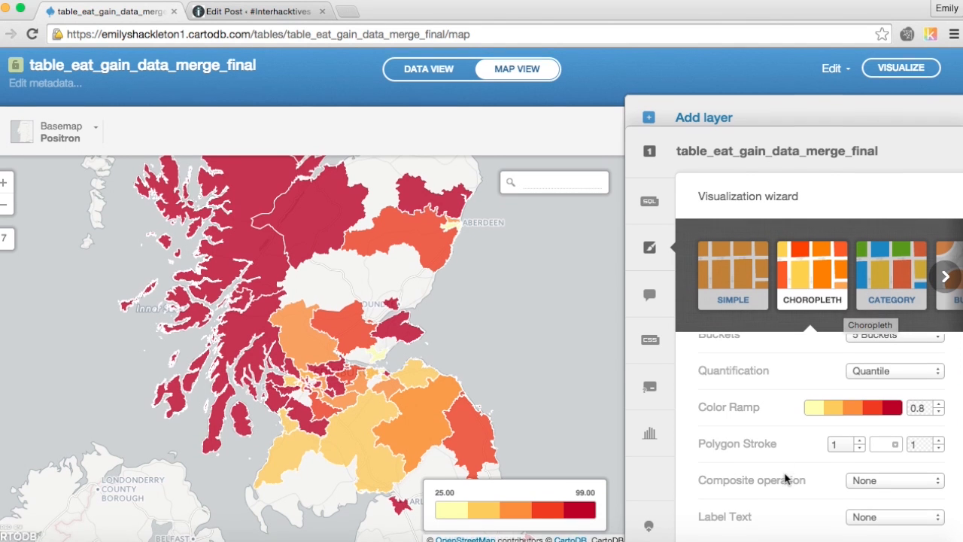
scroll(784, 478, "up", 2)
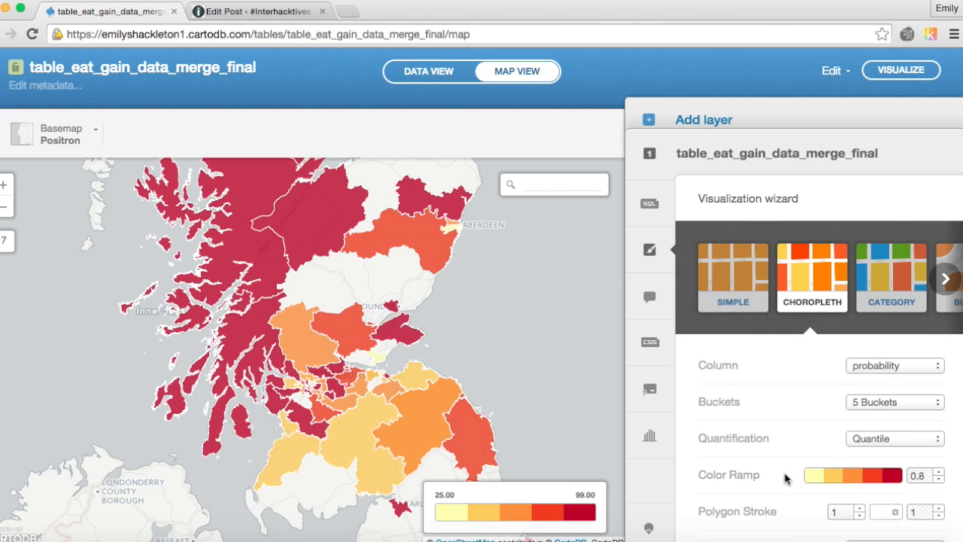
scroll(785, 477, "down", 2)
scroll(784, 477, "up", 2)
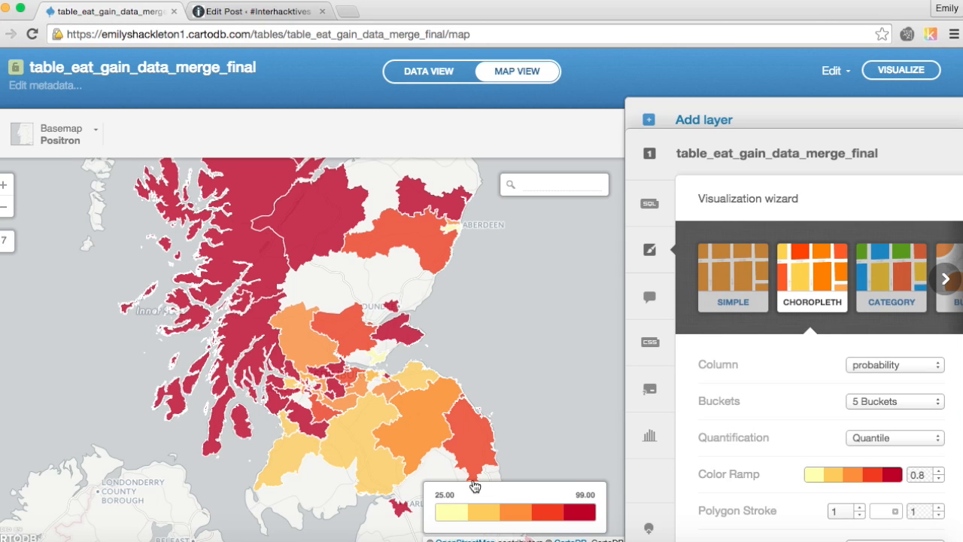
Step: Give the choropleth legend the title "Likelihood of changing (%)" and show it on the map
left_click(652, 396)
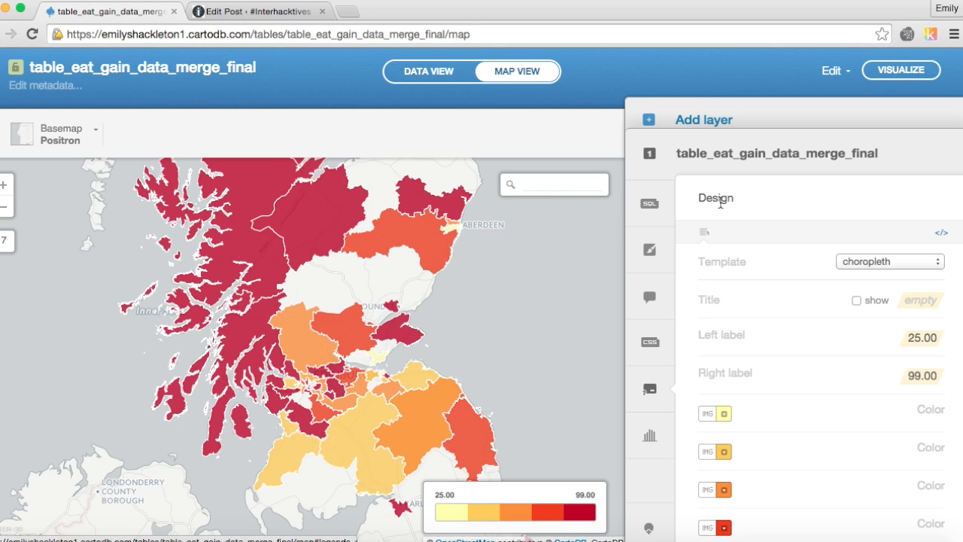
scroll(872, 405, "down", 2)
scroll(871, 405, "up", 1)
scroll(871, 404, "up", 1)
left_click(920, 301)
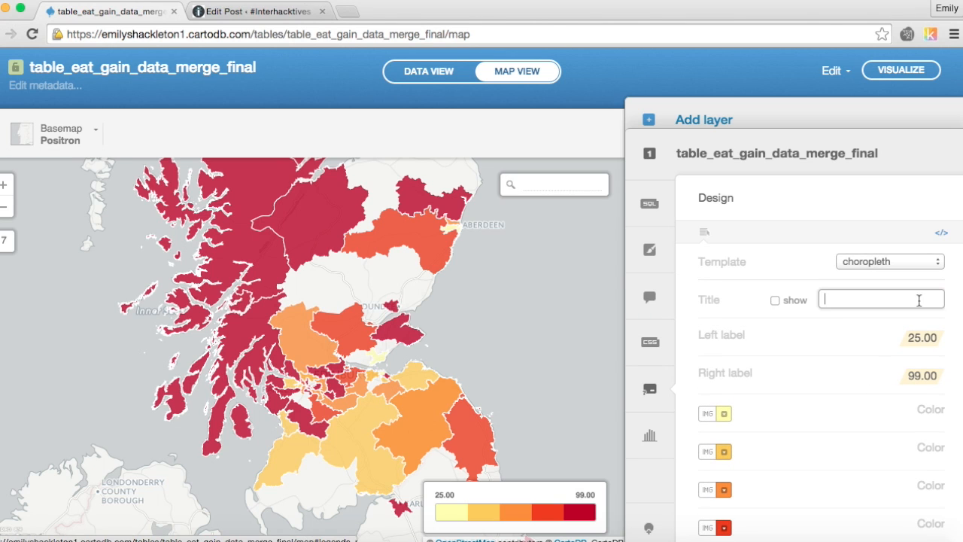
type("P")
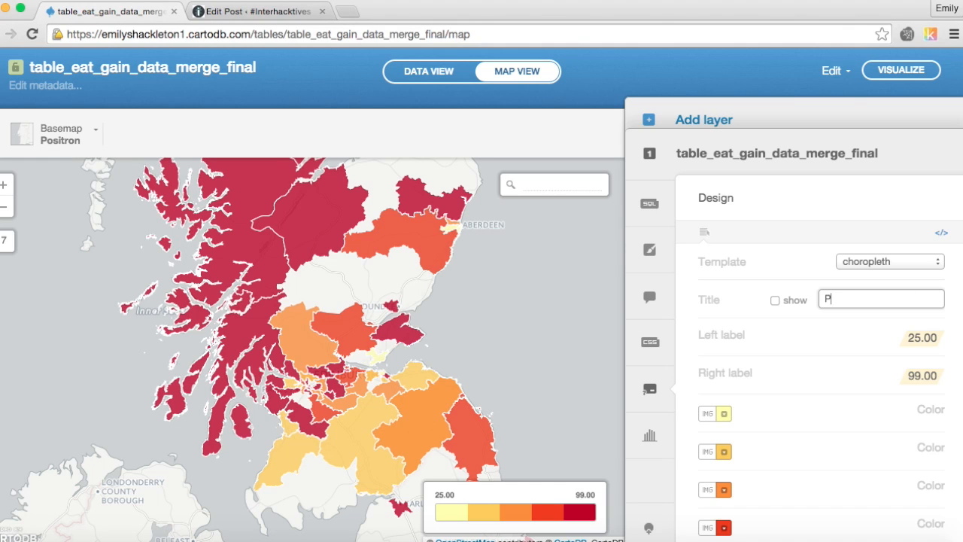
type("ikelihood of changing")
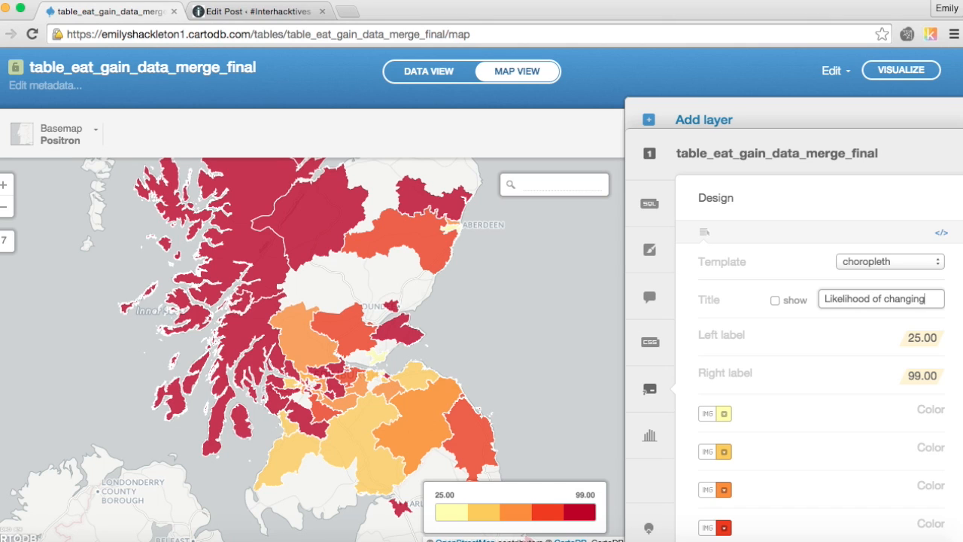
type(" (%")
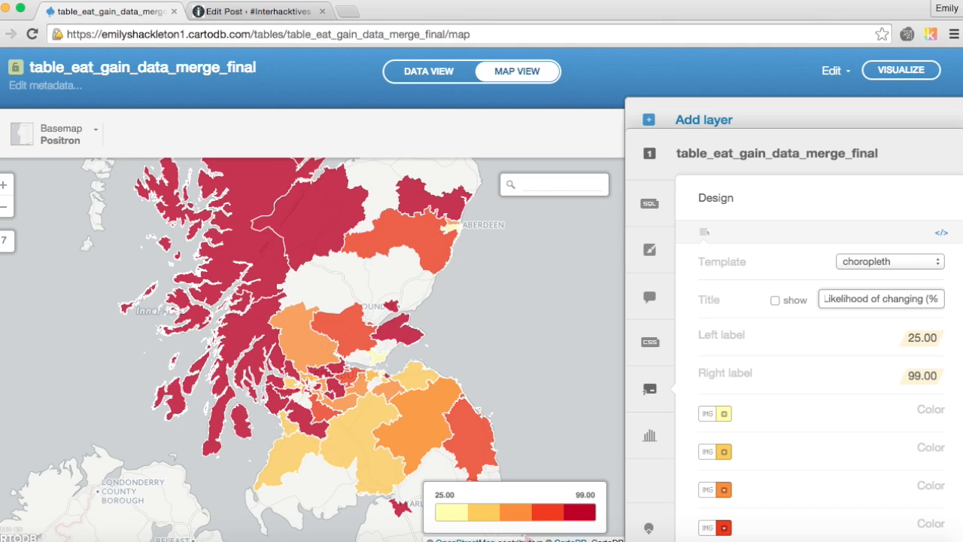
type(")")
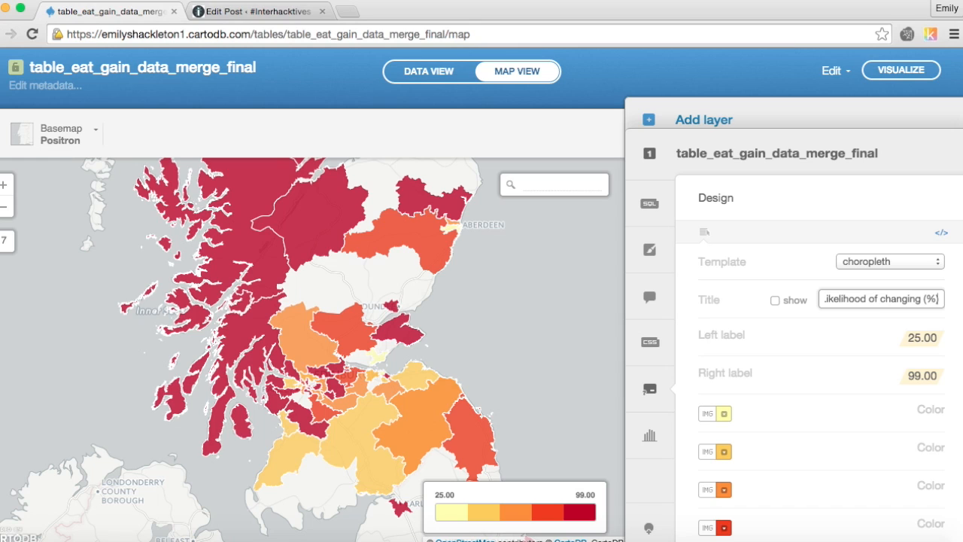
key("Return")
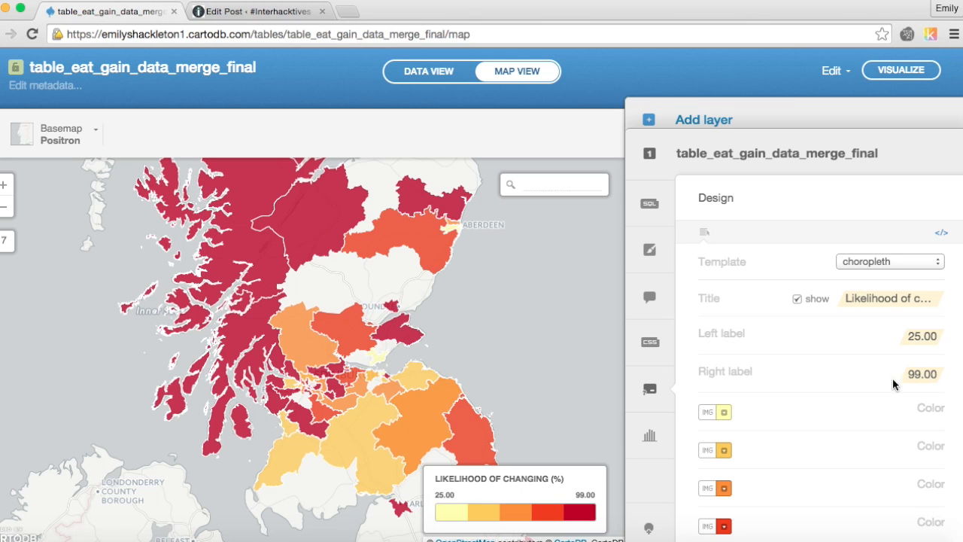
scroll(863, 394, "down", 2)
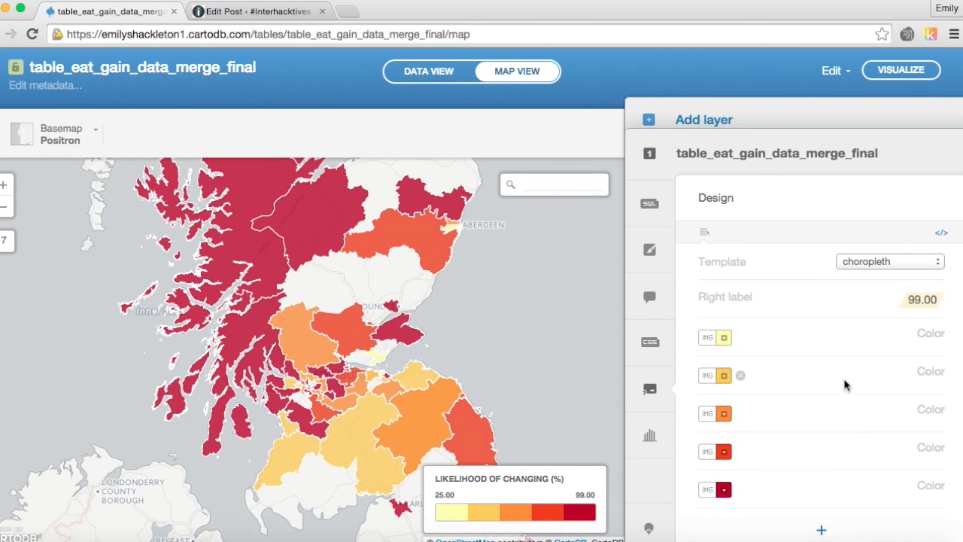
scroll(844, 385, "up", 2)
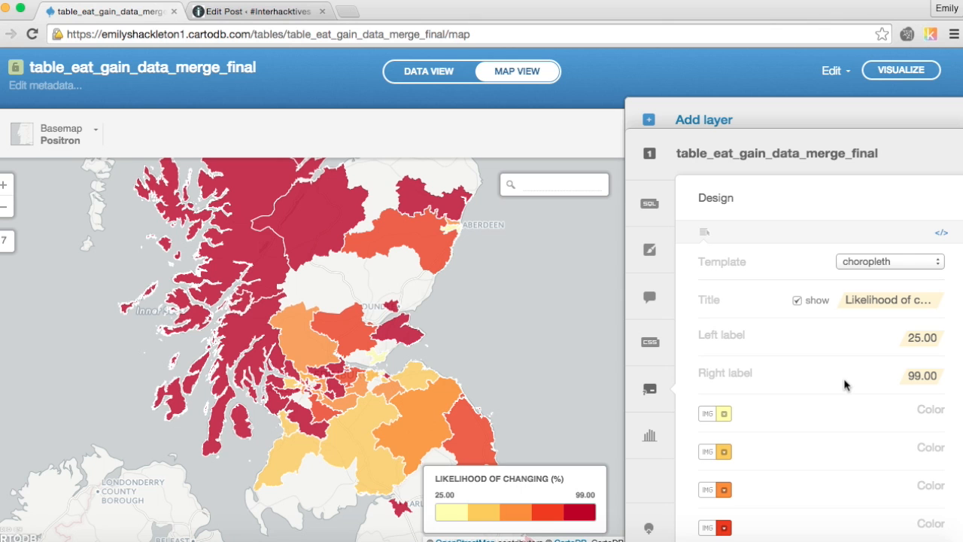
left_click_drag(179, 365, 189, 416)
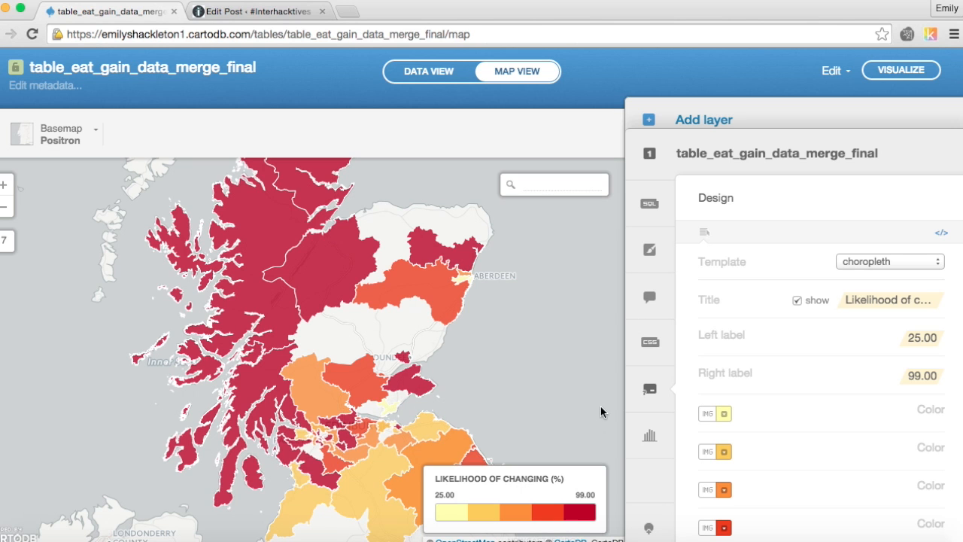
left_click_drag(476, 374, 491, 355)
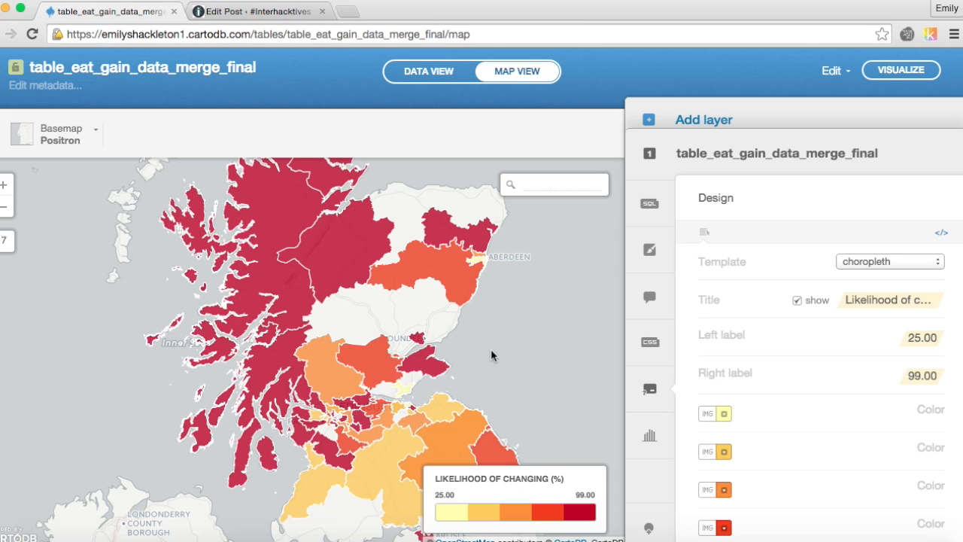
Step: Enable the _from and _to columns, with their titles, in the layer's click infowindow
left_click(650, 302)
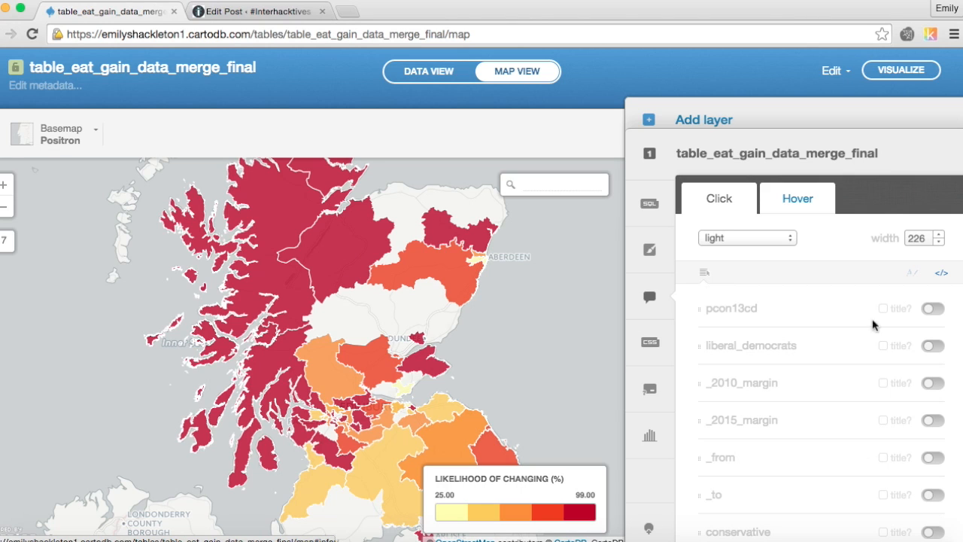
scroll(852, 391, "down", 2)
scroll(852, 391, "up", 1)
scroll(852, 390, "down", 1)
scroll(852, 391, "up", 1)
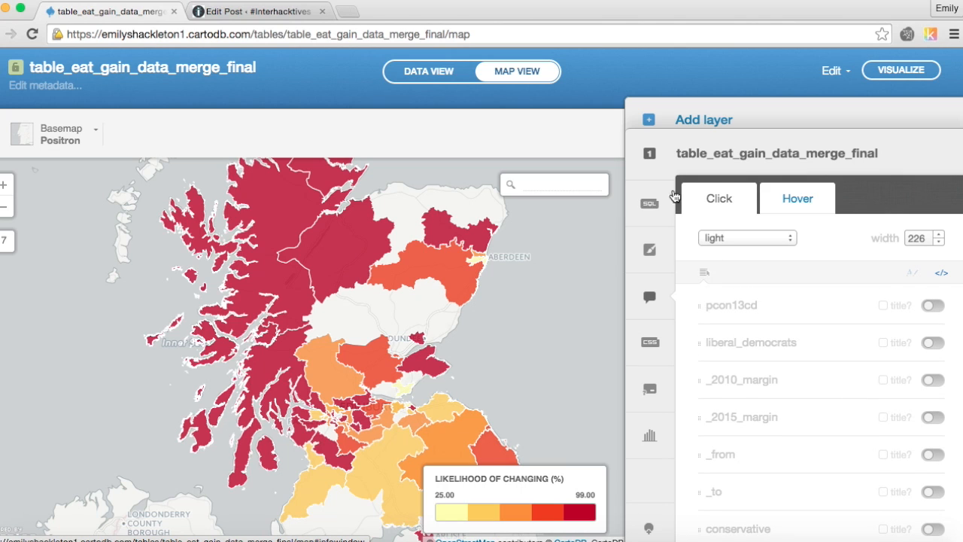
scroll(841, 325, "down", 1)
scroll(840, 325, "down", 8)
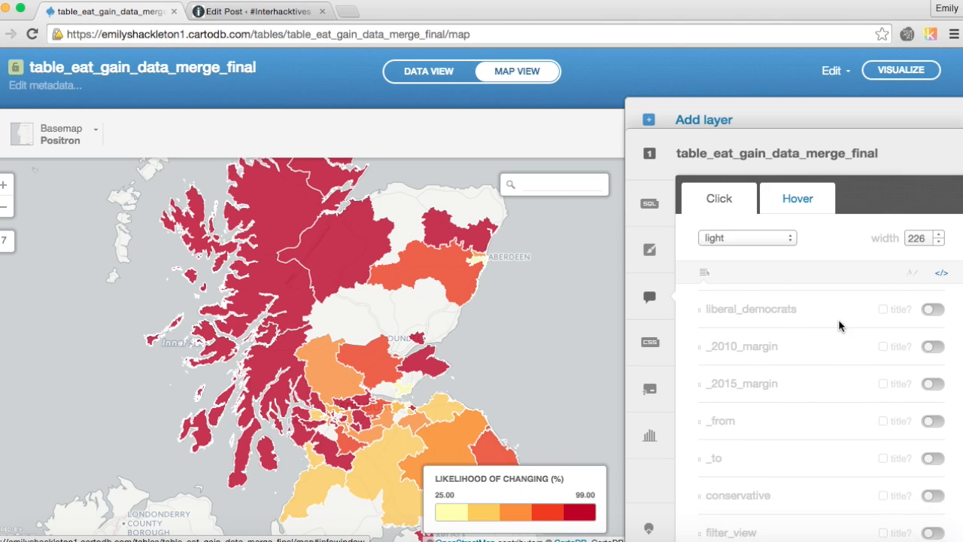
scroll(838, 325, "up", 1)
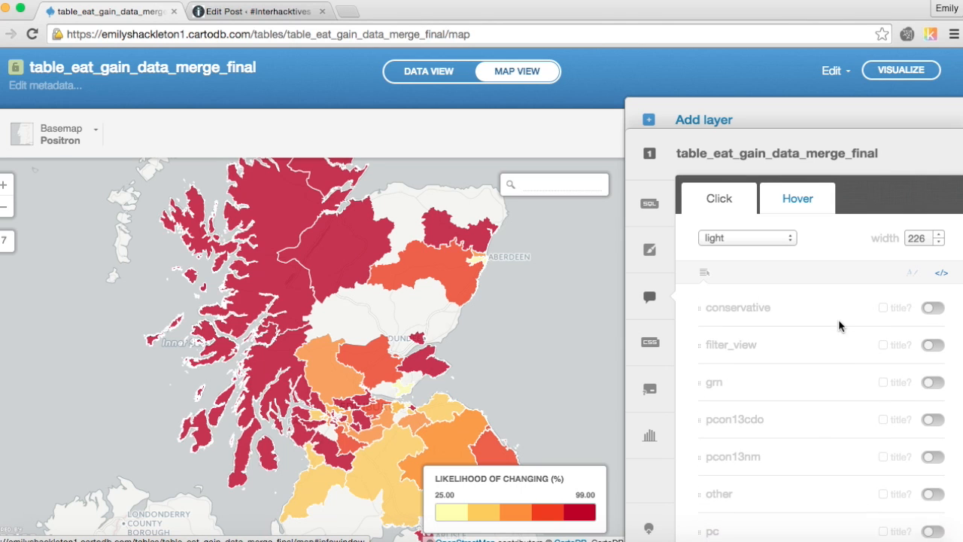
scroll(838, 325, "down", 3)
scroll(838, 325, "up", 6)
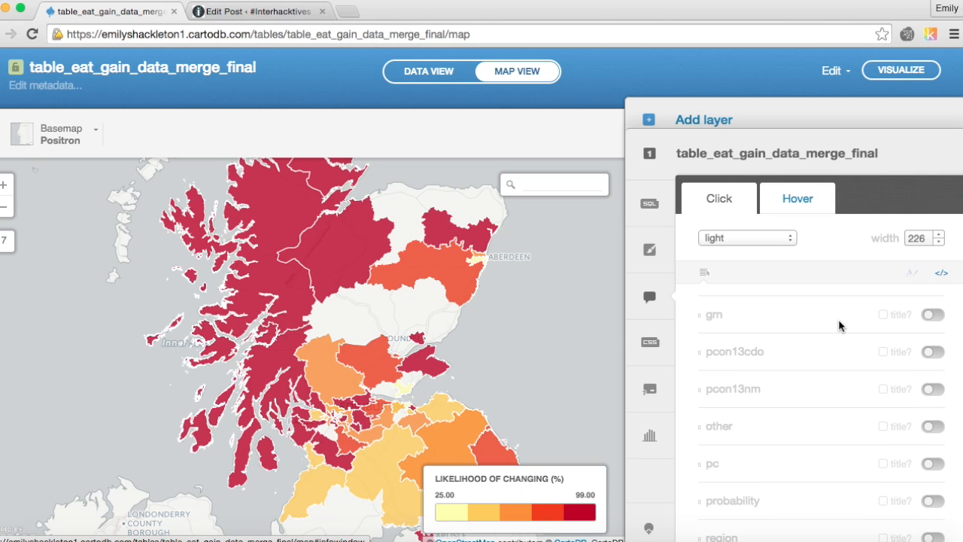
scroll(838, 319, "up", 1)
scroll(838, 319, "down", 2)
scroll(839, 319, "down", 1)
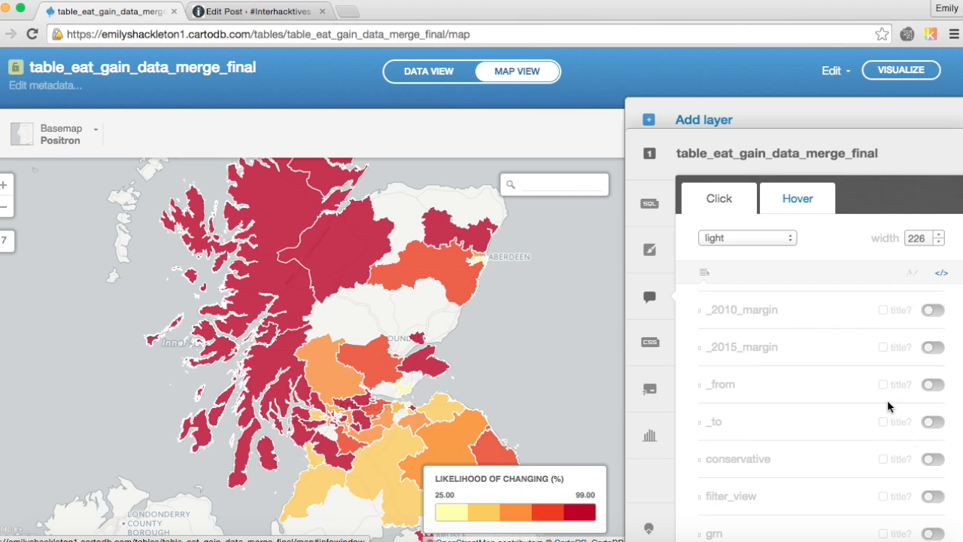
left_click(933, 385)
left_click(933, 422)
Step: Add the probability and seat columns, with their titles, to the click infowindow
scroll(892, 415, "down", 3)
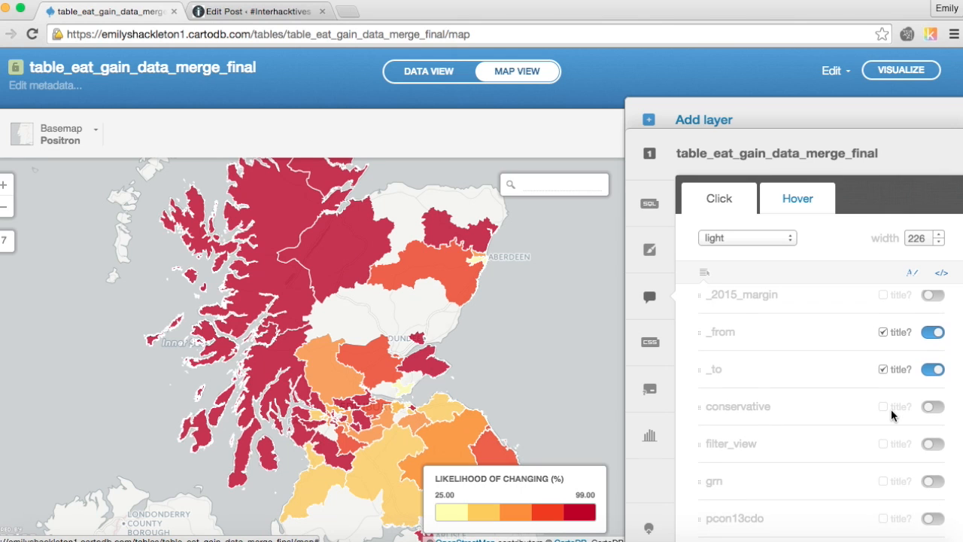
scroll(893, 415, "down", 4)
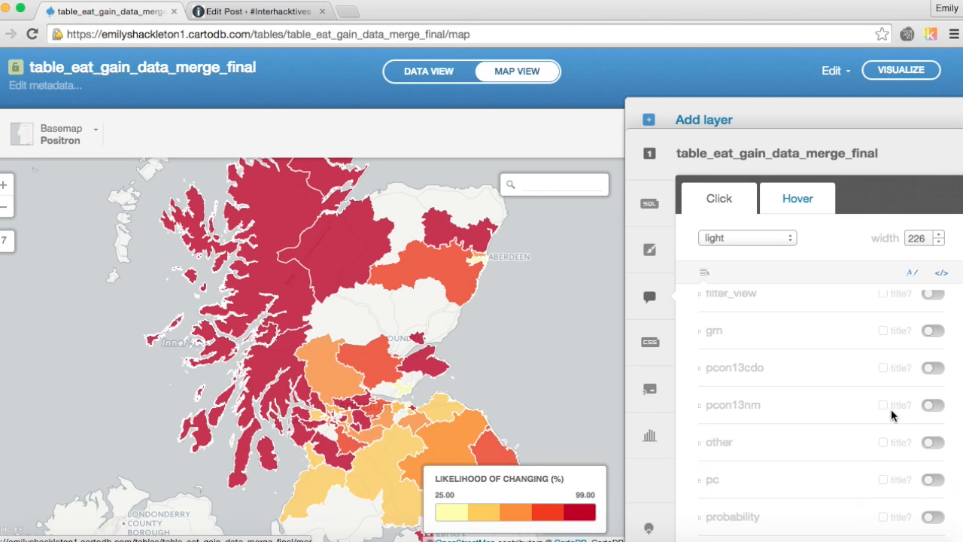
scroll(892, 414, "down", 1)
left_click(933, 426)
left_click(933, 502)
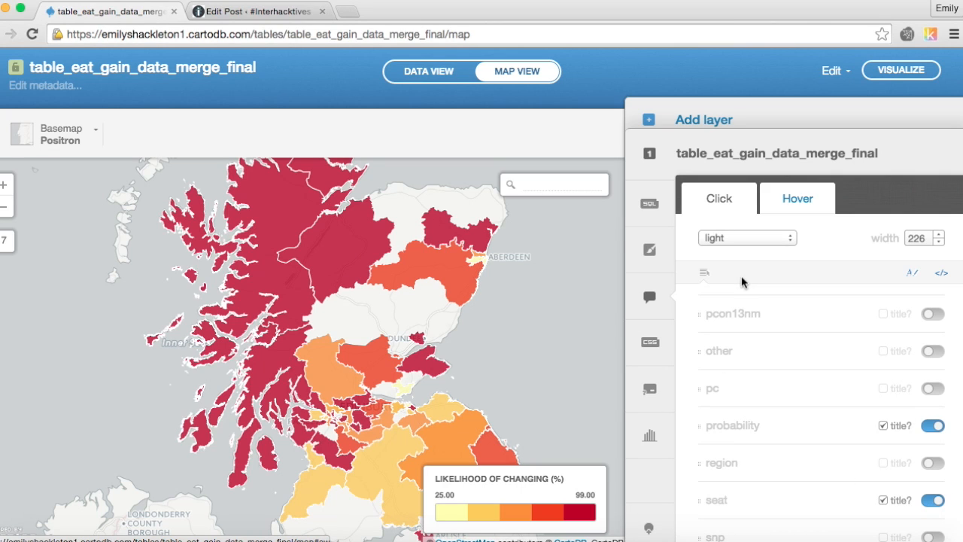
Step: Check the infowindow of the Inverness, Nairn, Badenoch and Strathspey constituency on the map, and close it
left_click_drag(425, 325, 396, 340)
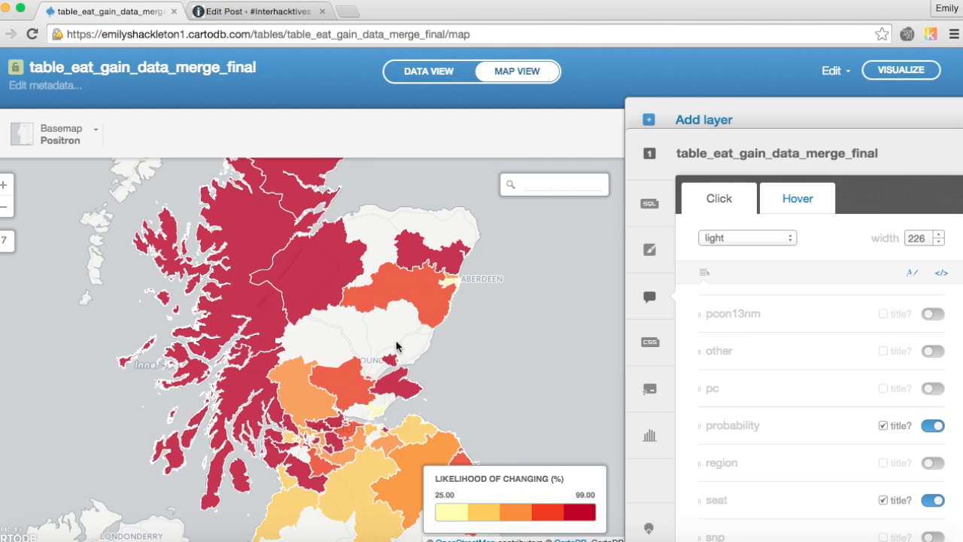
left_click(304, 292)
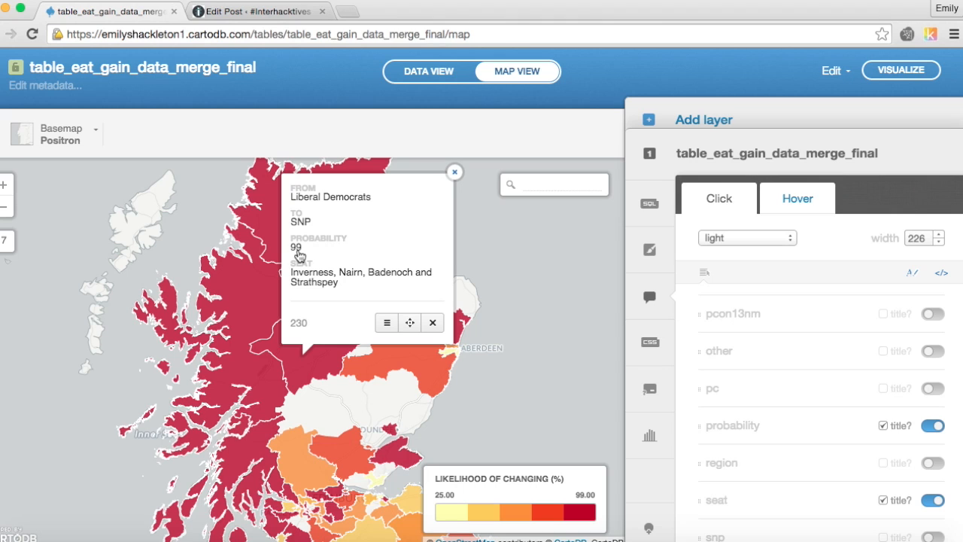
left_click(455, 177)
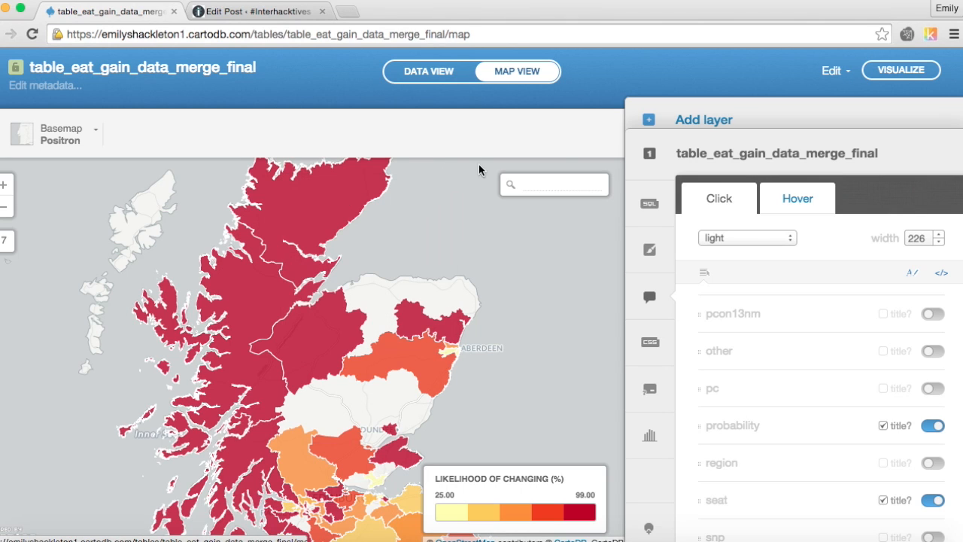
Step: Switch the click infowindow to custom HTML editing and review its popup markup
left_click(943, 277)
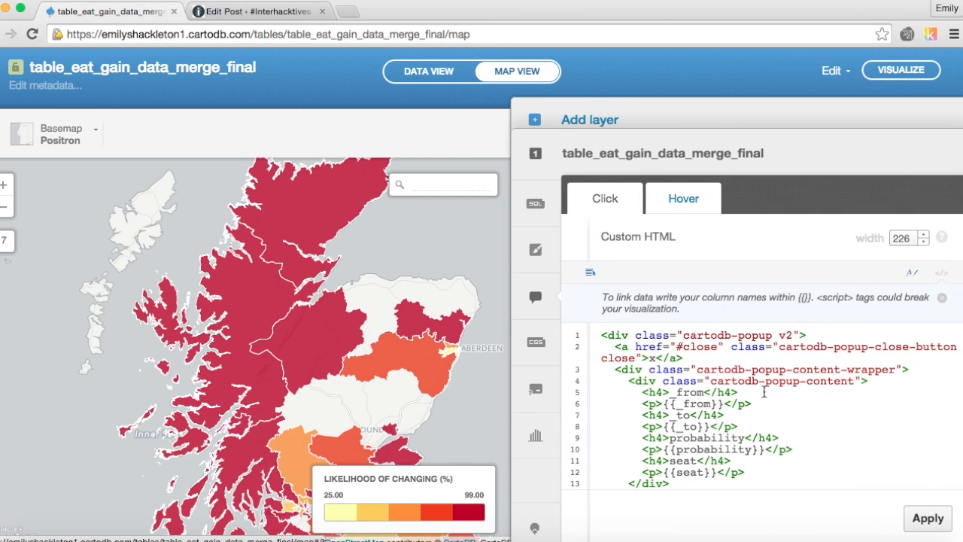
scroll(763, 391, "down", 2)
scroll(763, 391, "up", 2)
scroll(760, 413, "down", 2)
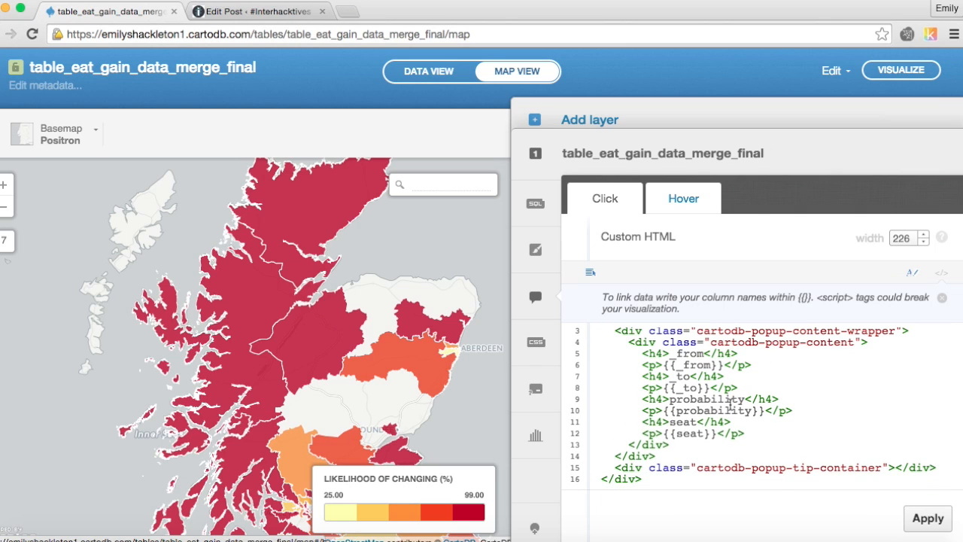
scroll(730, 404, "up", 1)
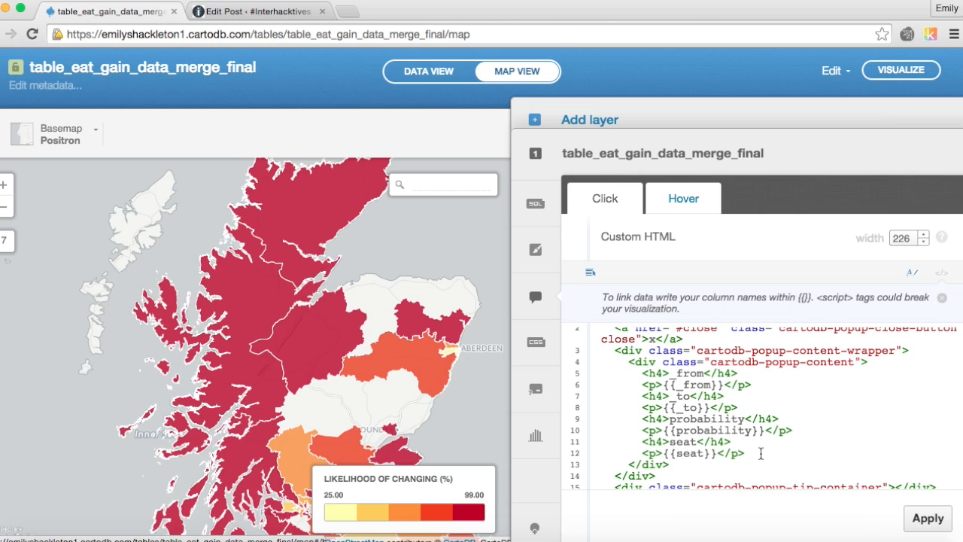
Step: Move the seat heading and {{seat}} paragraph above the _from heading in the infowindow HTML
left_click_drag(753, 453, 643, 442)
key("super+c")
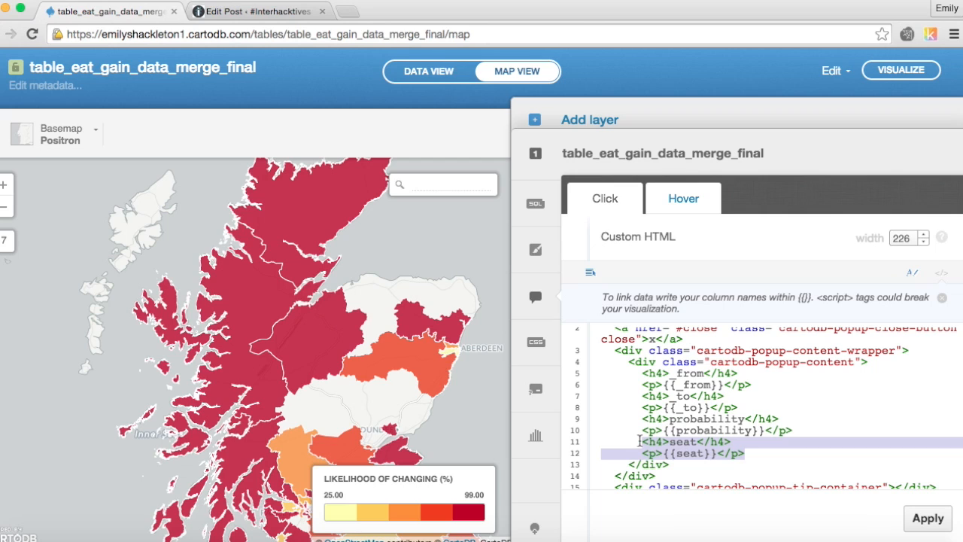
key("BackSpace")
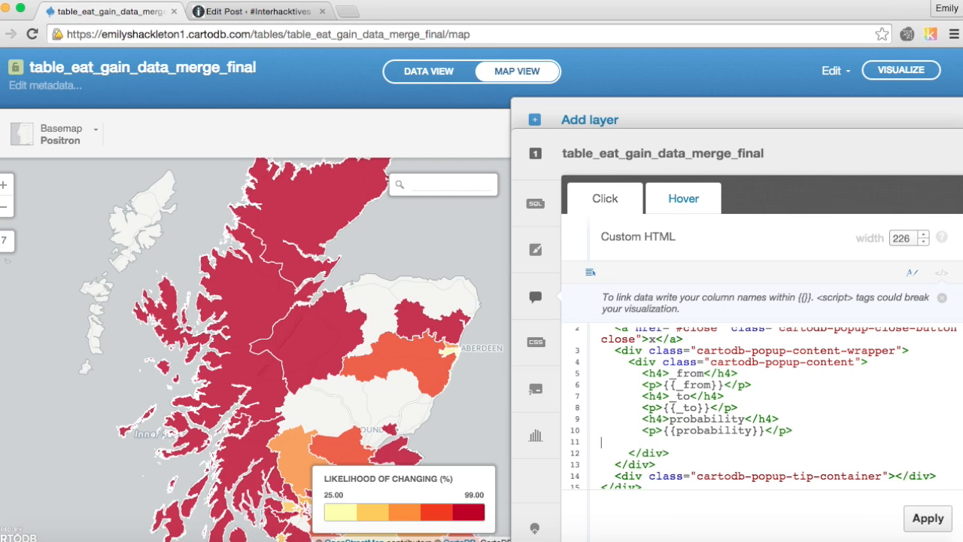
key("BackSpace")
type(">")
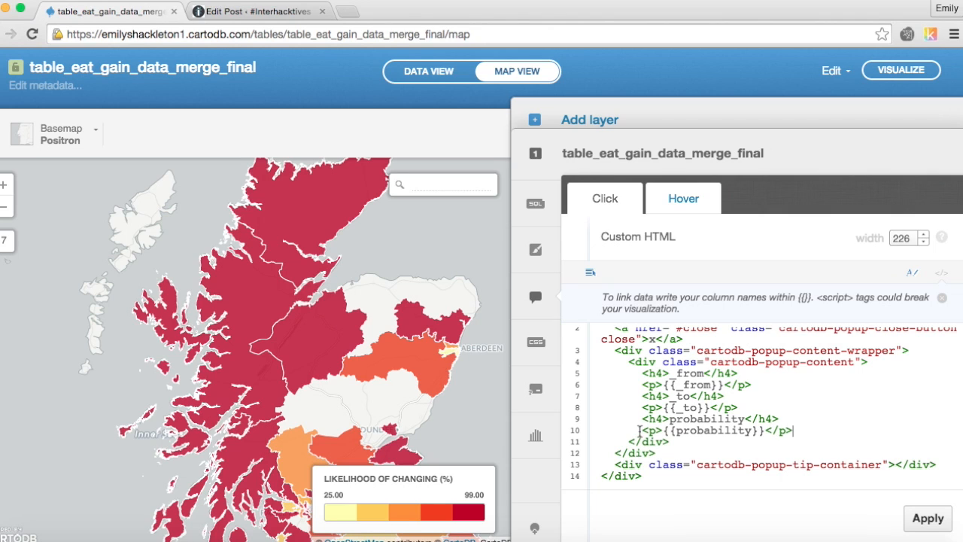
left_click(641, 373)
key("Return")
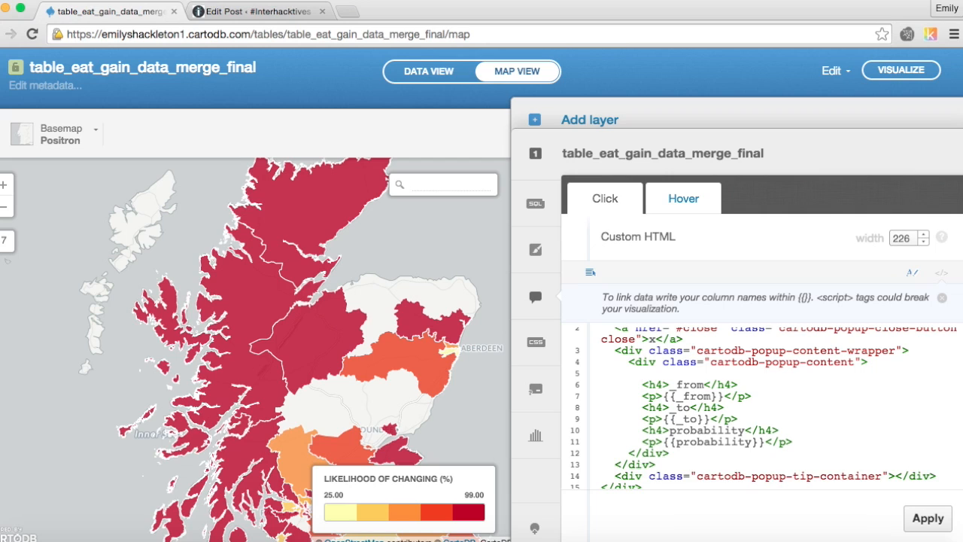
key("super+v")
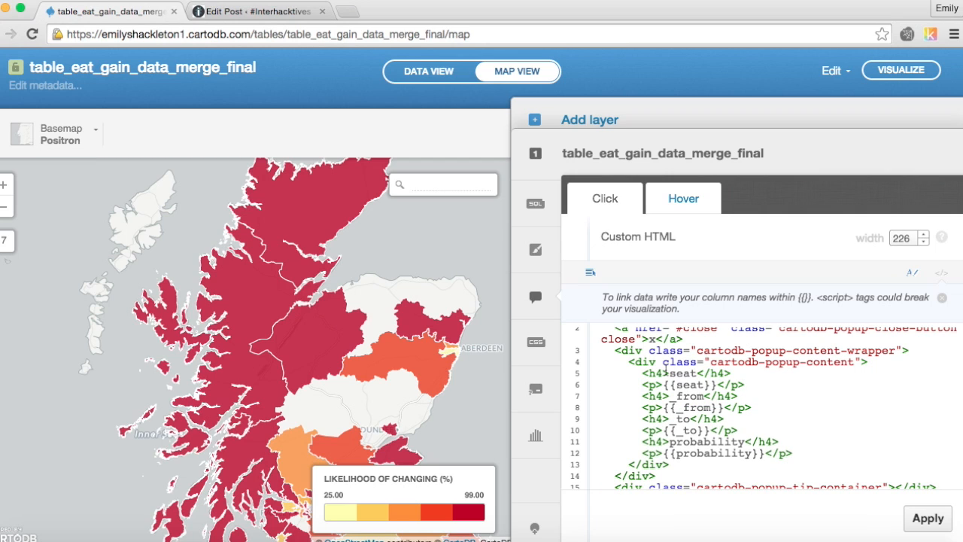
Step: Apply the click infowindow HTML and check the popup of the Ross, Skye and Lochaber constituency on the map
left_click(931, 522)
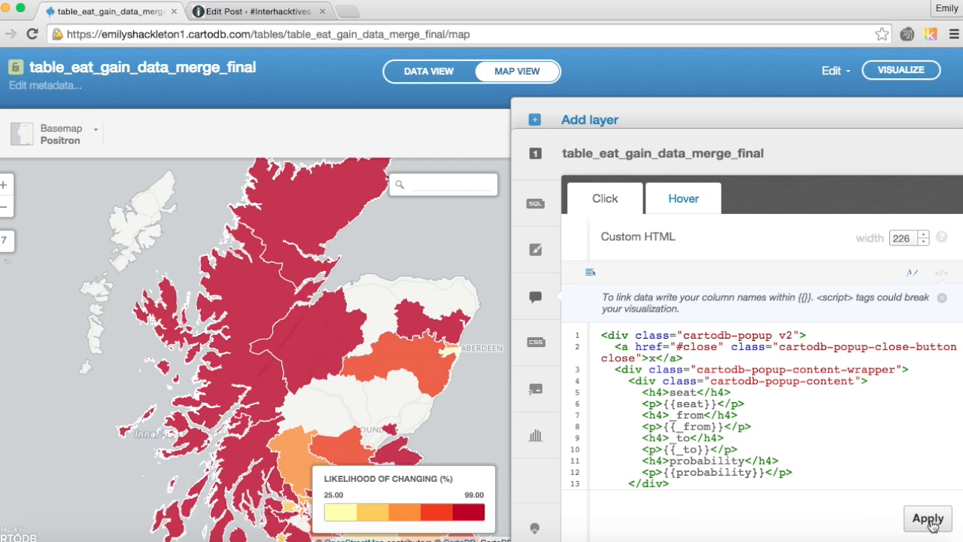
left_click(251, 312)
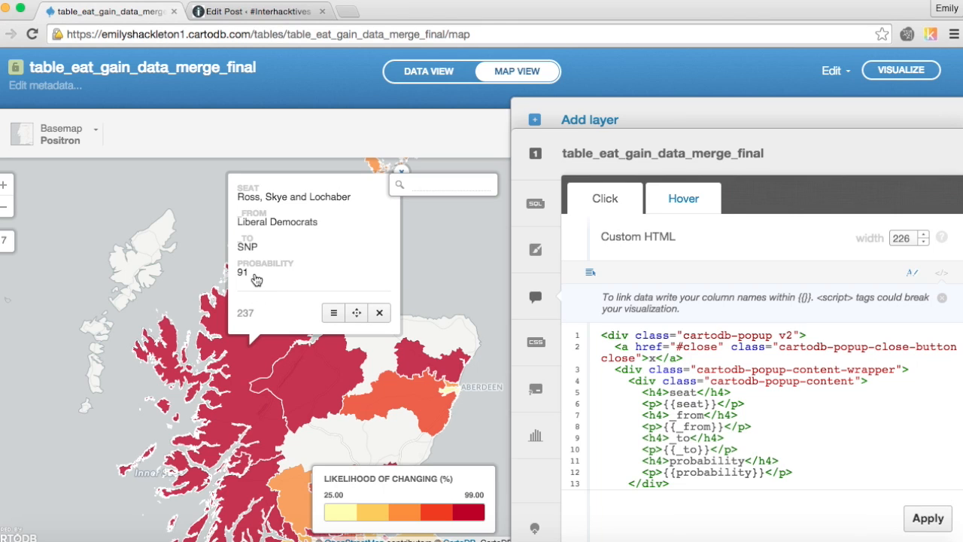
left_click(636, 431)
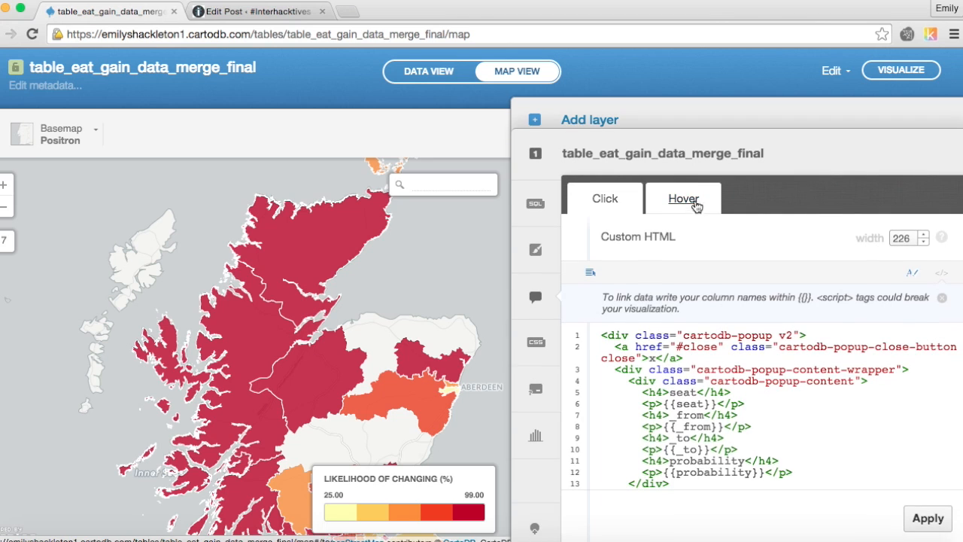
Step: Add the seat and probability columns, with their titles, to the hover infowindow
left_click(696, 207)
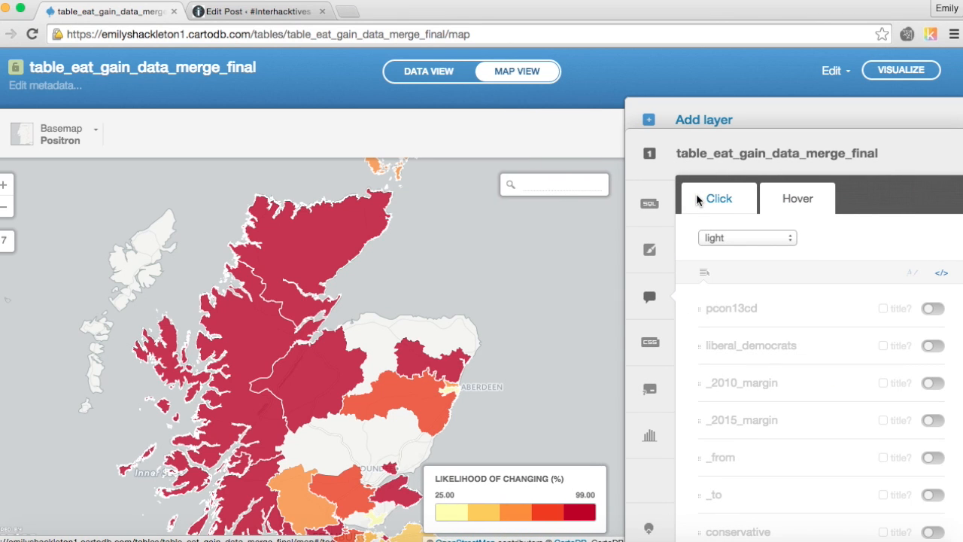
scroll(876, 445, "down", 1)
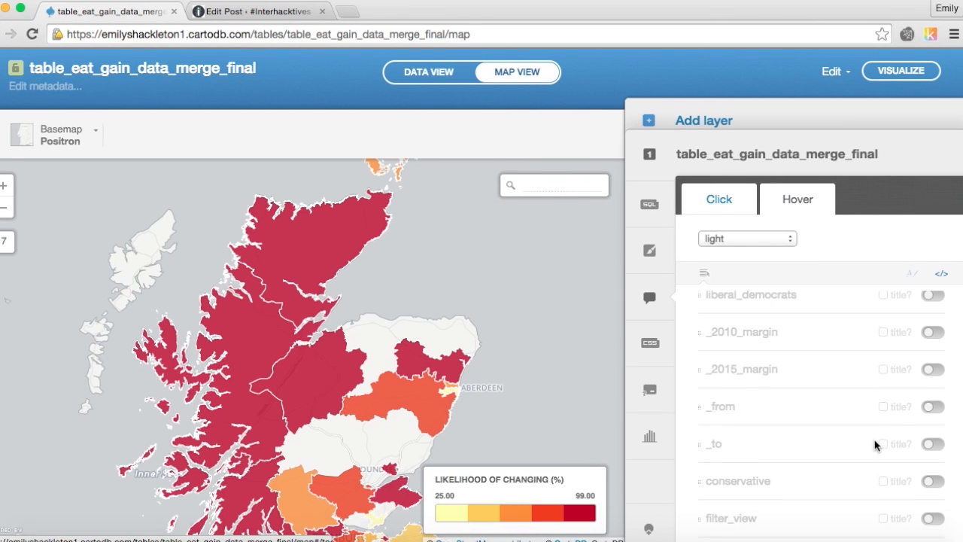
scroll(875, 444, "down", 5)
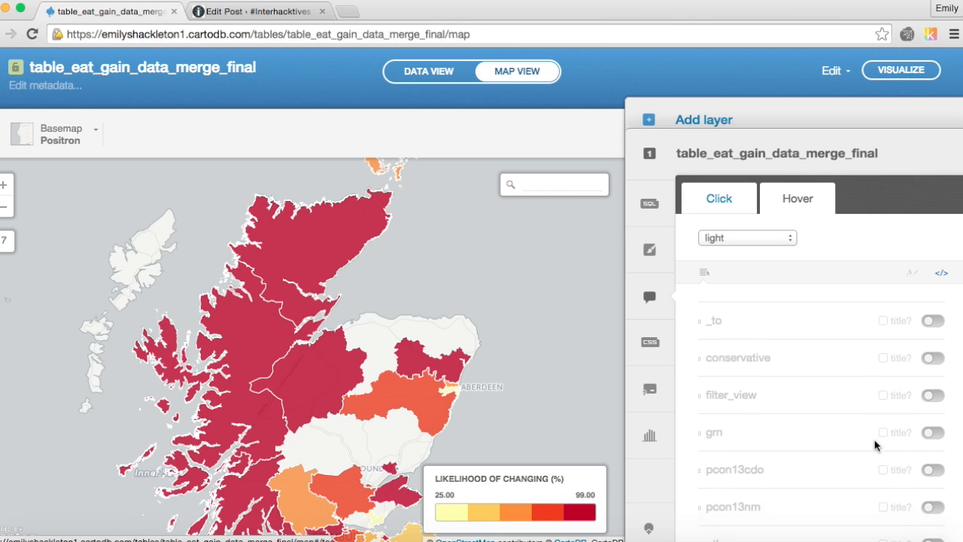
scroll(875, 445, "down", 5)
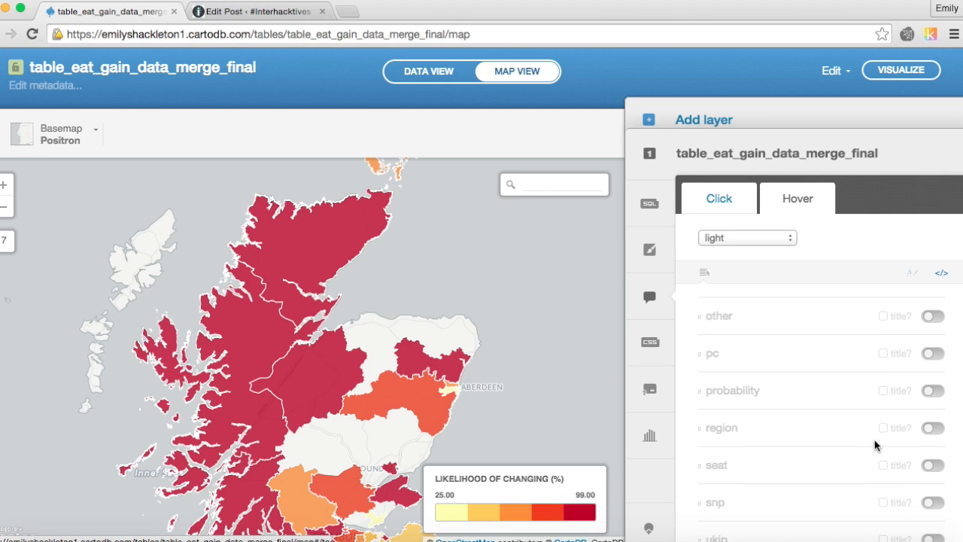
left_click(931, 429)
left_click(932, 429)
left_click(932, 429)
left_click(931, 429)
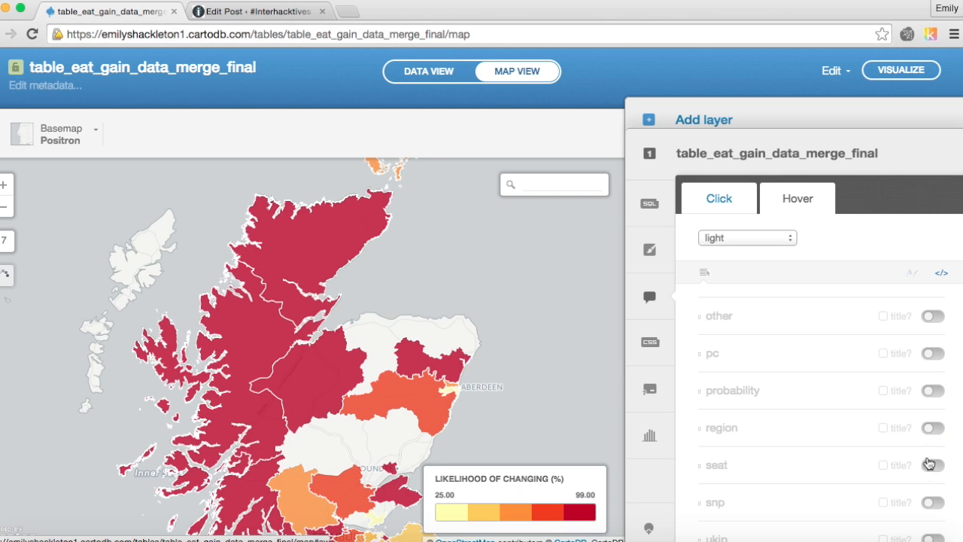
left_click(933, 467)
scroll(933, 470, "down", 3)
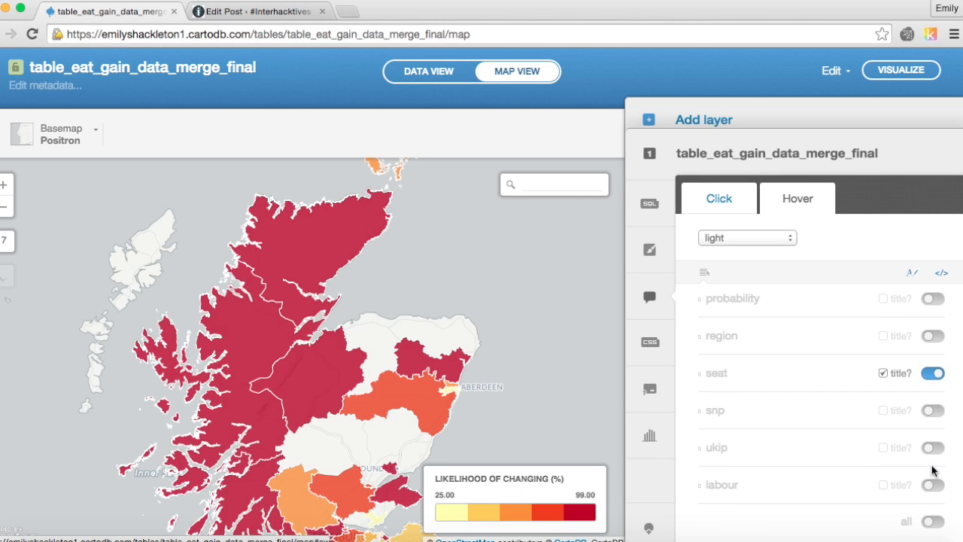
scroll(931, 471, "up", 1)
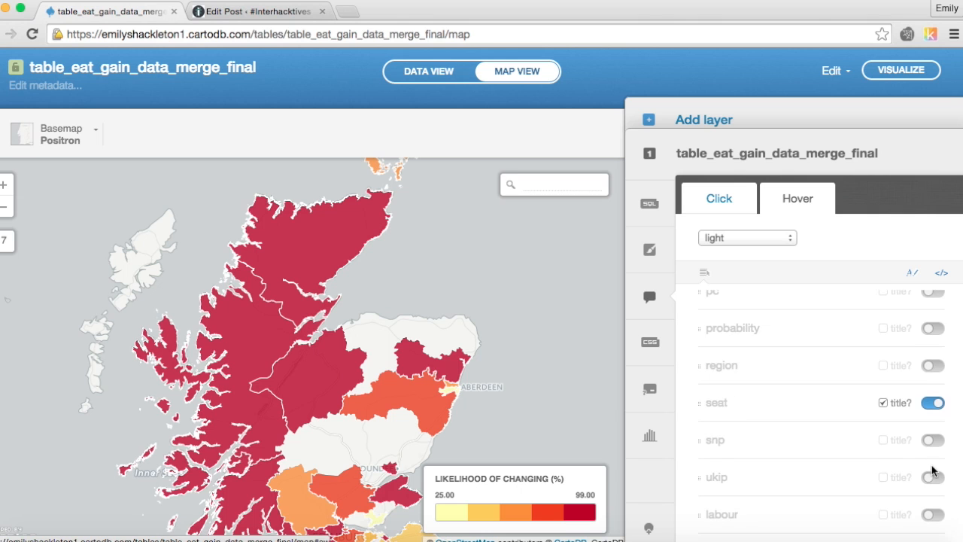
left_click(933, 328)
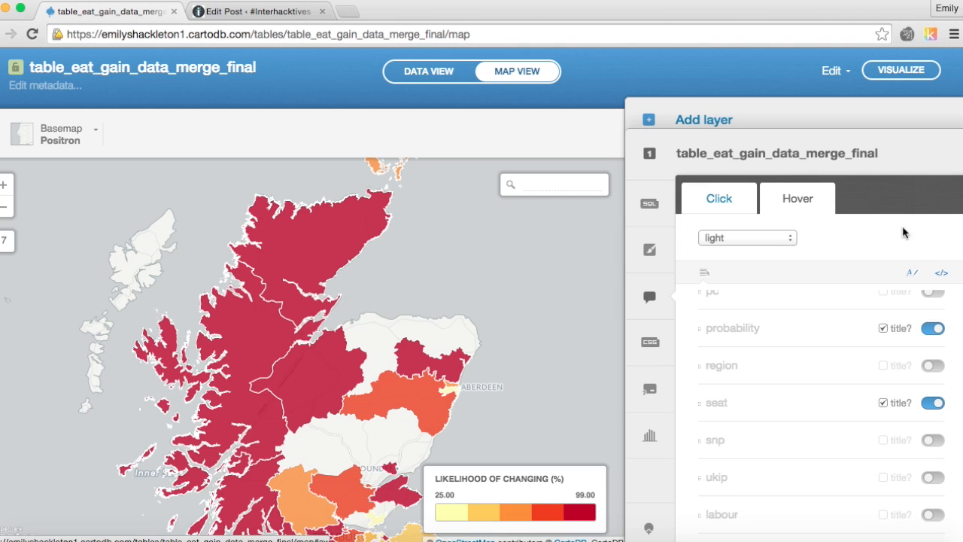
Step: Switch the hover infowindow to custom HTML, move the seat heading and {{seat}} paragraph above the probability heading, and apply the change
left_click(942, 276)
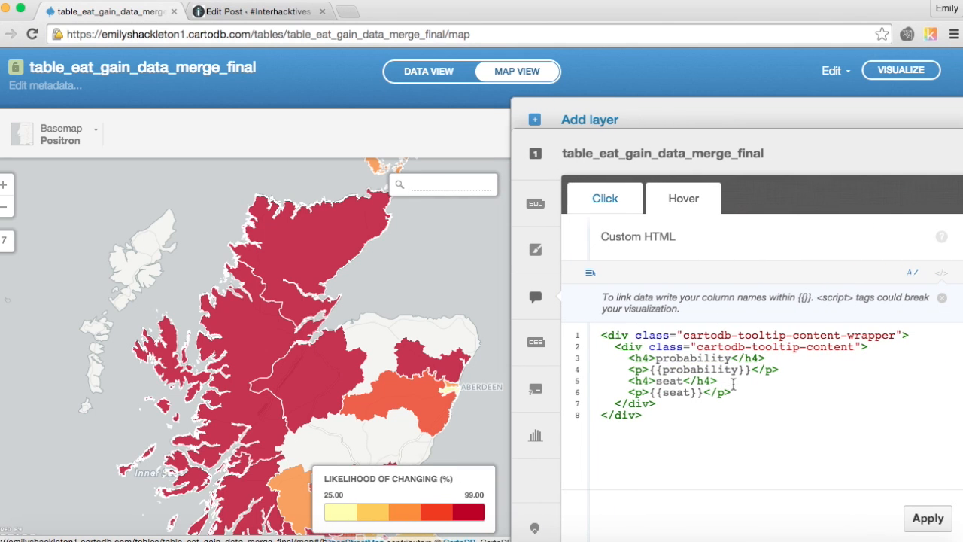
left_click_drag(733, 394, 629, 381)
key("super+c")
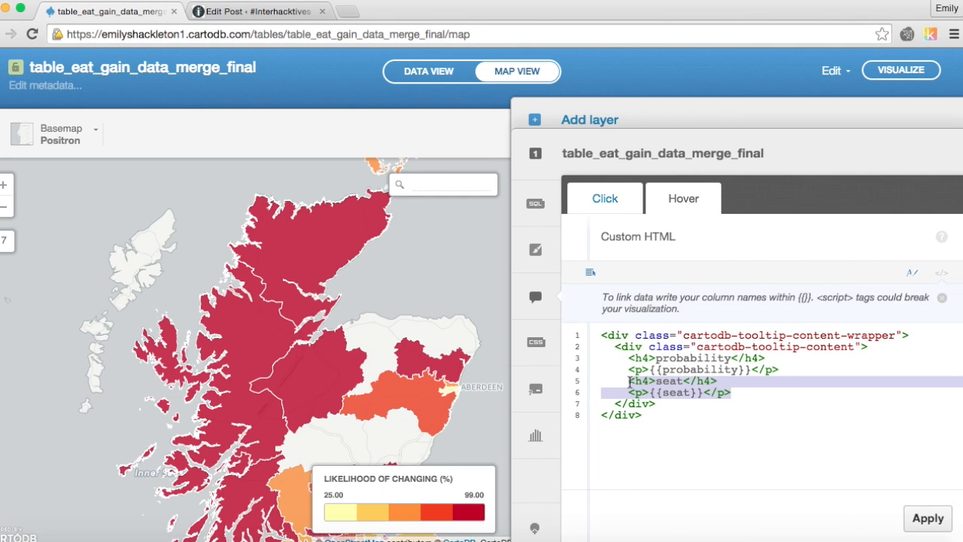
key("BackSpace")
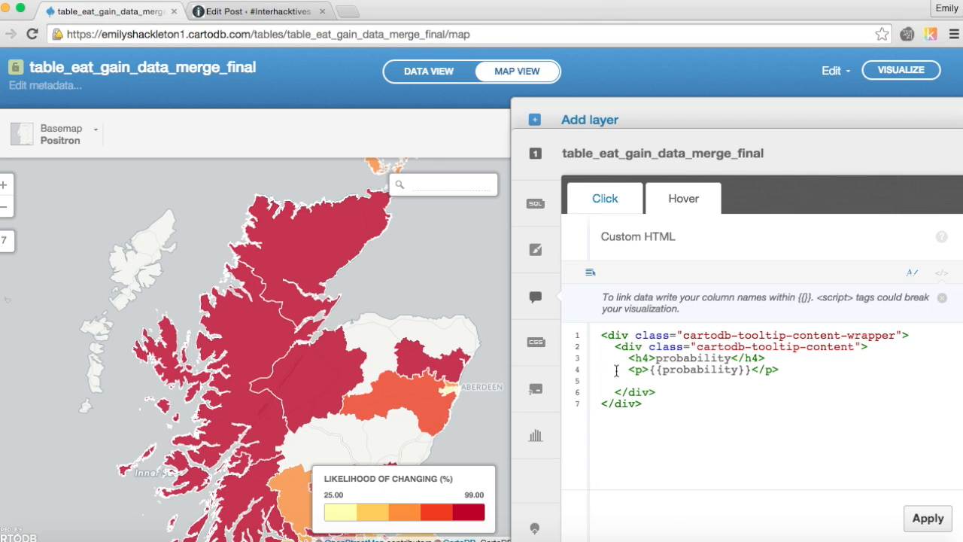
left_click(630, 358)
key("Return")
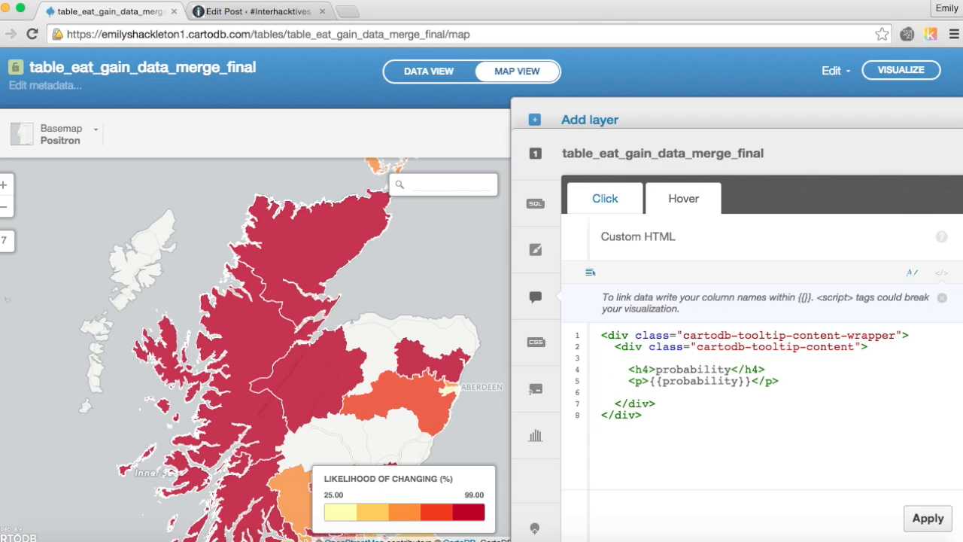
key("Return")
key("super+v")
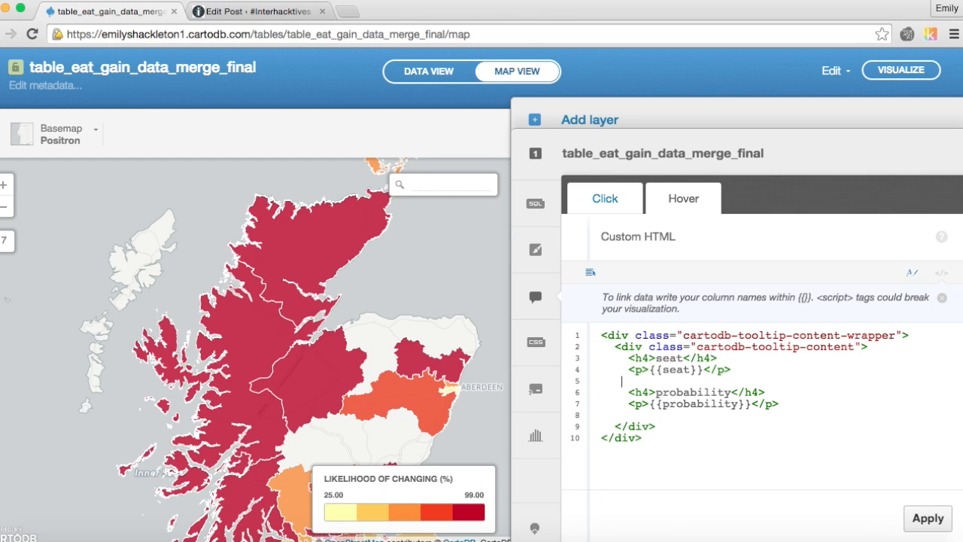
key("BackSpace")
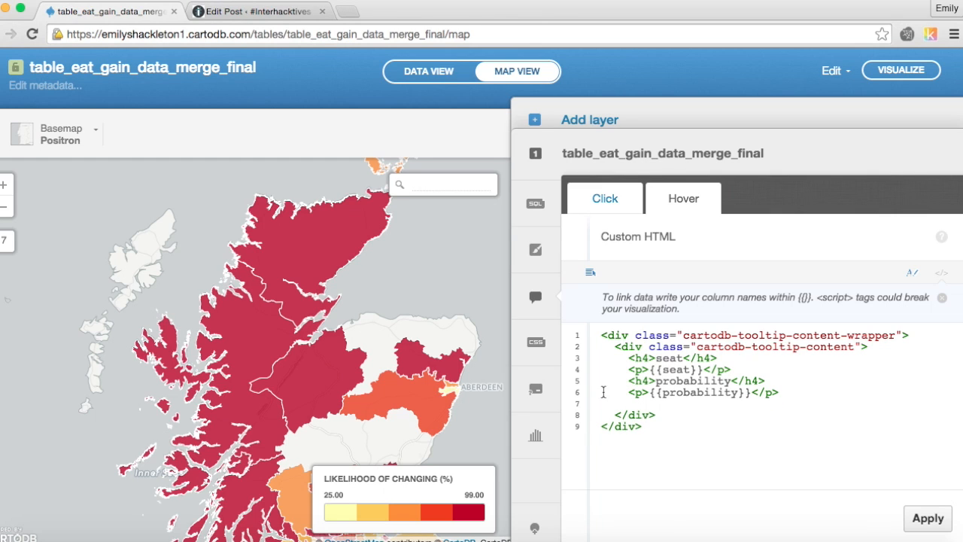
key("BackSpace")
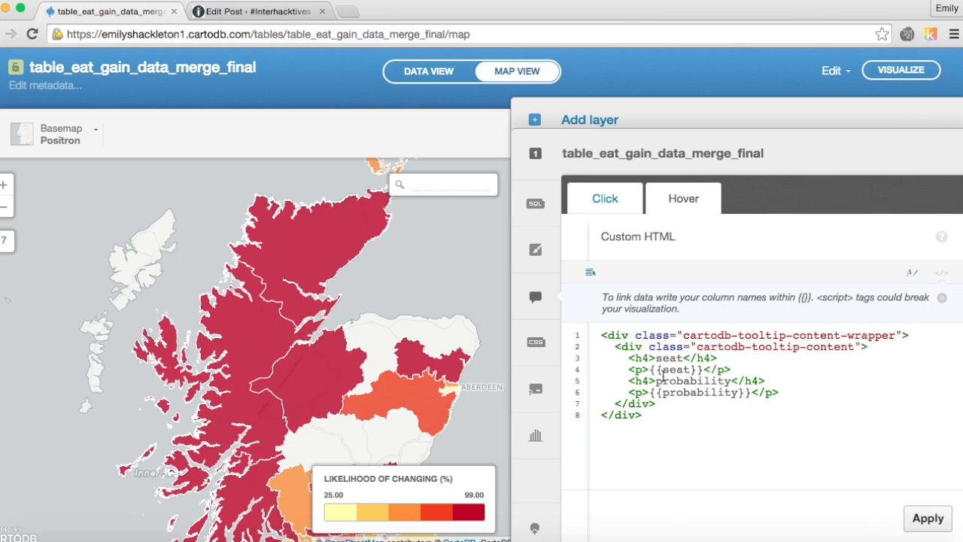
left_click(927, 518)
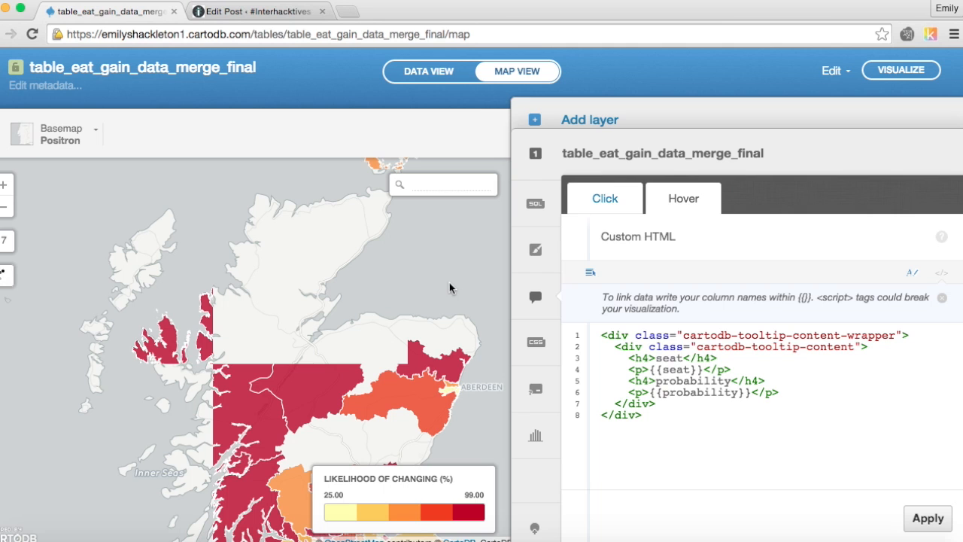
Step: Check the click popup of West Aberdeenshire and Kincardine and the hover tooltips of the surrounding constituencies
double_click(419, 388)
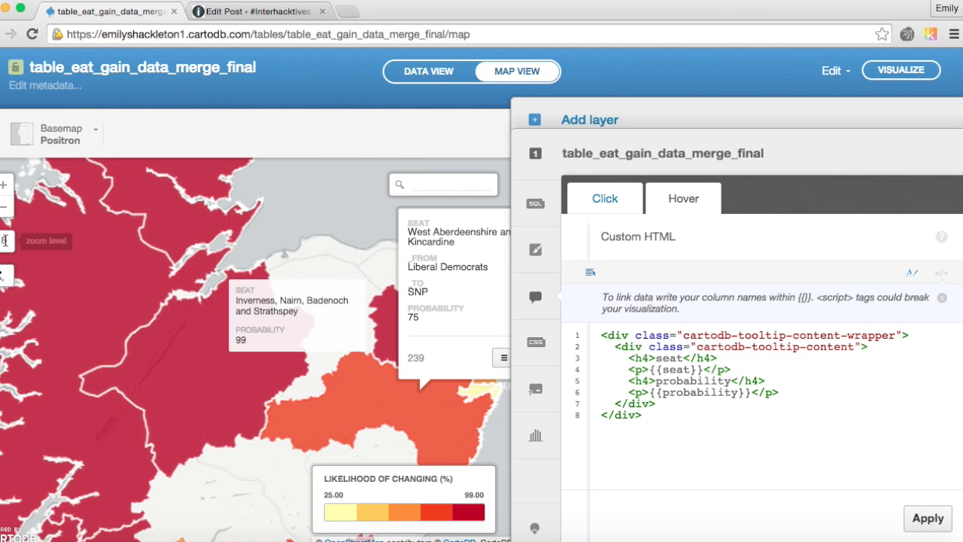
left_click(4, 206)
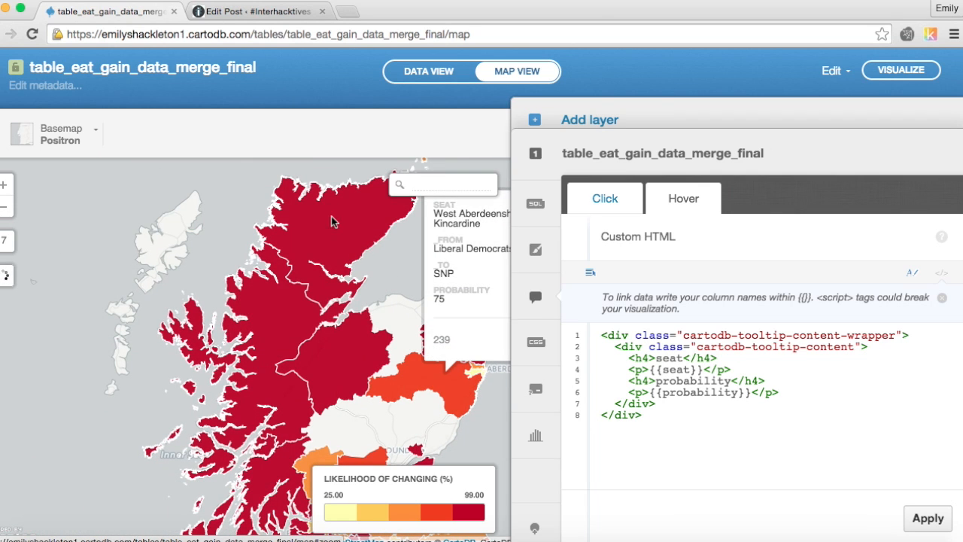
mouse_move(272, 289)
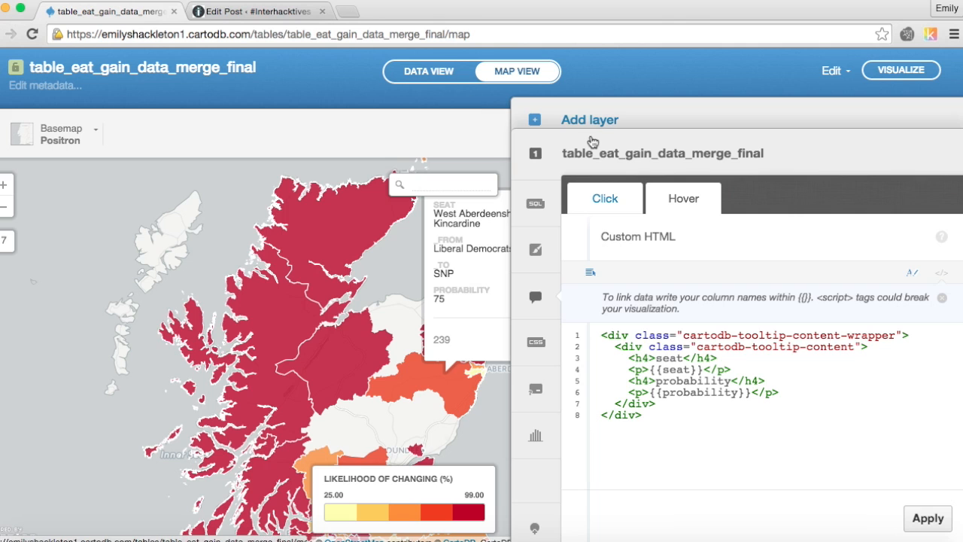
Step: Collapse the layer editor and zoom the map out to level 5 to show the whole United Kingdom
left_click(606, 153)
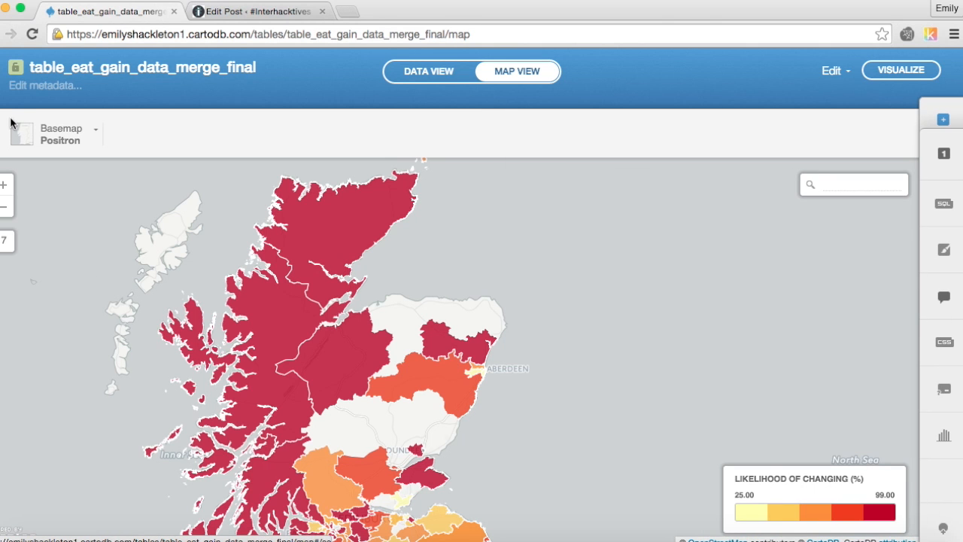
left_click(4, 208)
left_click(5, 207)
left_click_drag(181, 361, 168, 289)
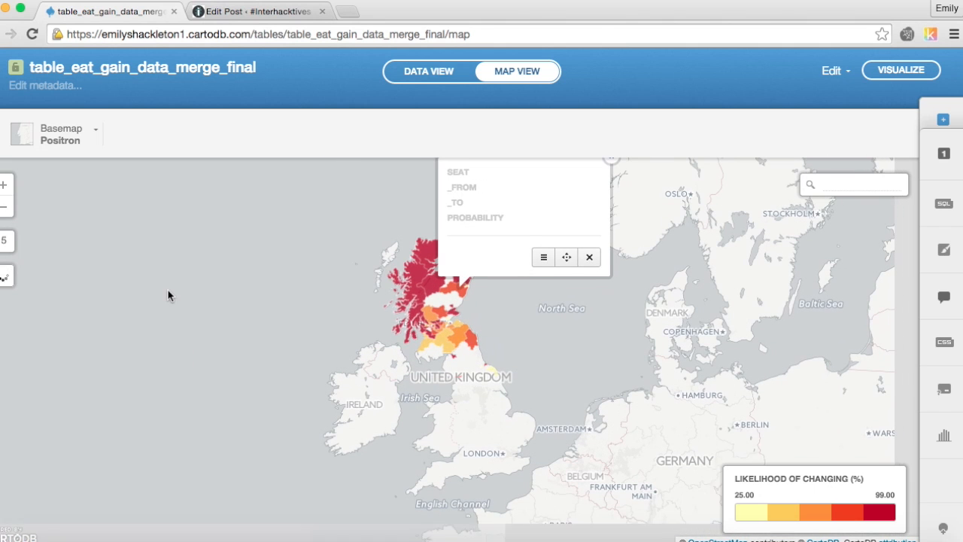
Step: Try the CartoDB World Midnight Commander basemap under the choropleth
left_click(64, 145)
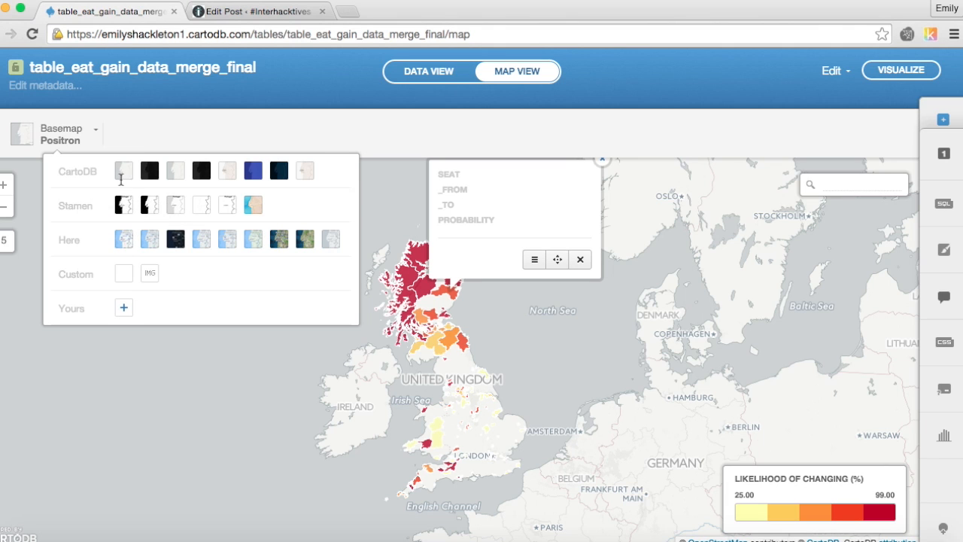
left_click(123, 174)
left_click(71, 140)
left_click(279, 171)
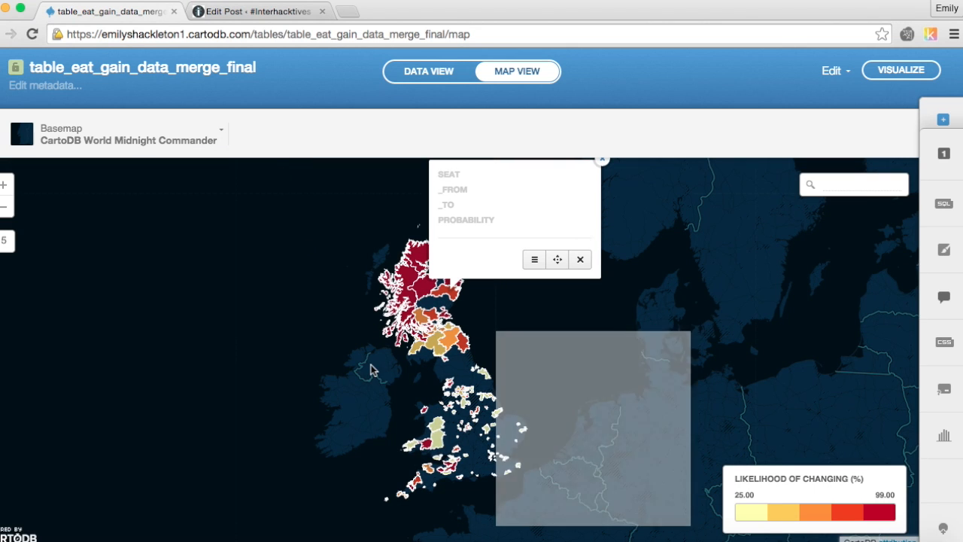
left_click_drag(369, 363, 366, 371)
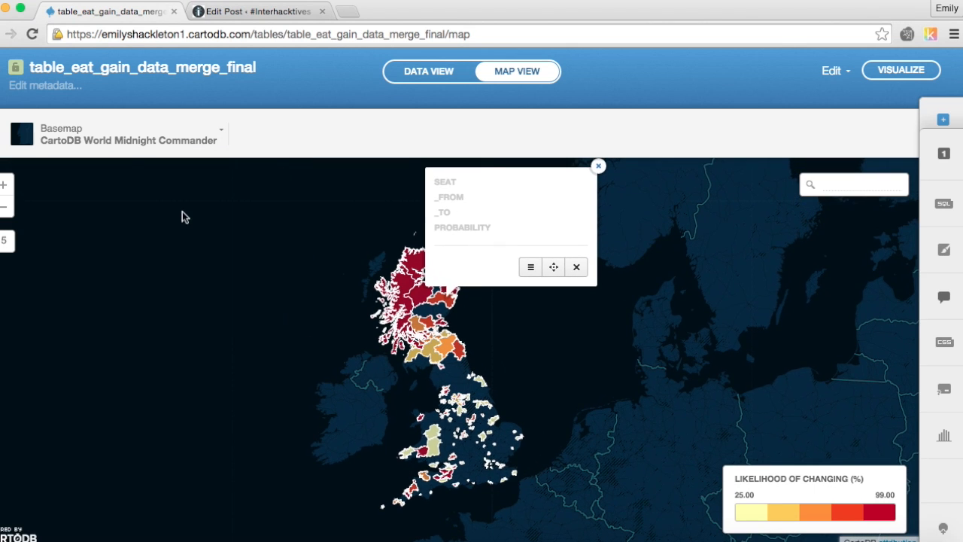
Step: Try the Nokia Hybrid Day basemap and the Stamen Watercolor basemap under the choropleth
left_click(129, 147)
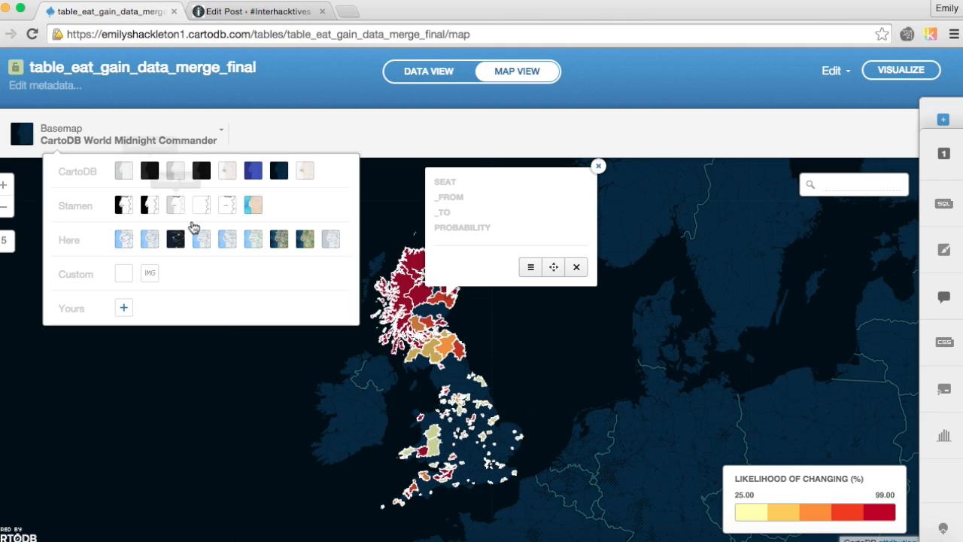
left_click(279, 239)
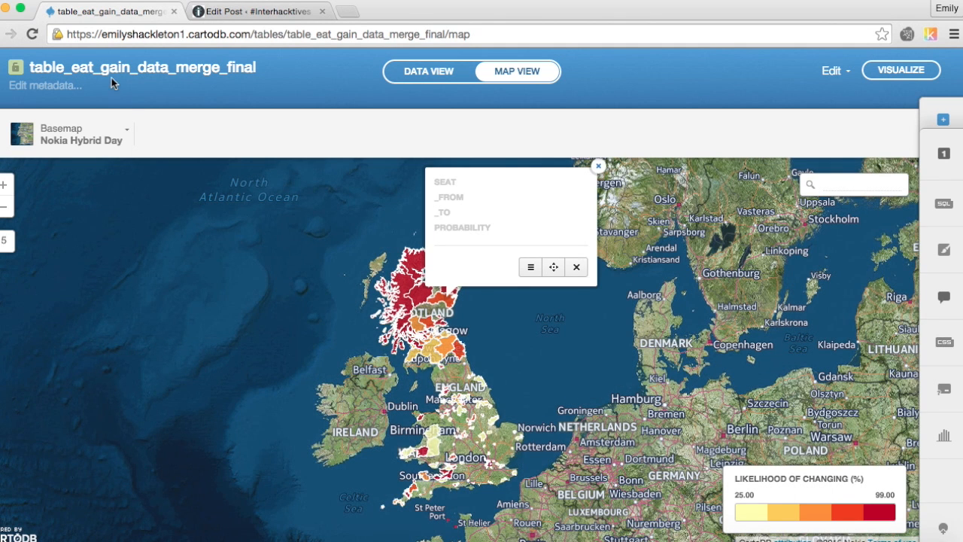
left_click(102, 139)
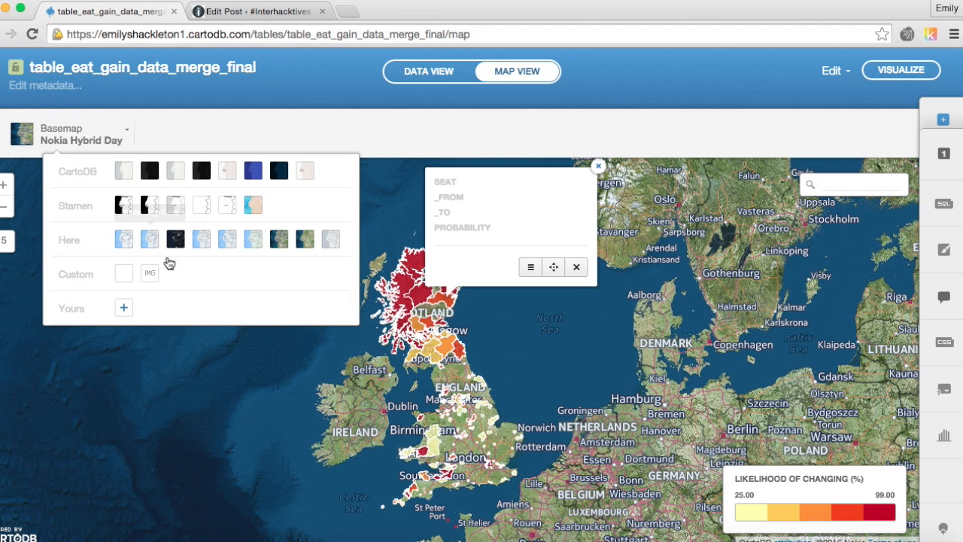
left_click(254, 205)
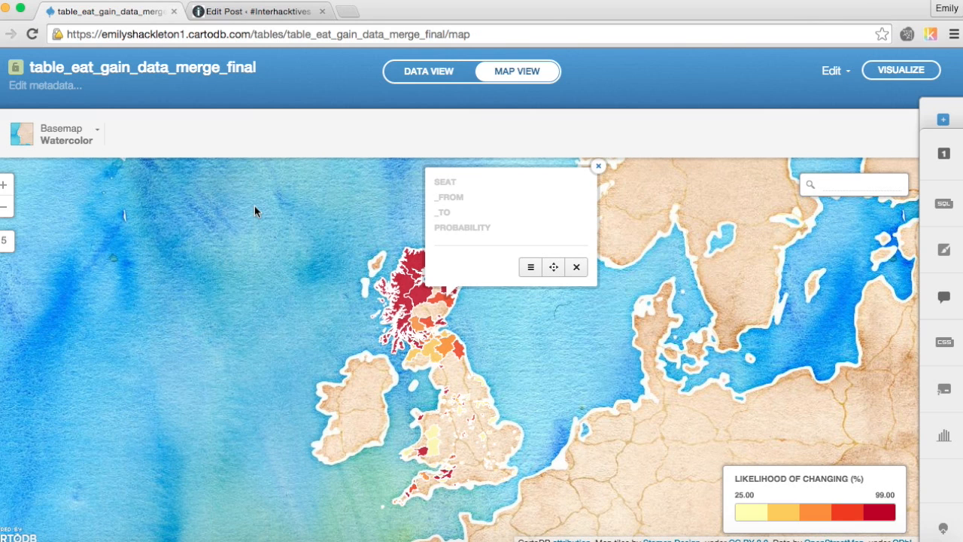
Step: Set the basemap back to Positron, close the open infowindow and recentre the map on the United Kingdom
left_click(74, 142)
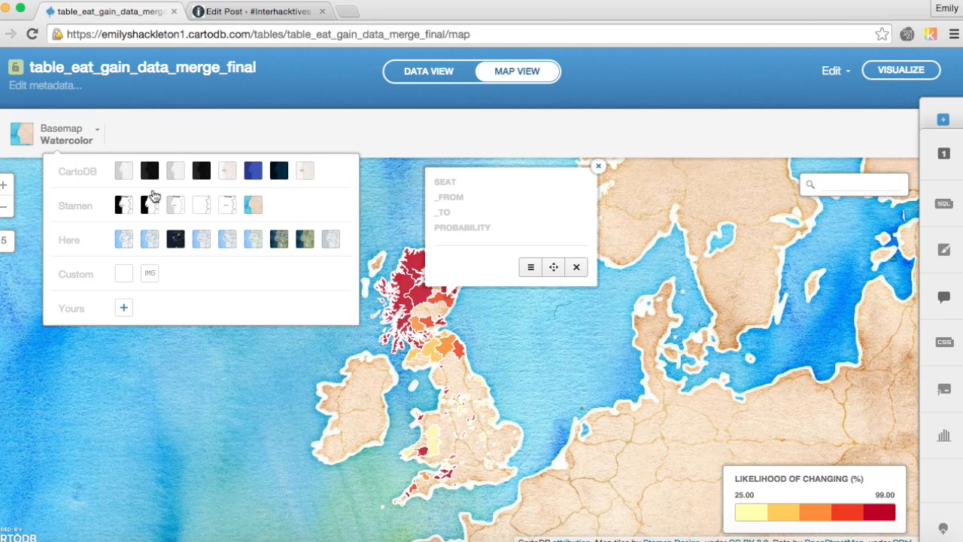
left_click(123, 171)
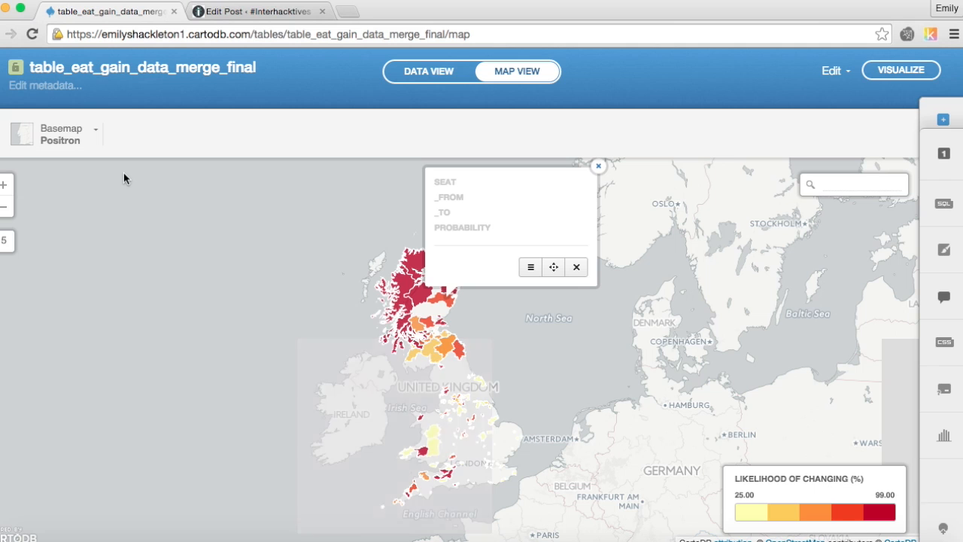
left_click(598, 165)
left_click_drag(567, 218, 596, 198)
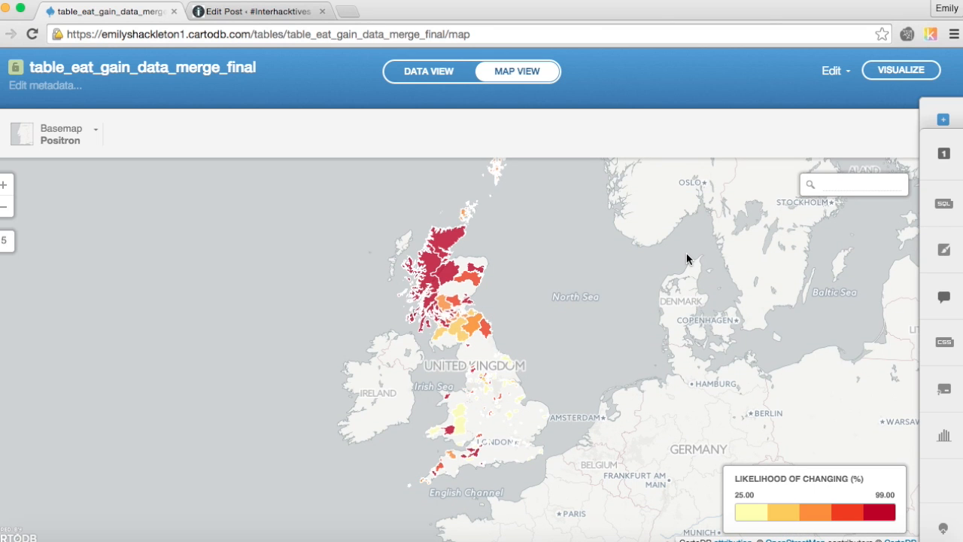
Step: Create a visualization from the map, named "Seats likely to change 2015 election"
left_click(902, 70)
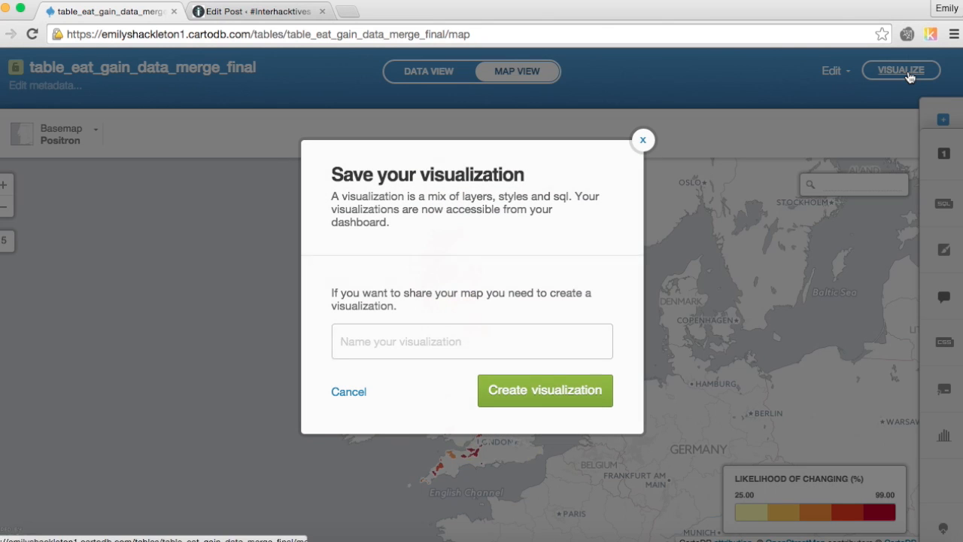
left_click(442, 341)
type("S")
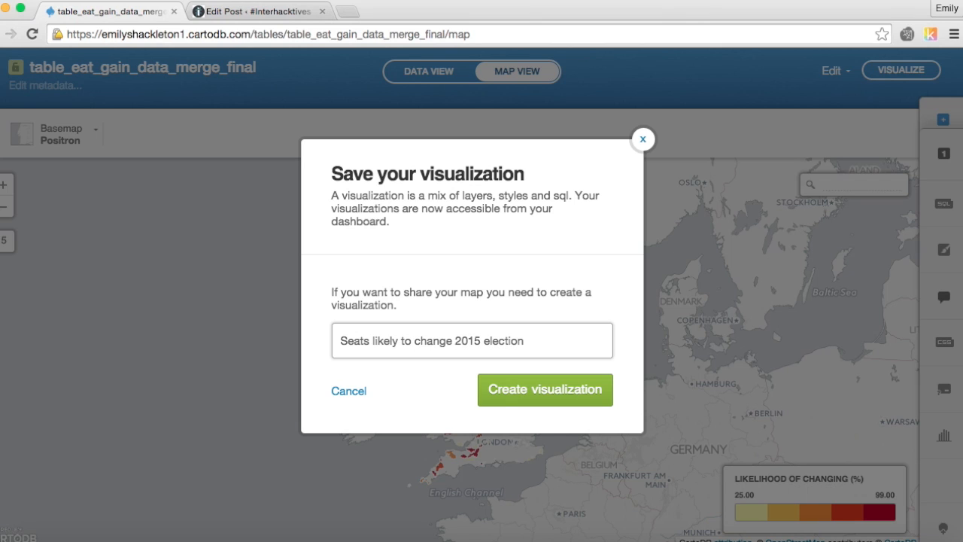
left_click(567, 391)
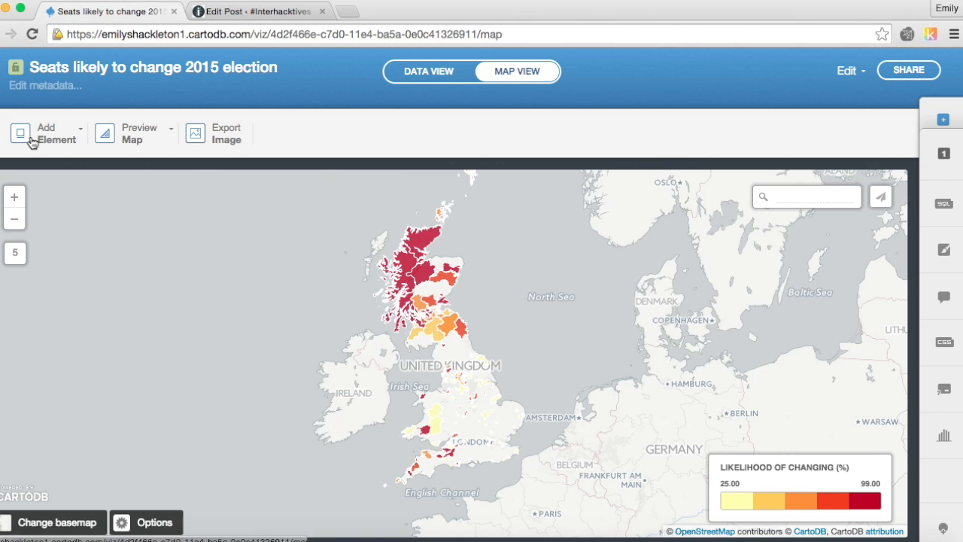
left_click(164, 133)
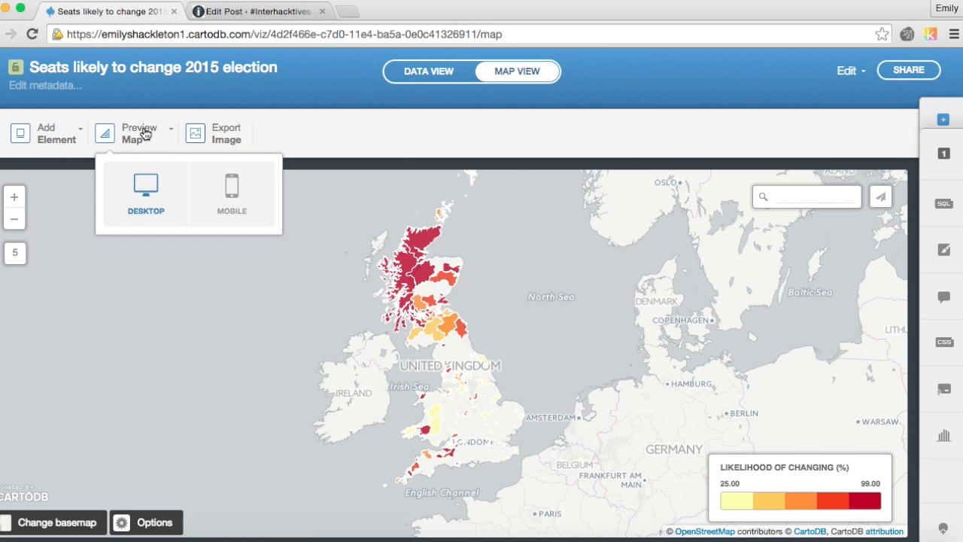
left_click(146, 133)
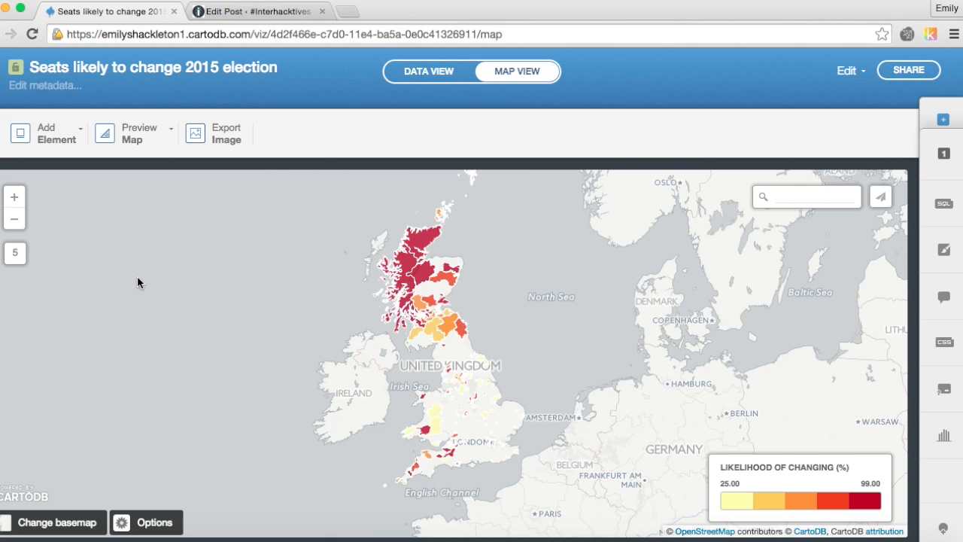
Step: Add a title item to the map and place it over the sea west of Scotland
left_click(47, 139)
left_click(47, 139)
left_click(47, 139)
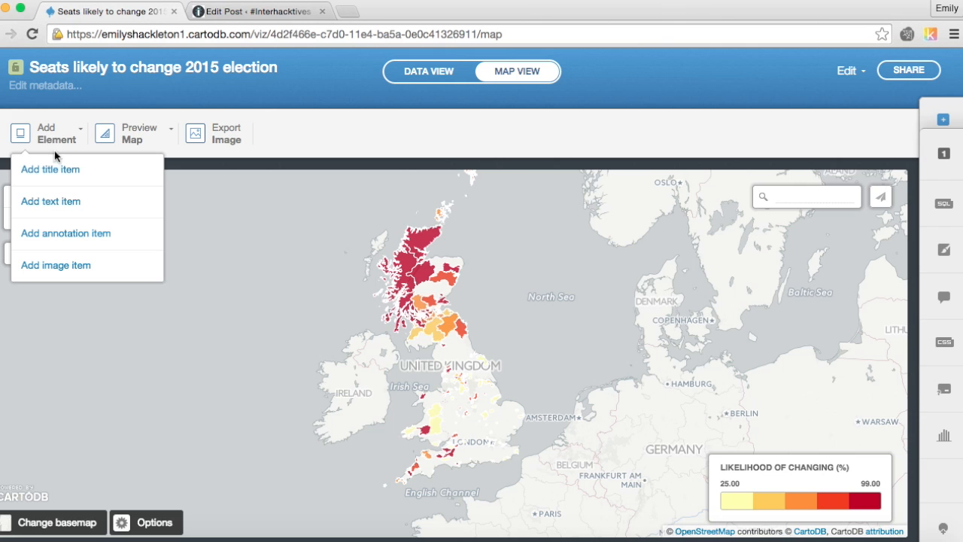
left_click(59, 169)
left_click_drag(391, 262, 346, 275)
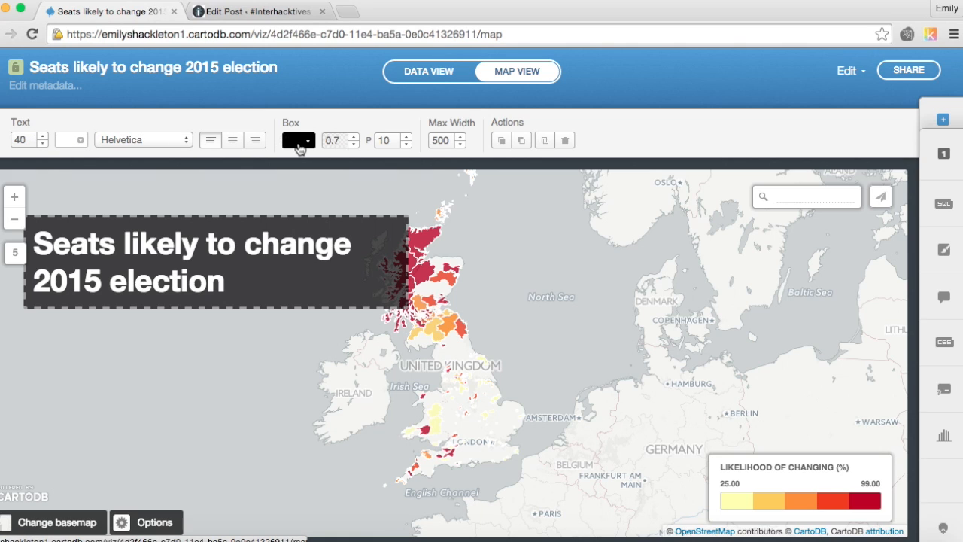
Step: Try opacities of 0.2, 0 and 1 for the title's black box
left_click(353, 146)
left_click(354, 147)
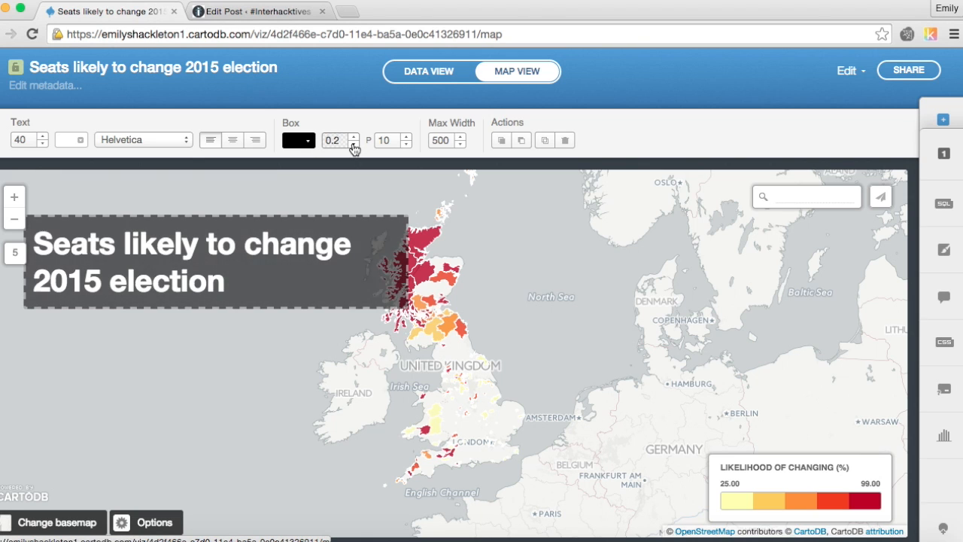
left_click(354, 146)
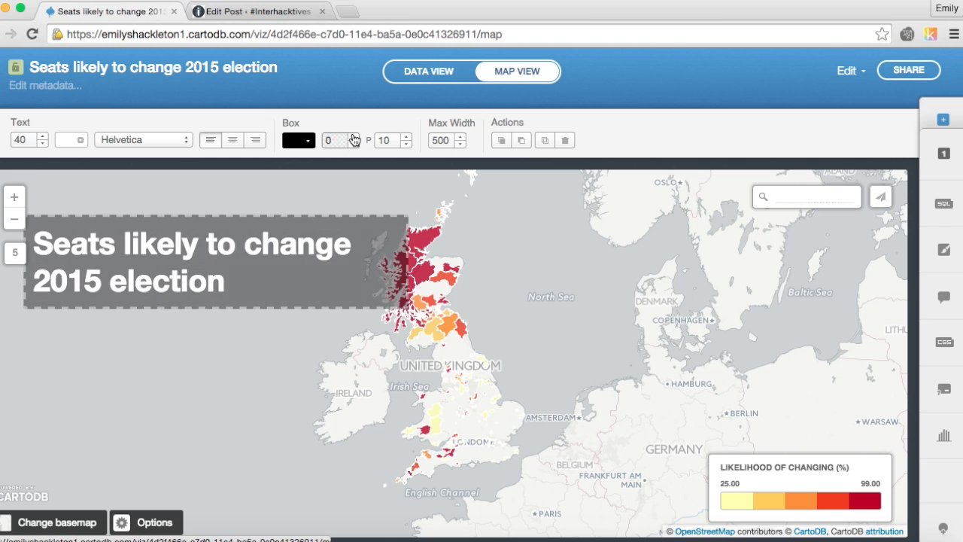
left_click(354, 137)
left_click(353, 137)
left_click(354, 137)
left_click(353, 136)
left_click(354, 137)
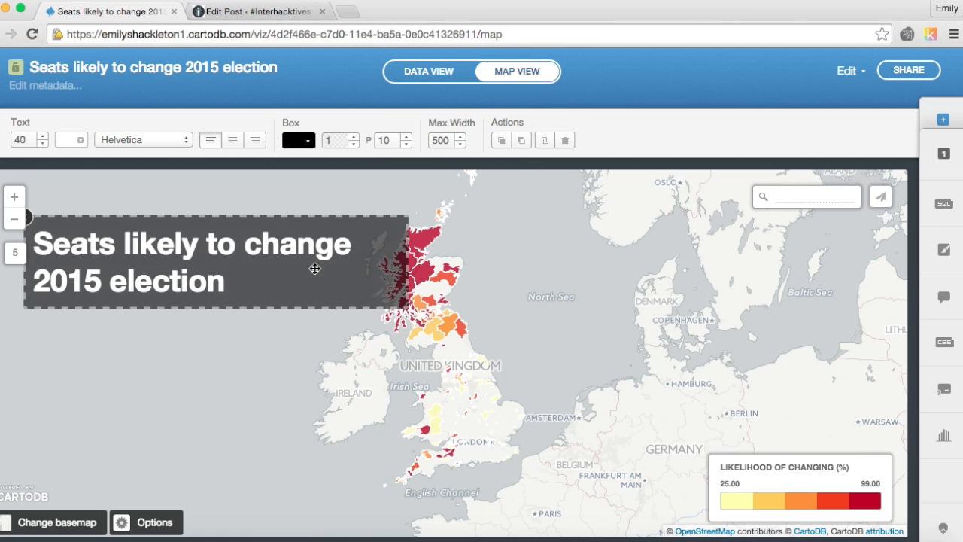
Step: Move the title slightly further down the map and set its box opacity to 0.8
mouse_move(316, 273)
left_mouse_down()
mouse_move(286, 293)
mouse_move(298, 300)
mouse_move(325, 283)
left_mouse_up()
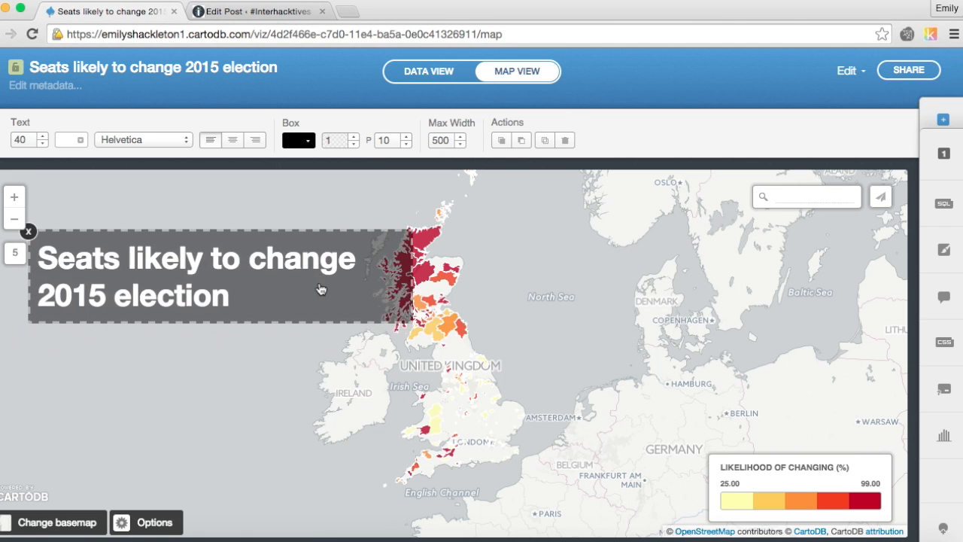
left_click(354, 144)
left_click(354, 144)
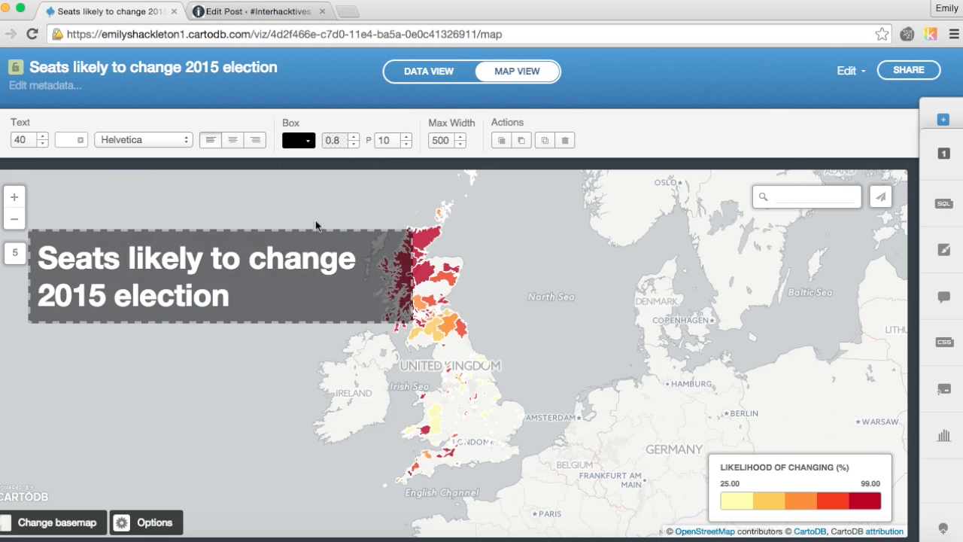
Step: Turn on scroll wheel zoom in the visualization's options, and try the layer selector before switching it off again
left_click(151, 524)
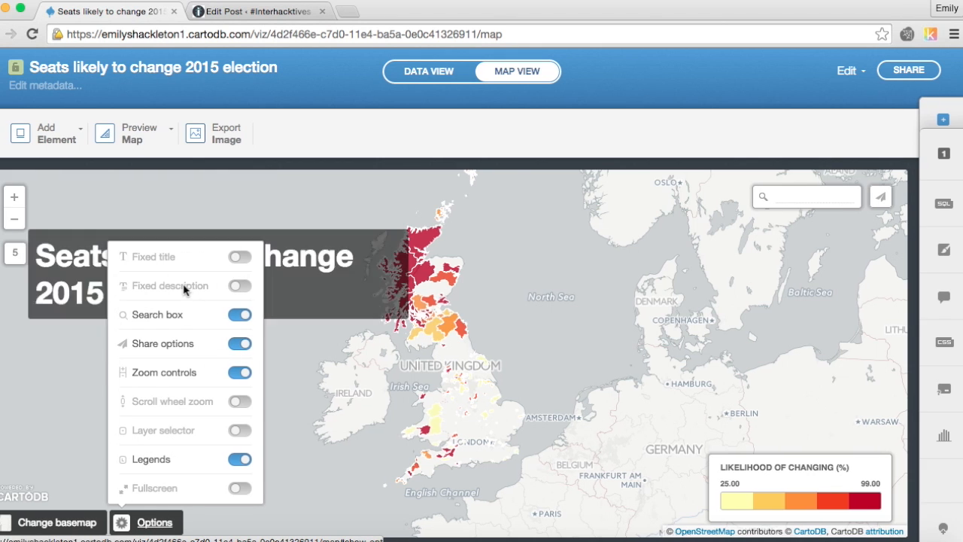
left_click(241, 404)
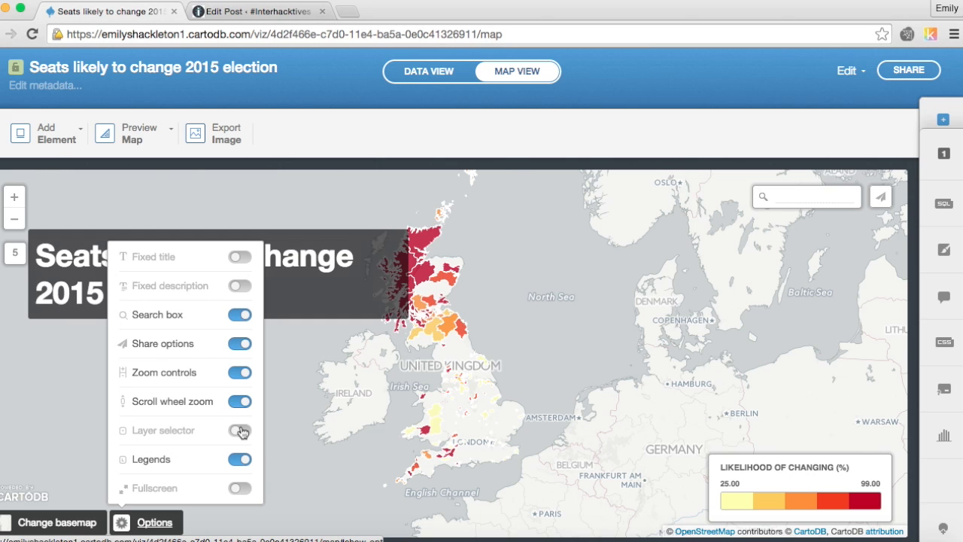
left_click(241, 430)
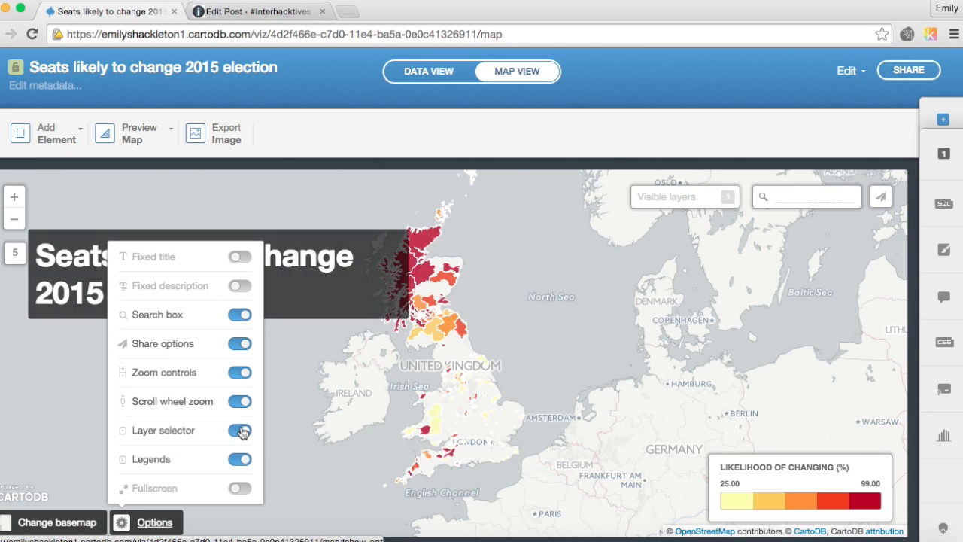
left_click(240, 432)
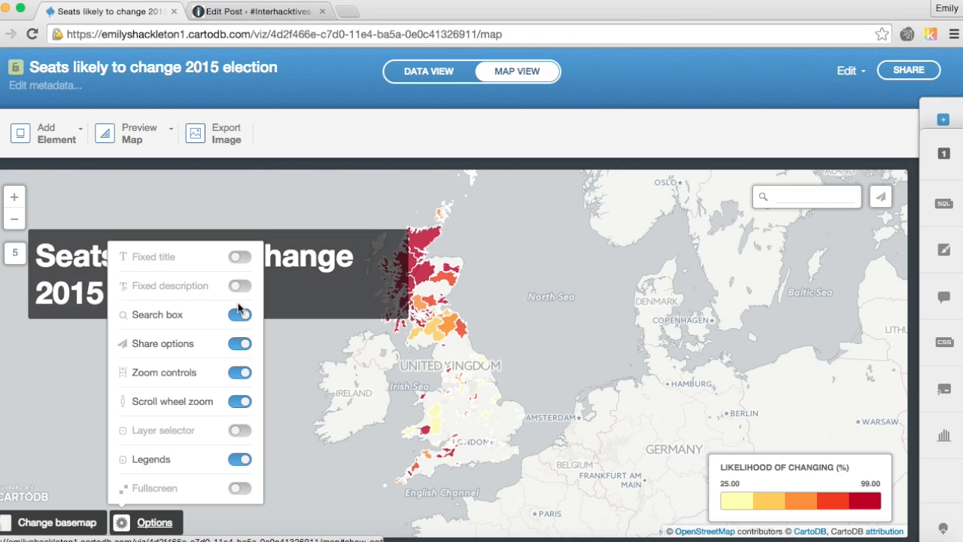
left_click(786, 198)
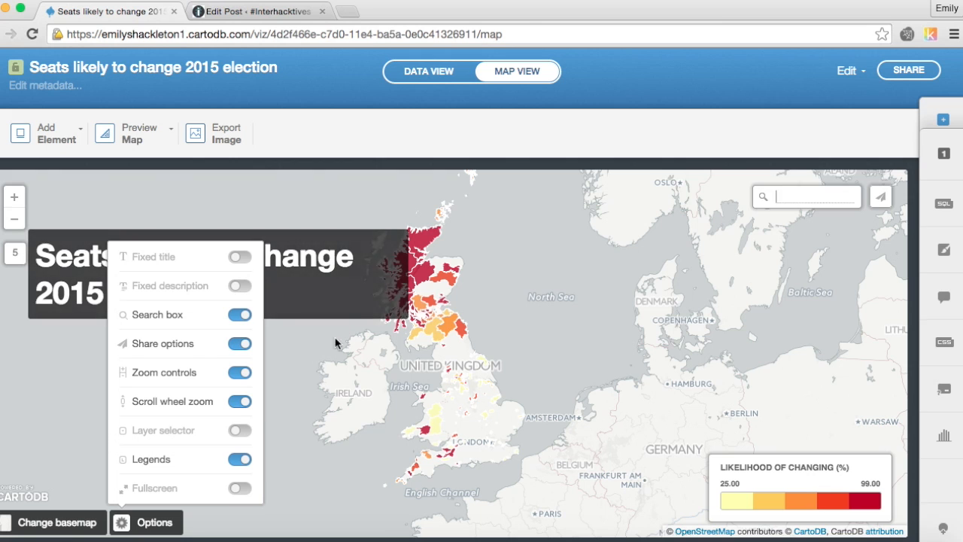
left_click(150, 522)
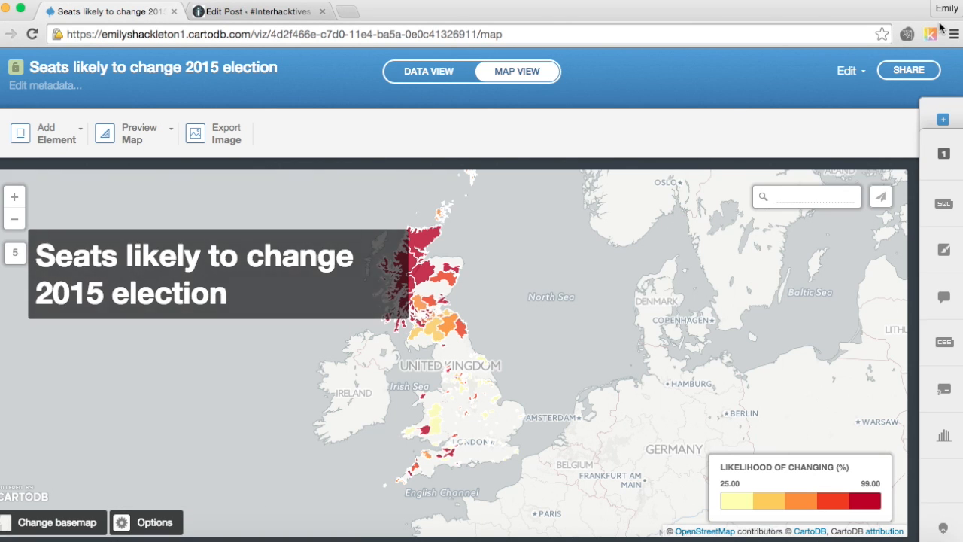
Step: Shift the map so the United Kingdom clears the title, and copy the visualization's iframe embed code from the sharing options
left_click_drag(674, 269, 755, 265)
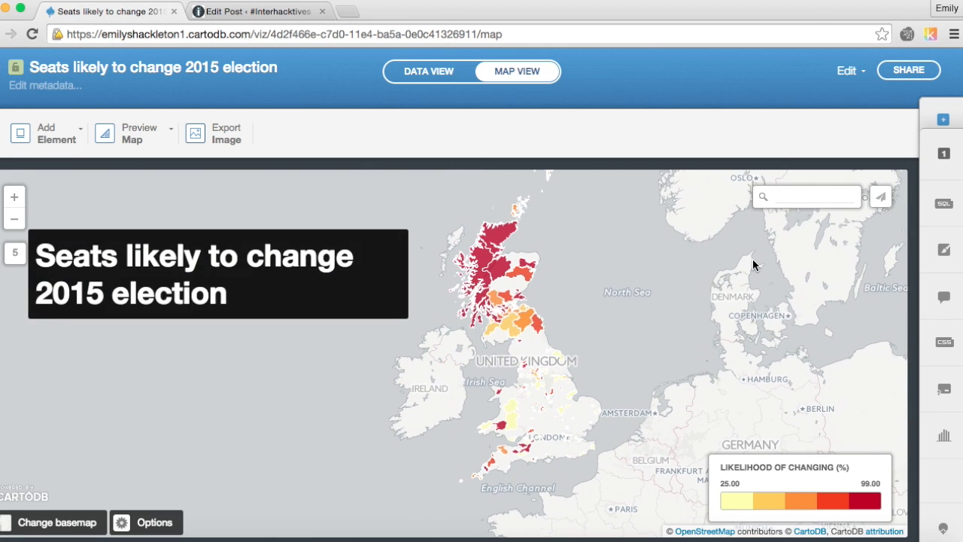
left_click(908, 71)
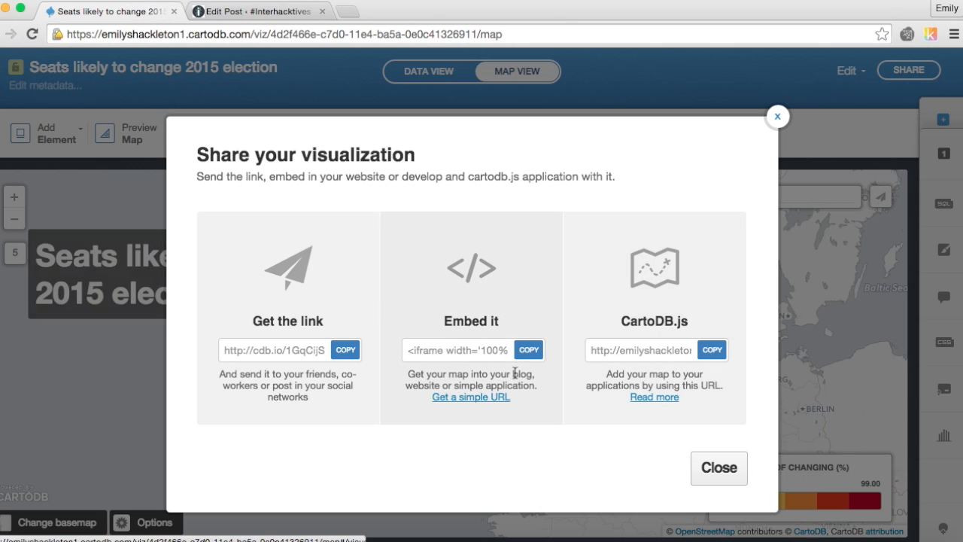
left_click(436, 353)
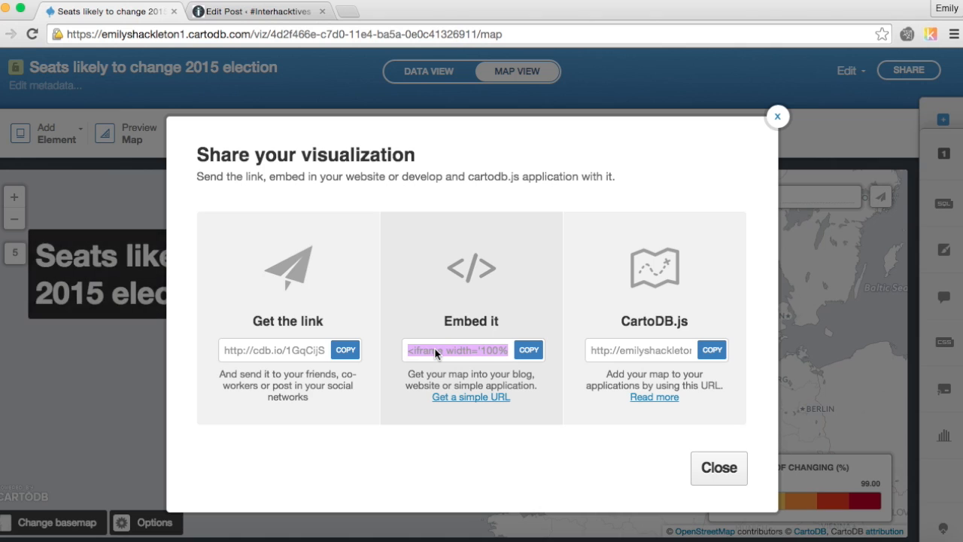
left_click(529, 354)
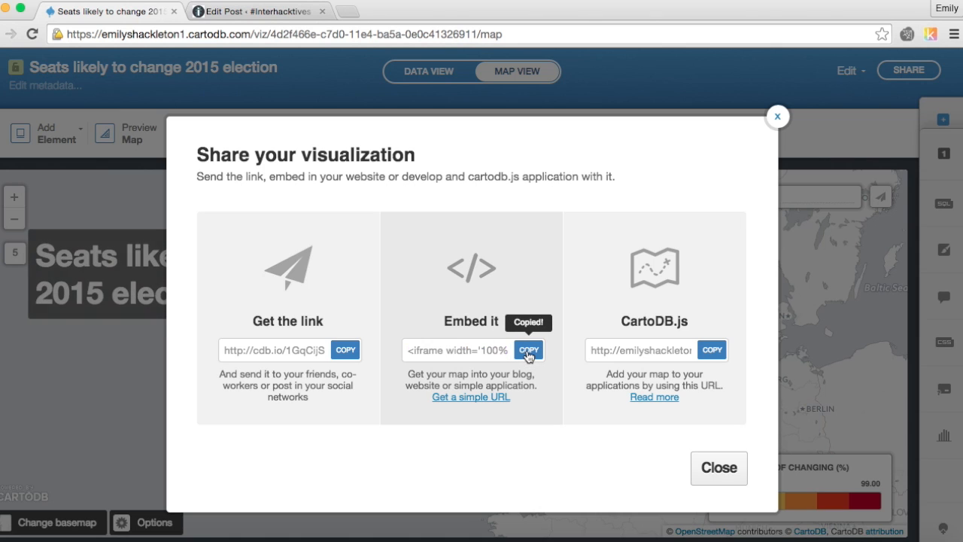
left_click(719, 469)
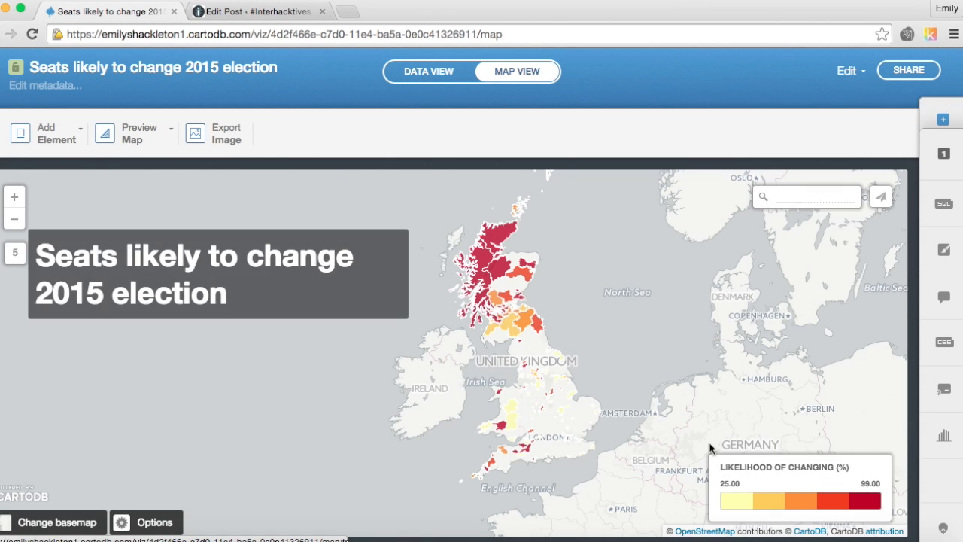
Step: Switch to the WordPress post being edited and paste the iframe embed code as a new paragraph below the text, in text mode
left_click(229, 12)
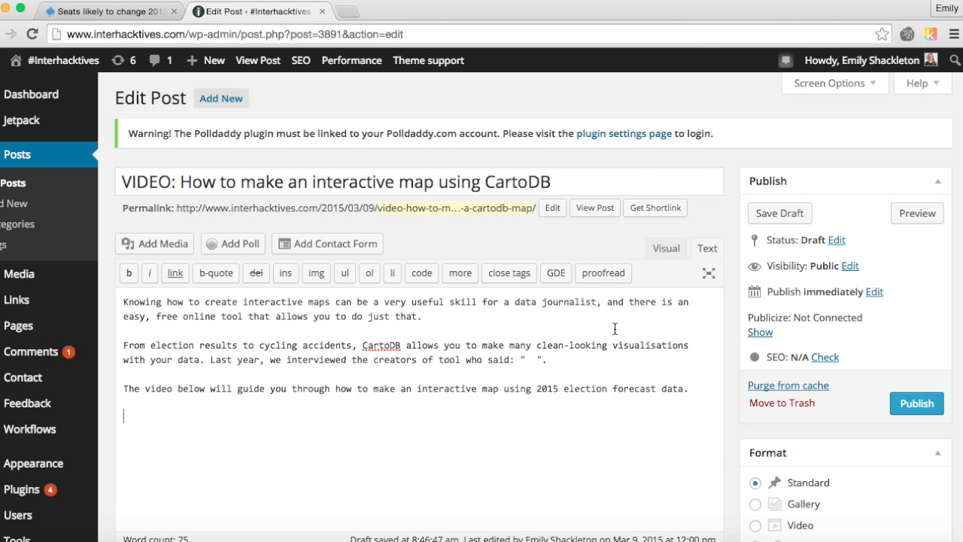
scroll(614, 330, "down", 1)
scroll(615, 330, "down", 2)
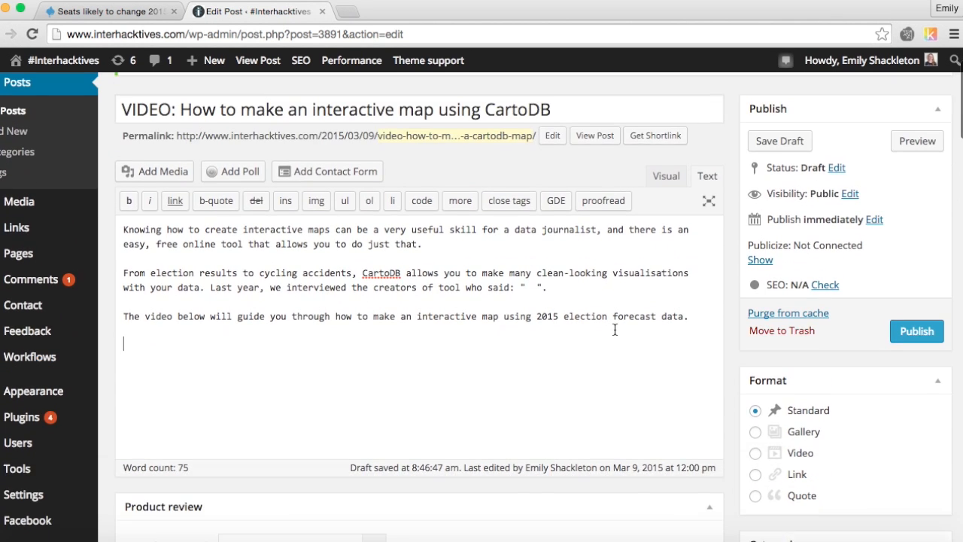
left_click(666, 173)
left_click(706, 174)
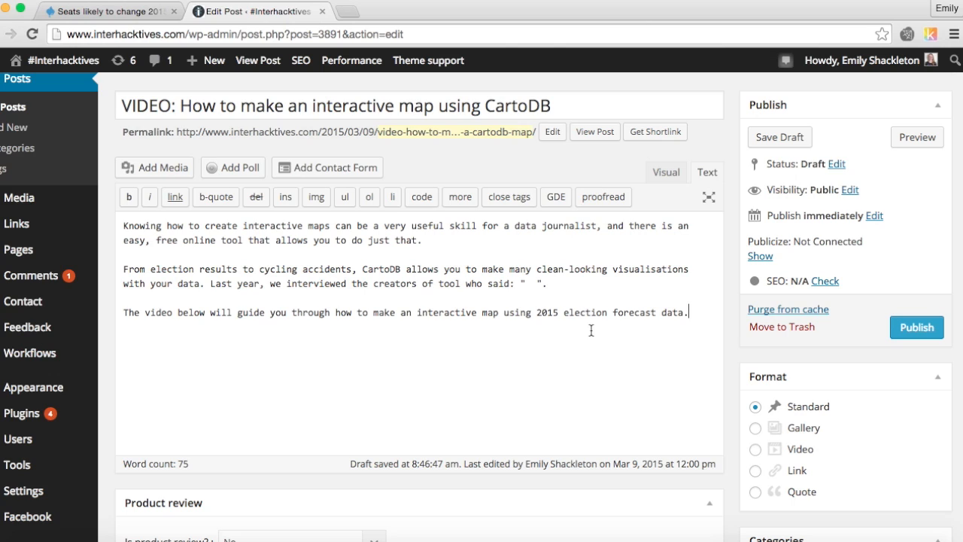
key("Return")
key("Return")
key("super+v")
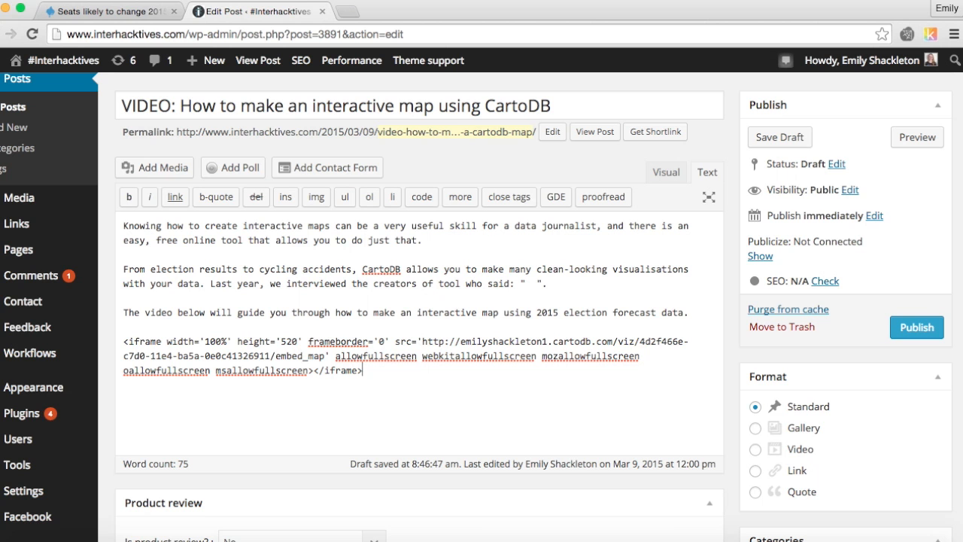
Step: Check the embedded frame in the visual editor and save the post as a draft
left_click(667, 174)
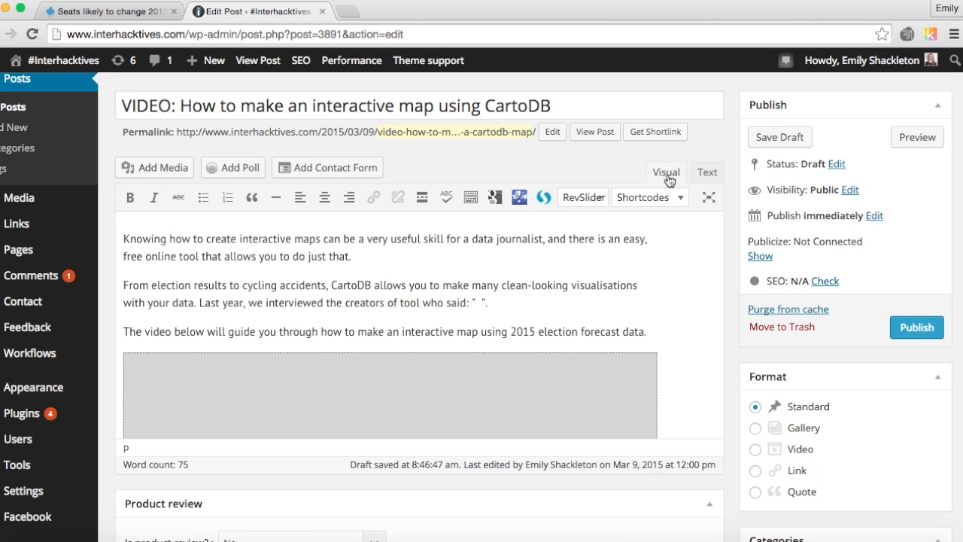
scroll(640, 401, "down", 2)
scroll(641, 402, "down", 5)
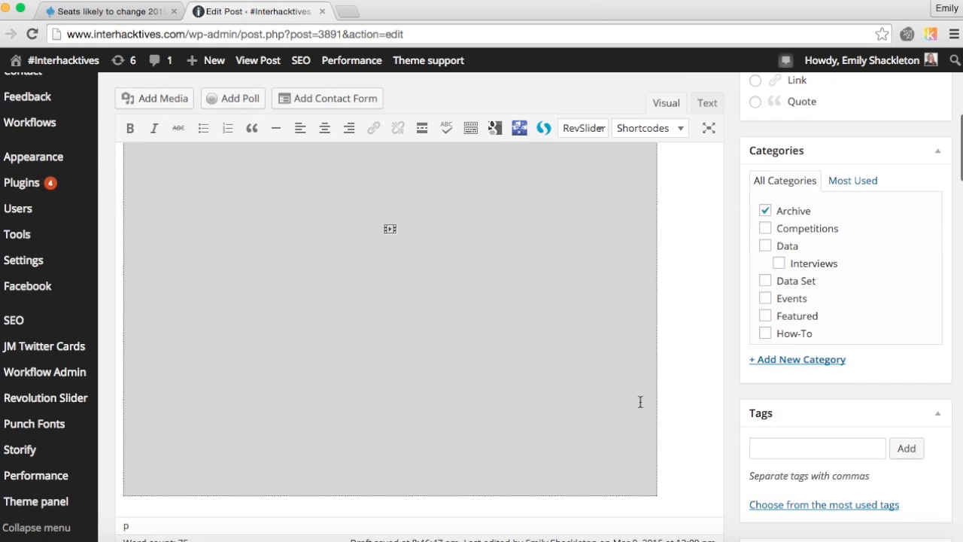
scroll(859, 182, "up", 10)
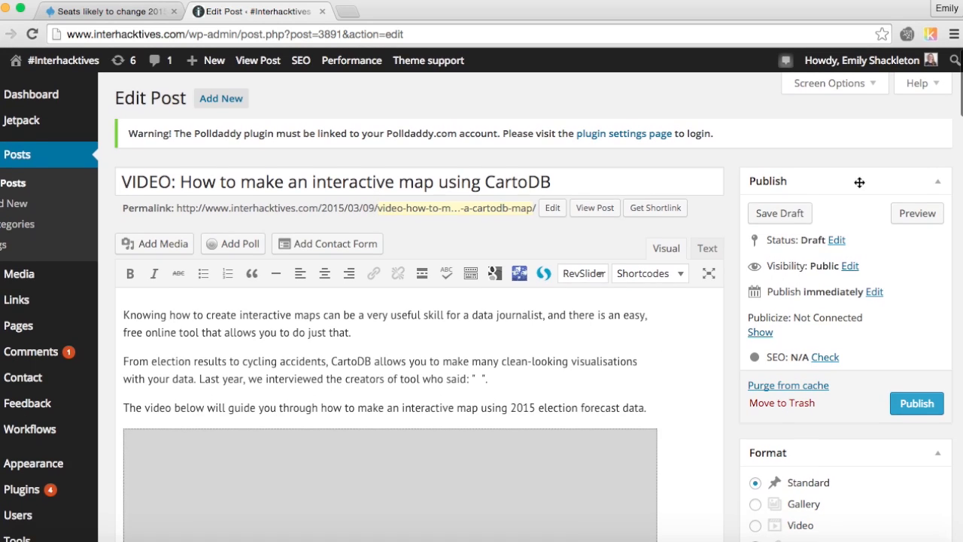
left_click(786, 214)
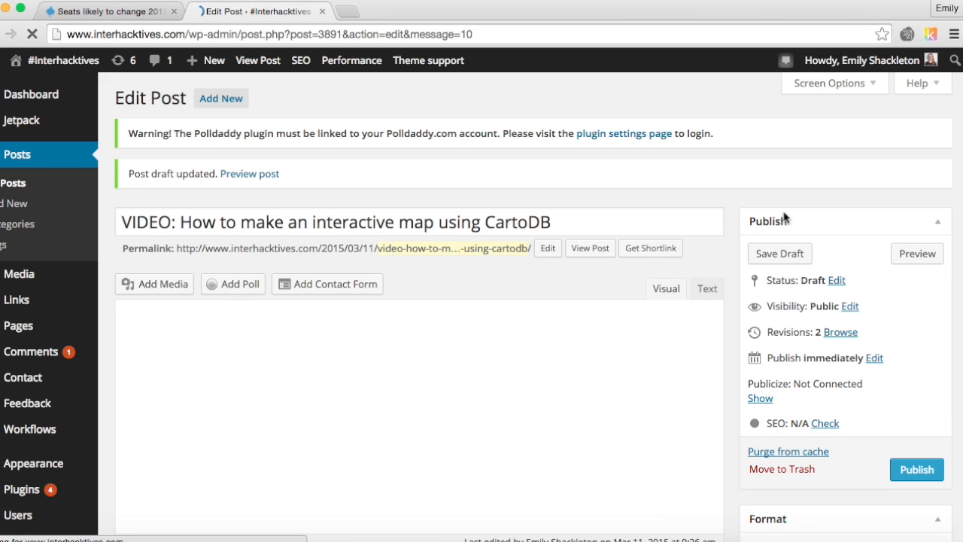
Step: Preview the saved post and examine the embedded map below the text
left_click(252, 173)
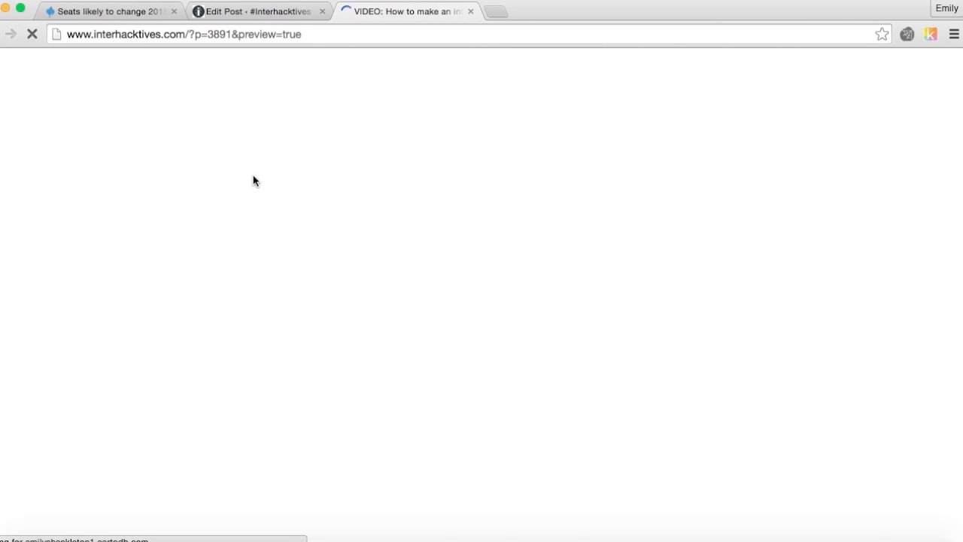
scroll(252, 178, "down", 3)
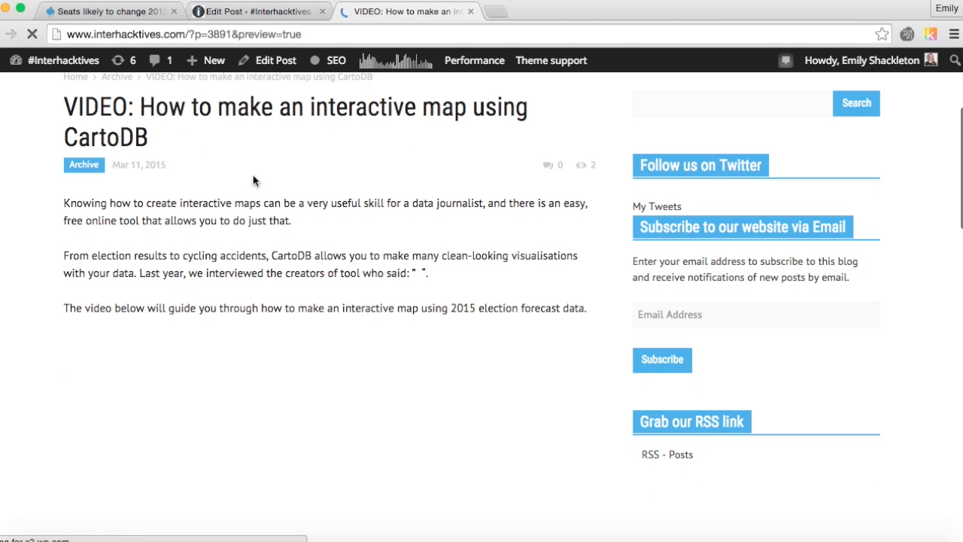
scroll(562, 159, "down", 1)
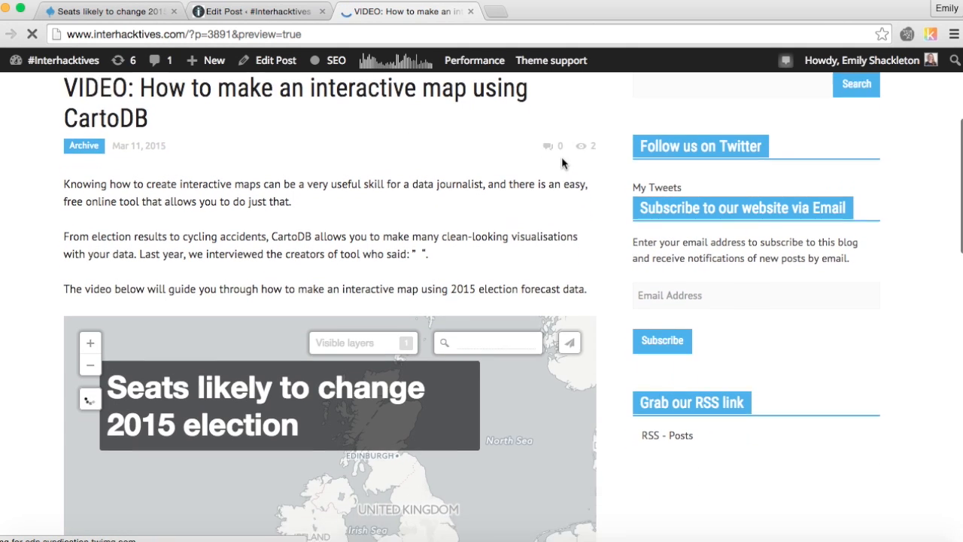
scroll(561, 164, "down", 1)
scroll(726, 276, "down", 1)
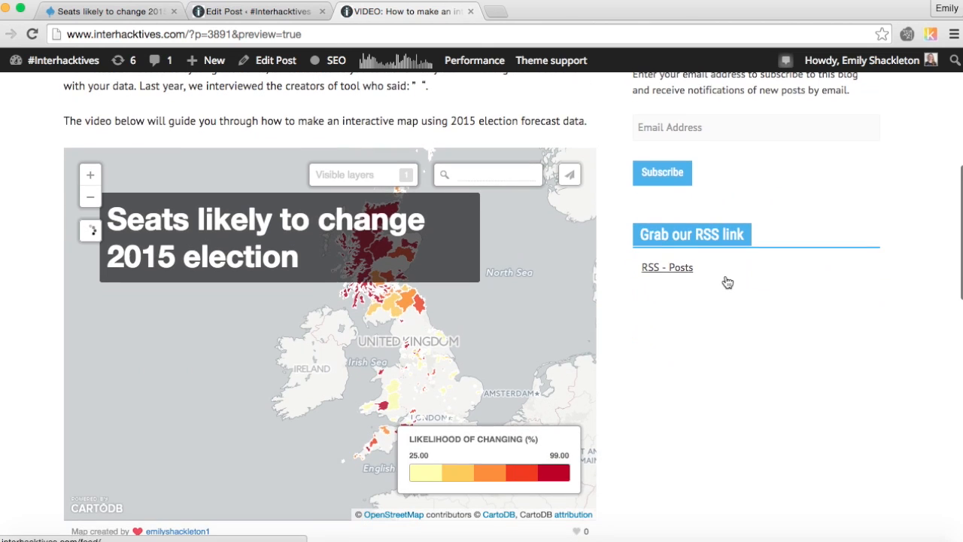
scroll(727, 281, "down", 1)
scroll(727, 281, "up", 2)
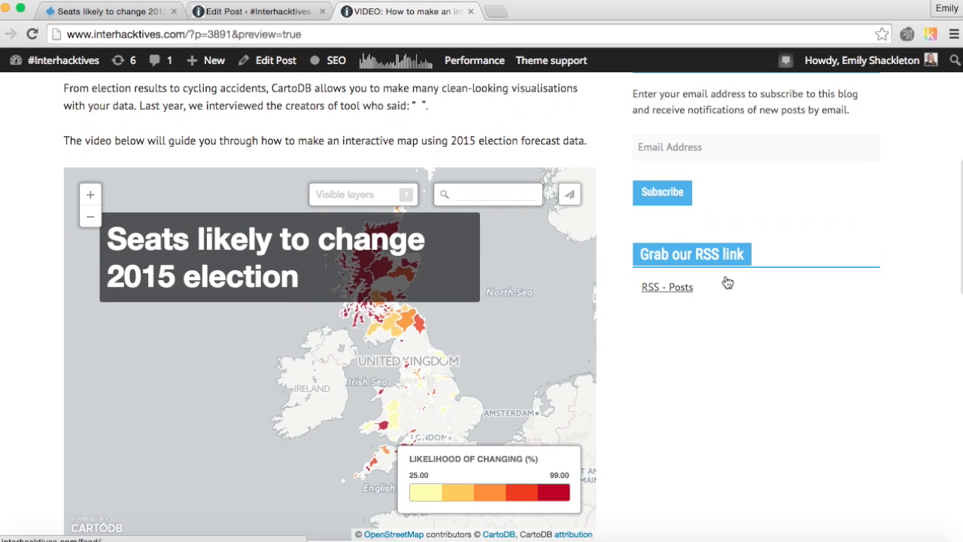